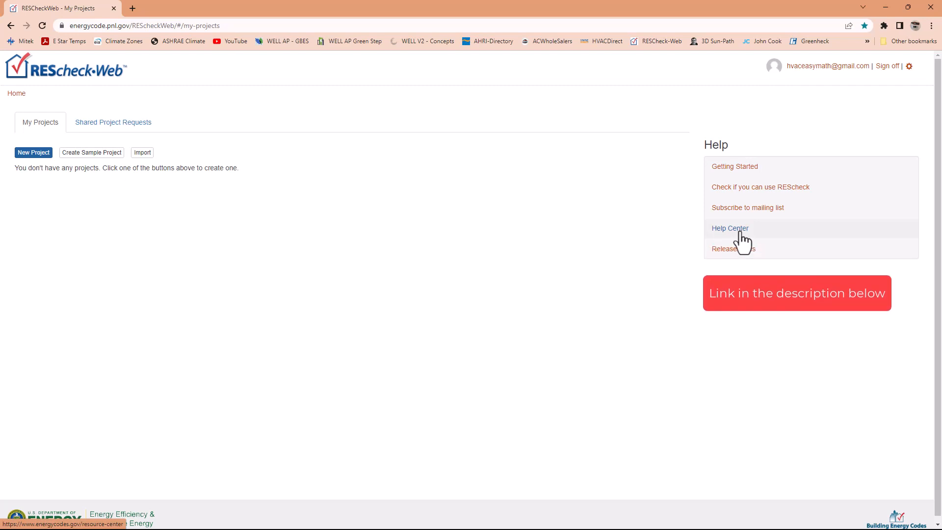
- Create a new project and look over its blank project information form
left_click(33, 152)
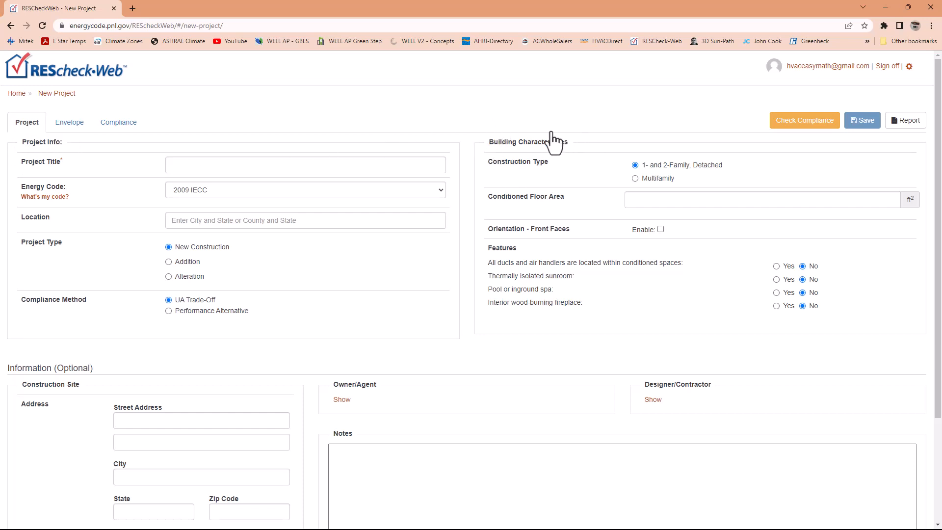
scroll(154, 373, "down", 2)
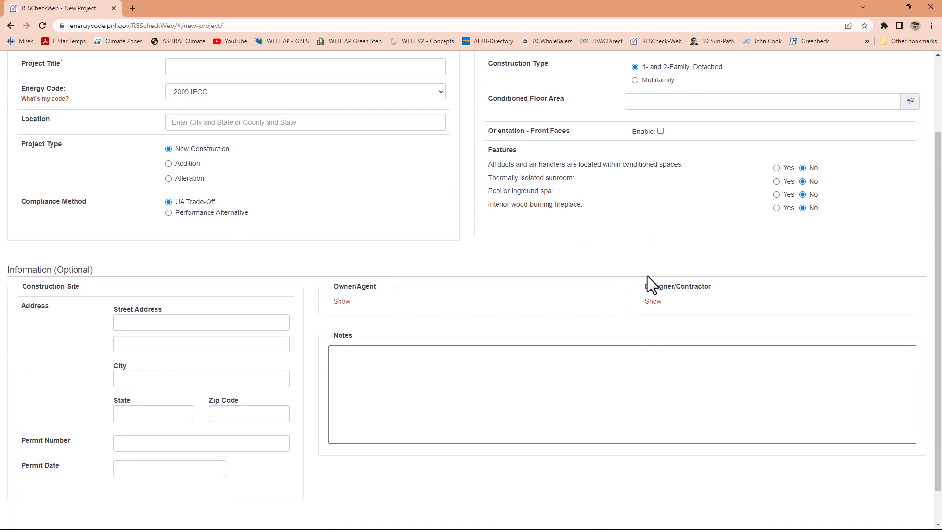
scroll(378, 346, "down", 1)
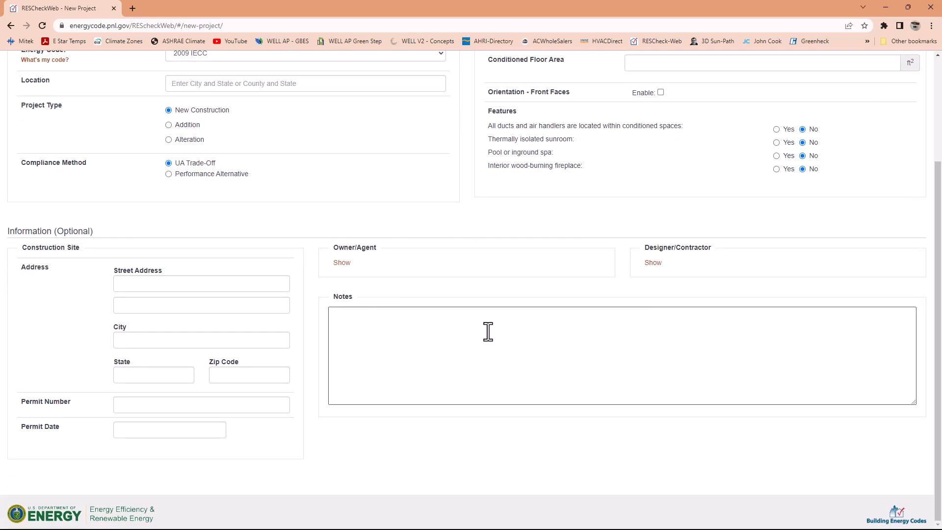
scroll(489, 332, "up", 3)
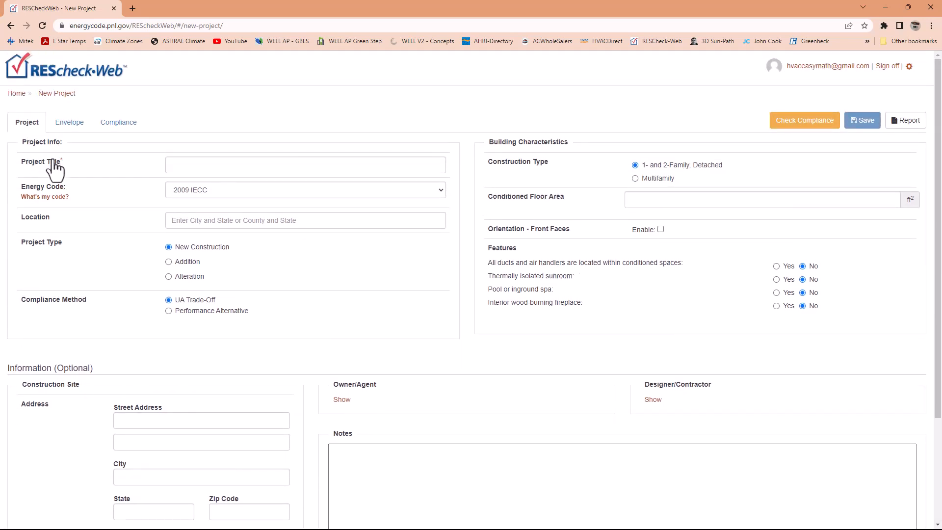
- Title the project with the client's surname followed by "- RESIDENCE" in capitals
left_click(201, 167)
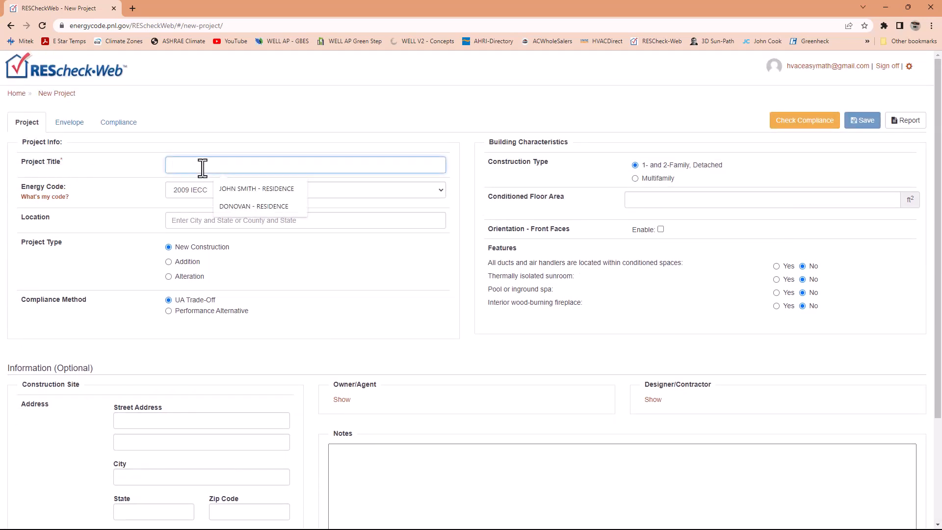
key("Tab")
left_click(203, 167)
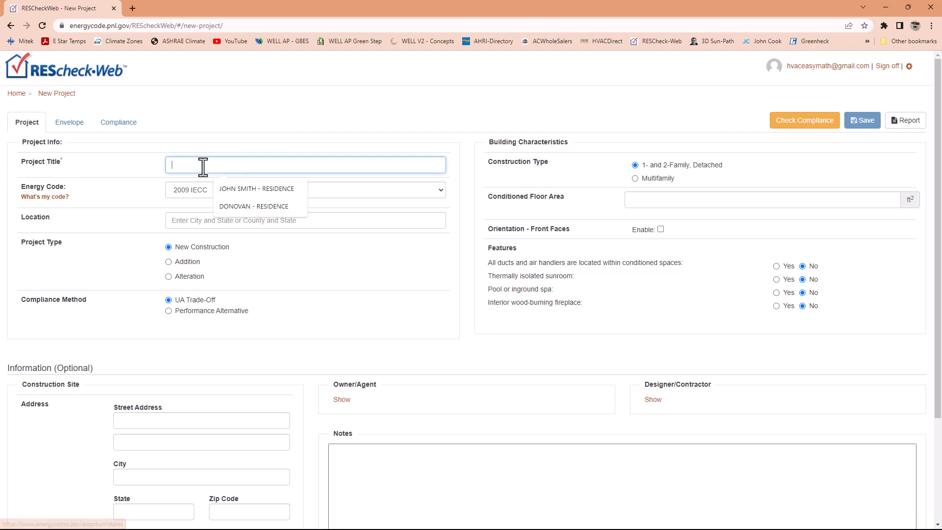
type("don")
key("BackSpace")
key("BackSpace")
key("BackSpace")
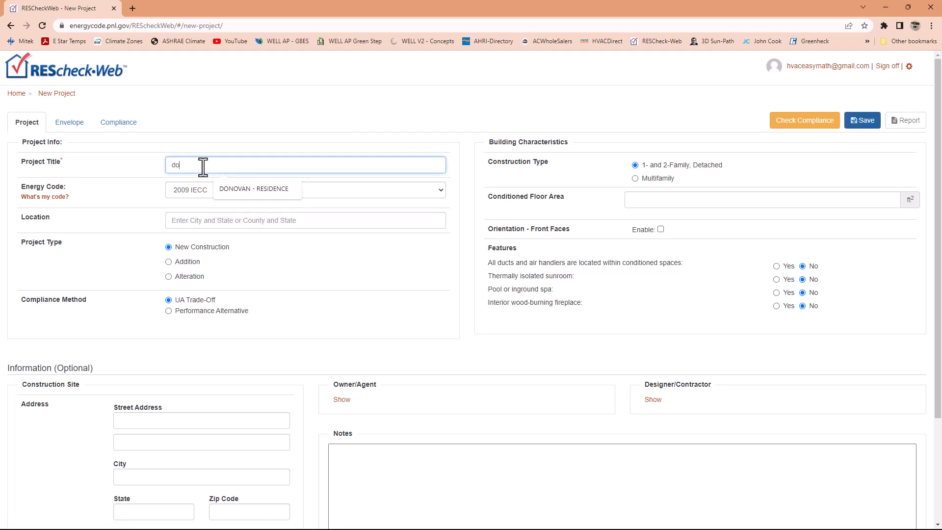
type("DONOVA")
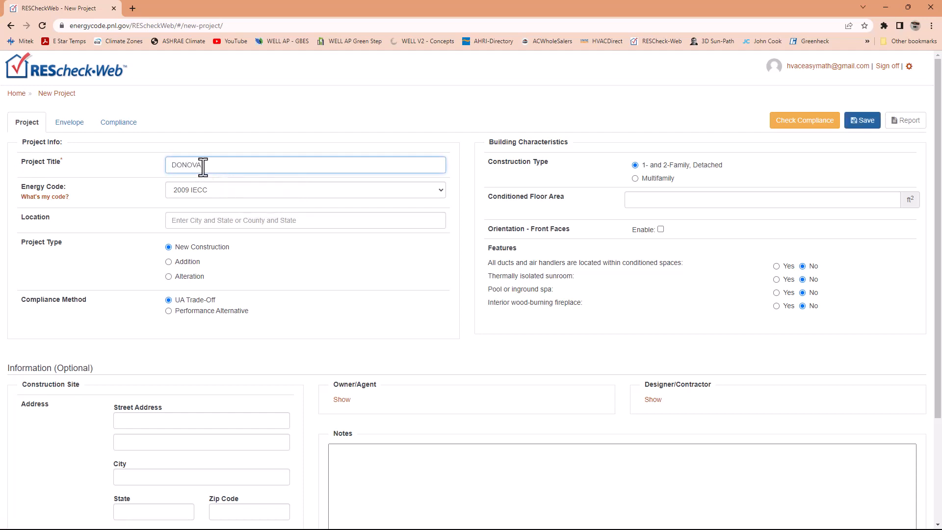
type("N RESIDENCE")
left_click(203, 165)
type("-")
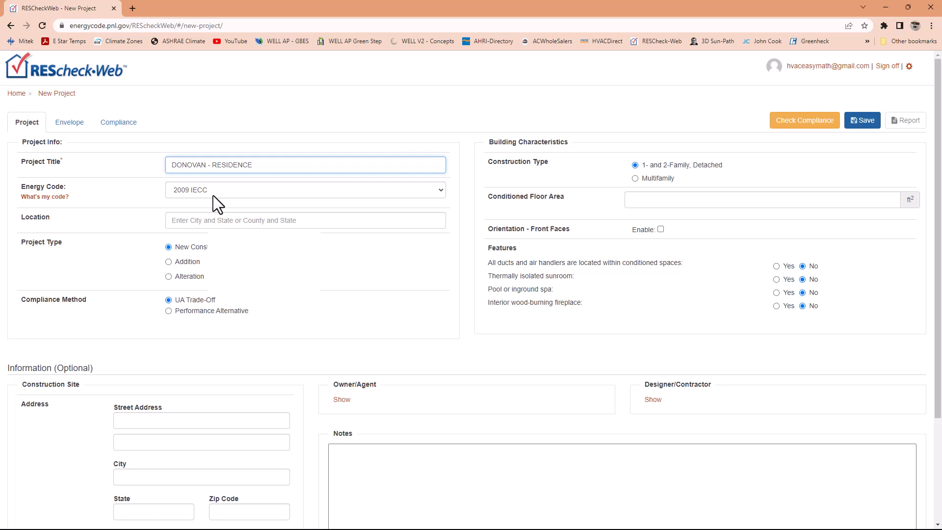
- Set the project location to Fairfax, Virginia
left_click(203, 221)
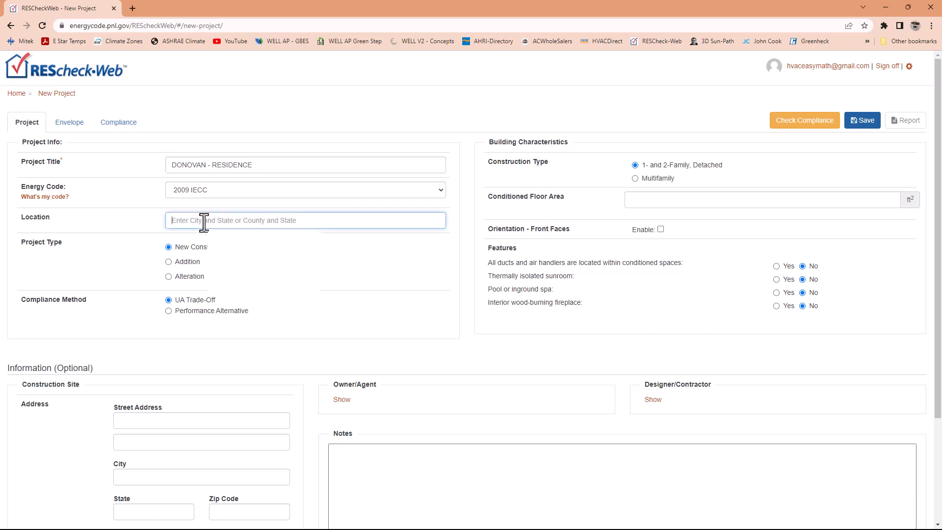
left_click(135, 218)
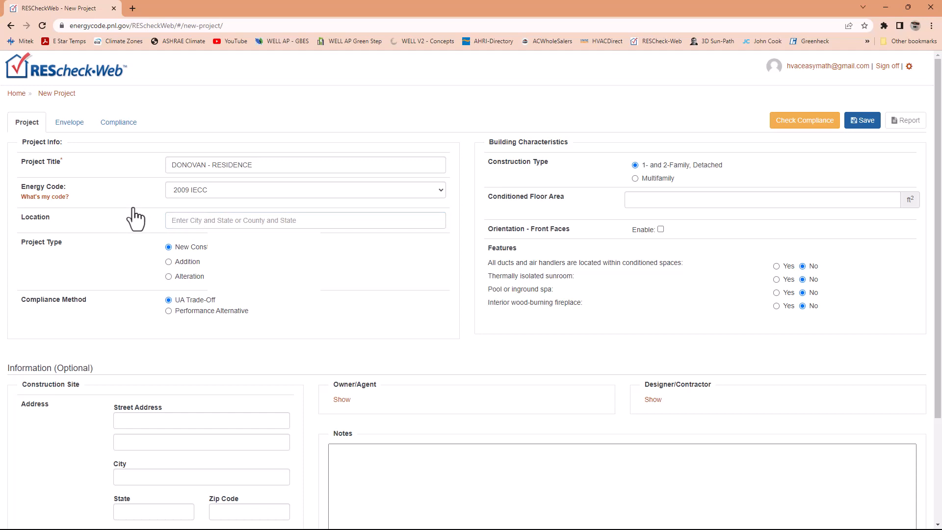
left_click(175, 221)
type("F")
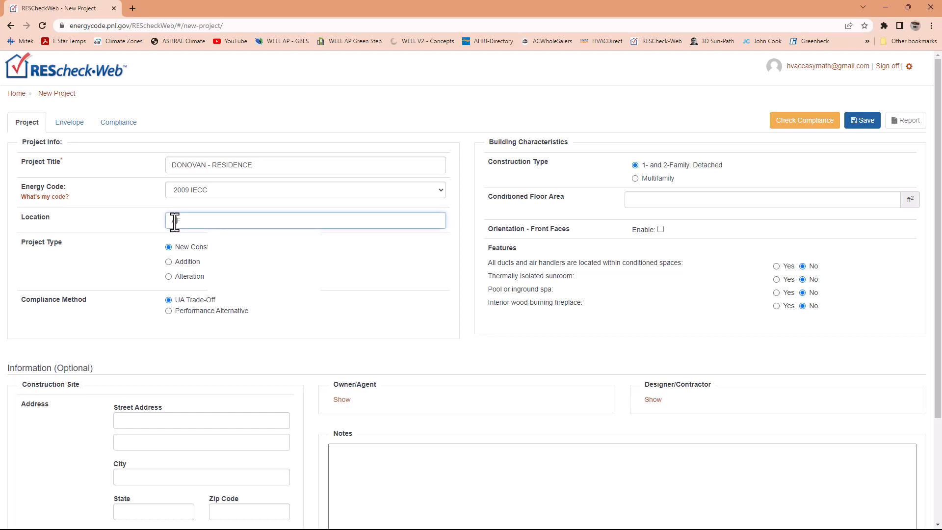
type("ARI")
key("BackSpace")
key("BackSpace")
type("IRFAX , ")
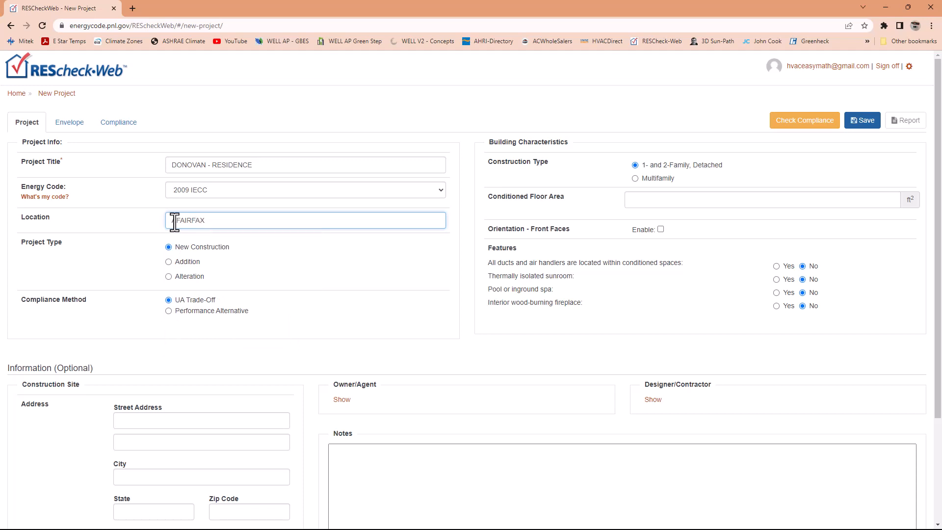
type("VA")
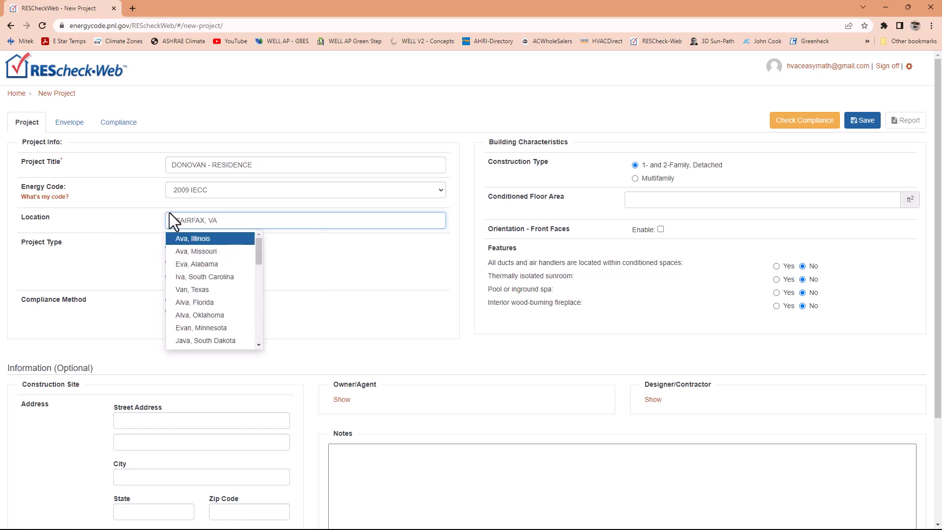
left_click(177, 221)
key("BackSpace")
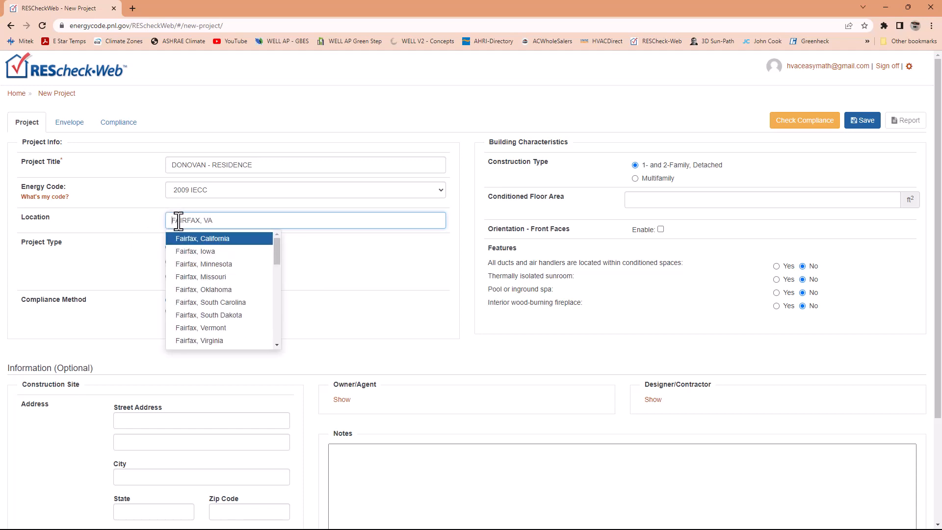
scroll(202, 280, "down", 2)
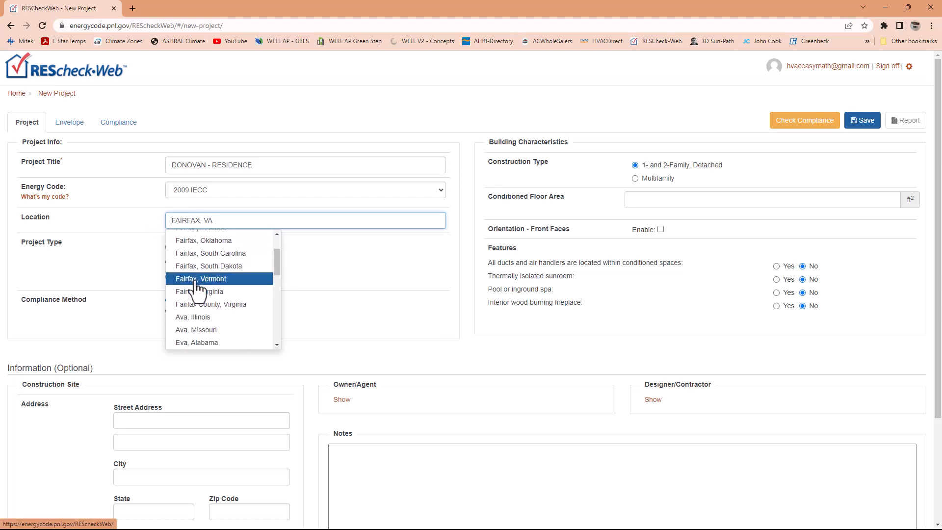
left_click(204, 292)
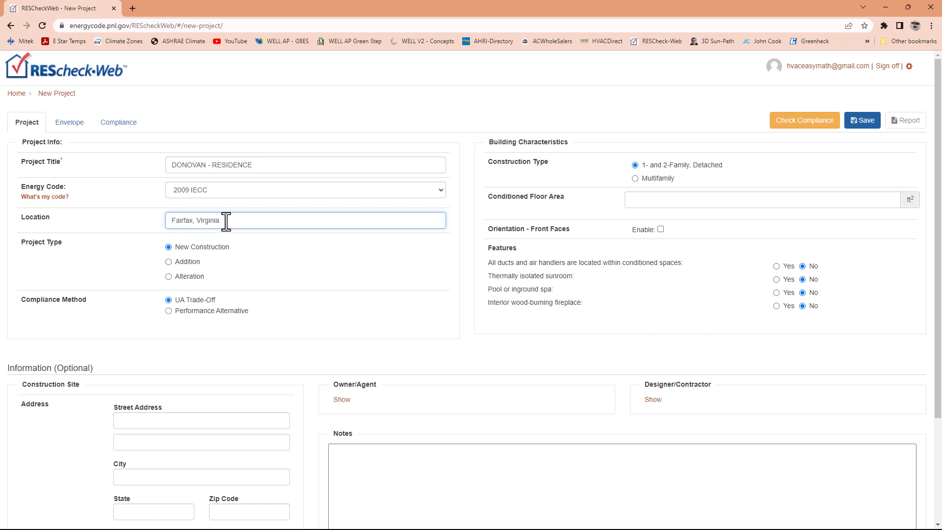
- Examine the energy codes offered for the project without choosing one
left_click_drag(226, 221, 175, 225)
left_click(234, 193)
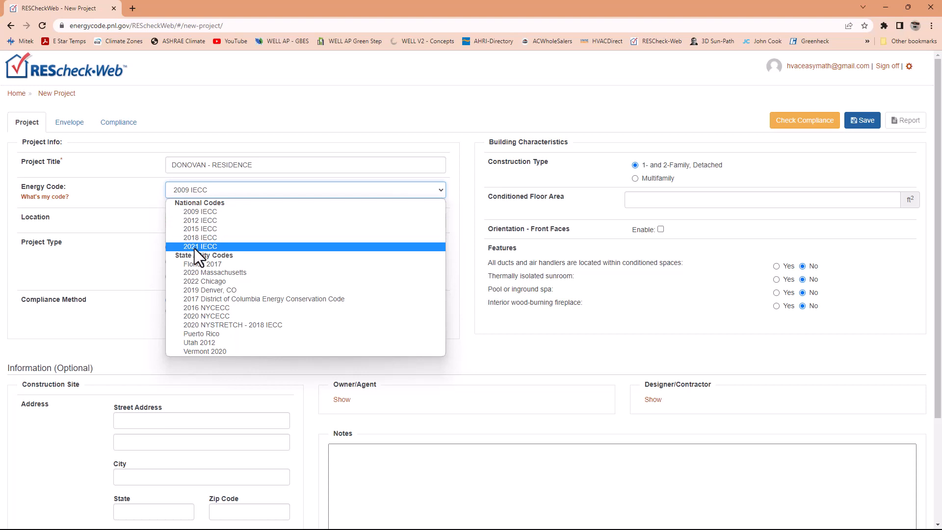
left_click(128, 231)
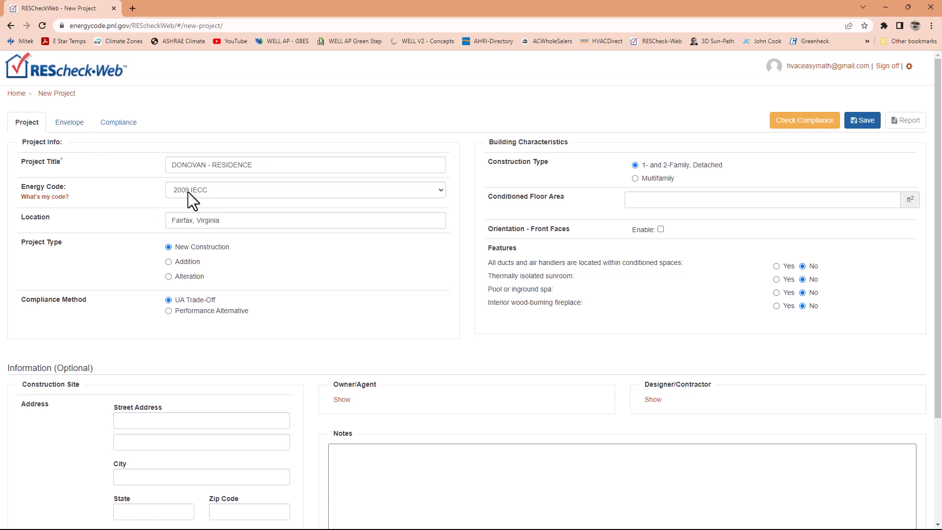
left_click(216, 192)
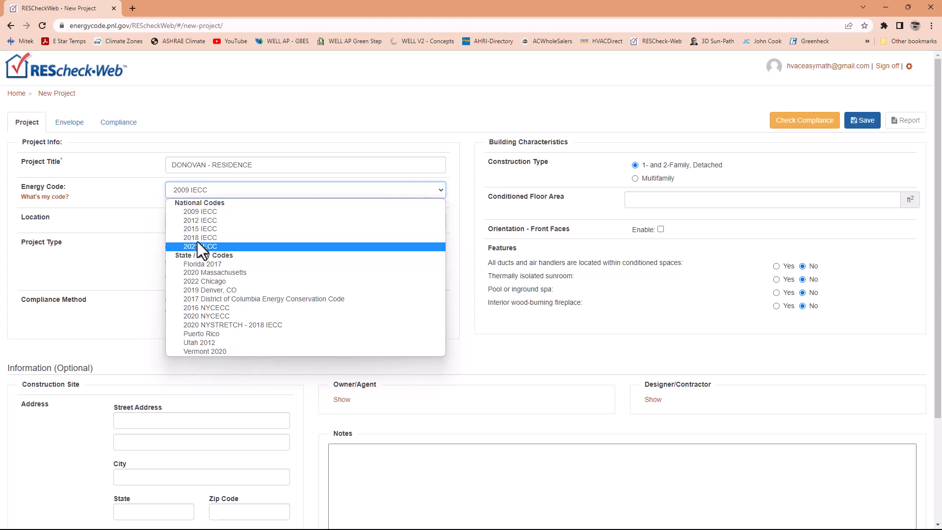
left_click(136, 169)
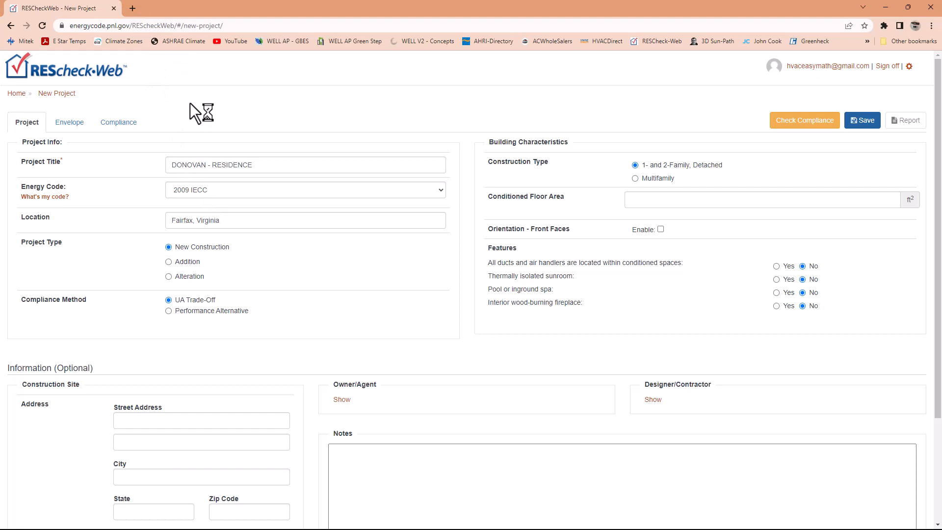
- Search the web for "UPCODES VIRGINIA" in a new browser tab and examine the energy code edition in UpCodes' Virginia Building Codes list
left_click(132, 8)
type("UPDOES")
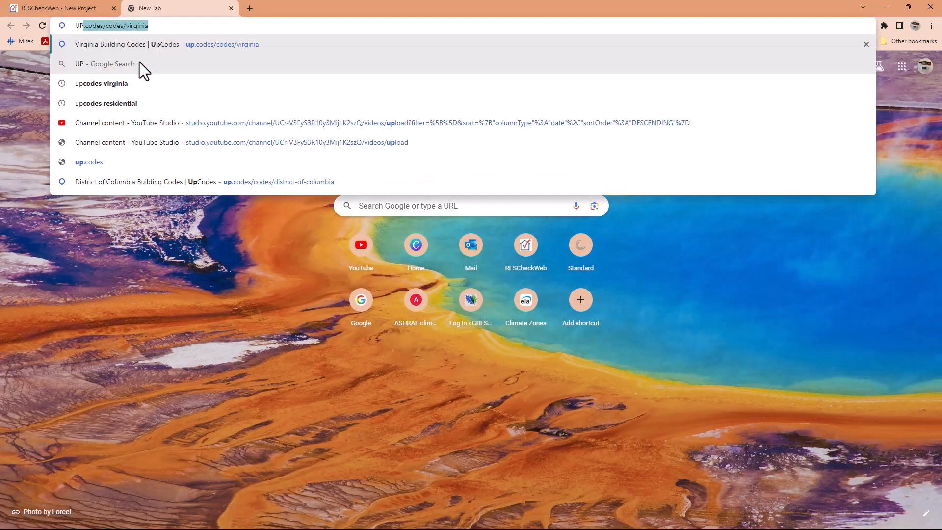
key("BackSpace")
key("BackSpace")
key("BackSpace")
key("BackSpace")
type("C")
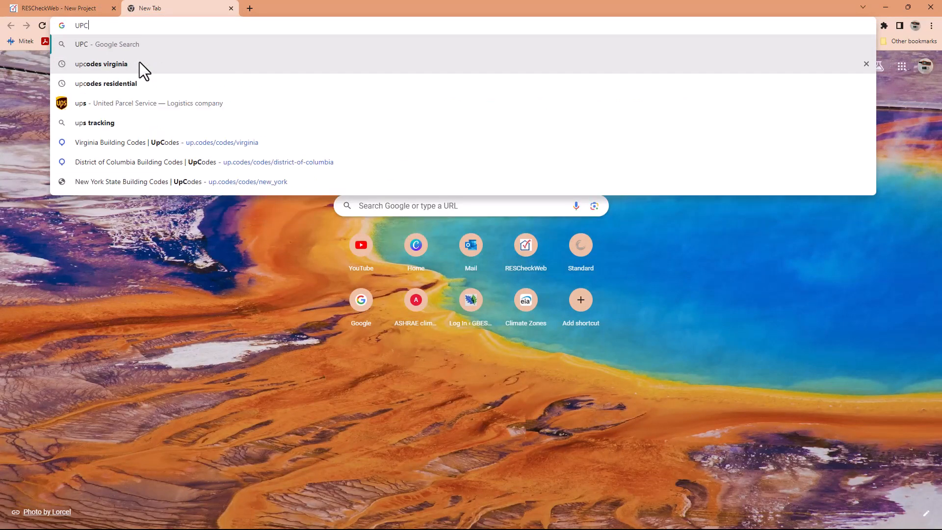
type("ODES VIRGINIA")
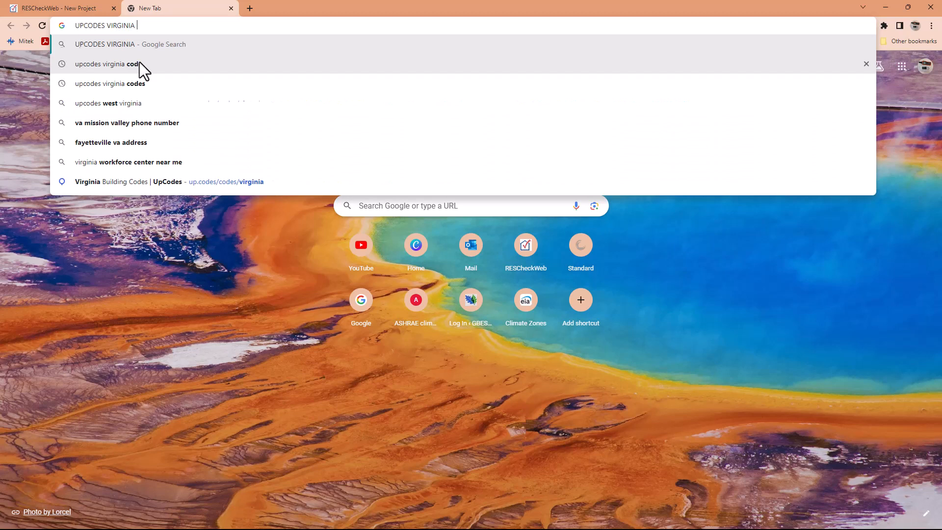
key("Return")
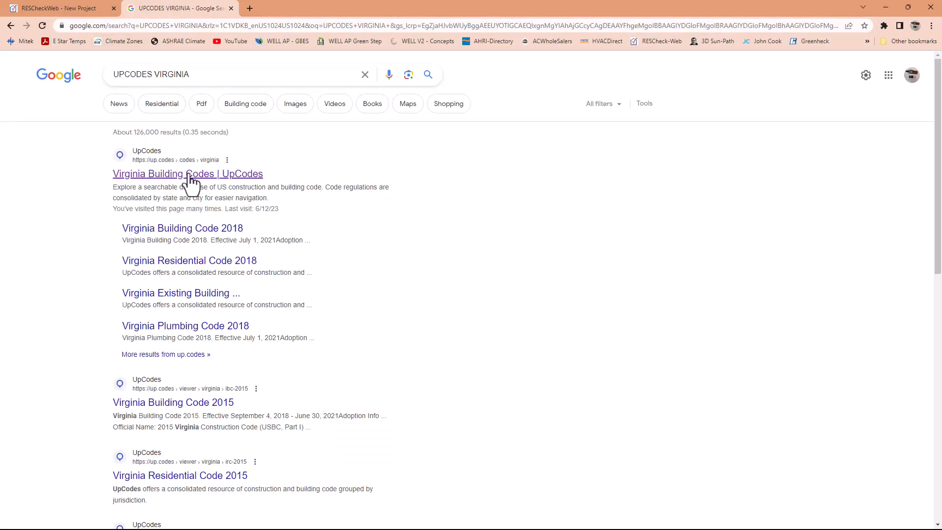
left_click(198, 180)
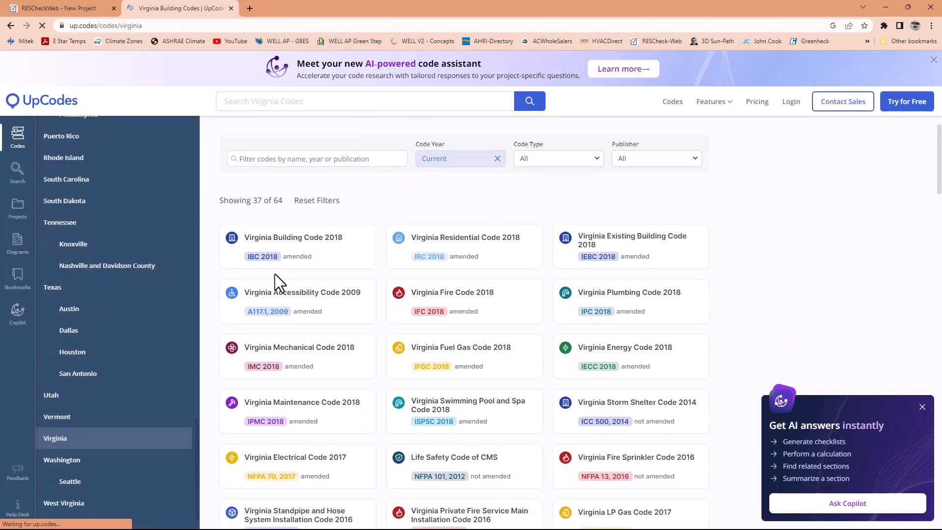
scroll(276, 276, "down", 1)
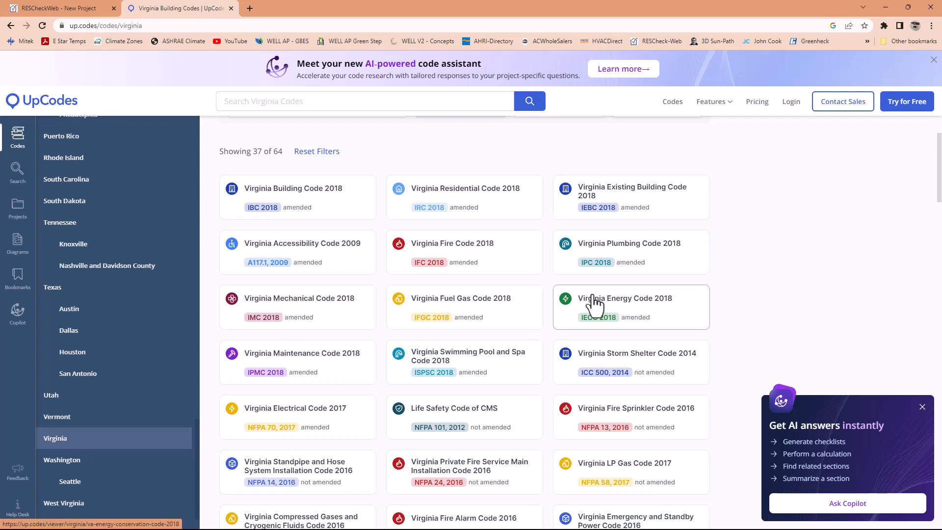
scroll(606, 304, "down", 1)
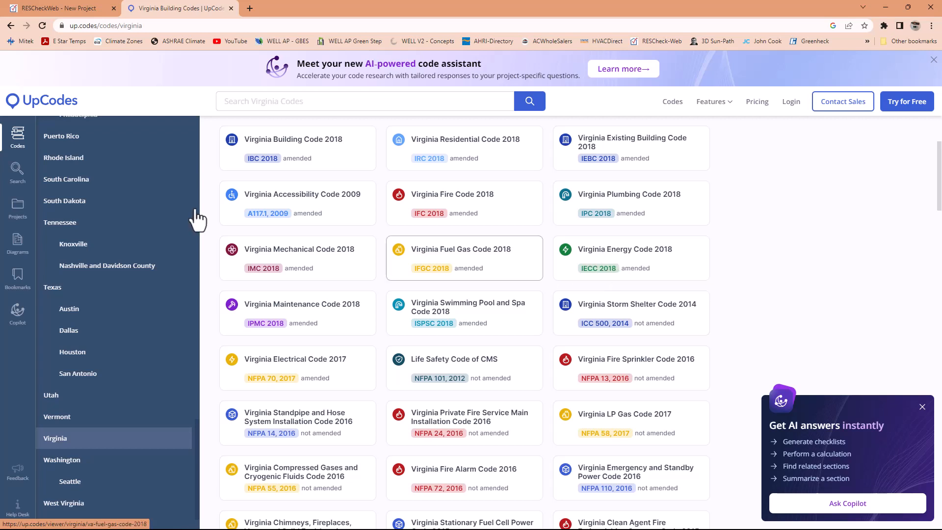
- Switch back to the RESCheckWeb project, set the energy code to 2018 IECC and the compliance method to Performance Alternative, accepting the notice
left_click(83, 7)
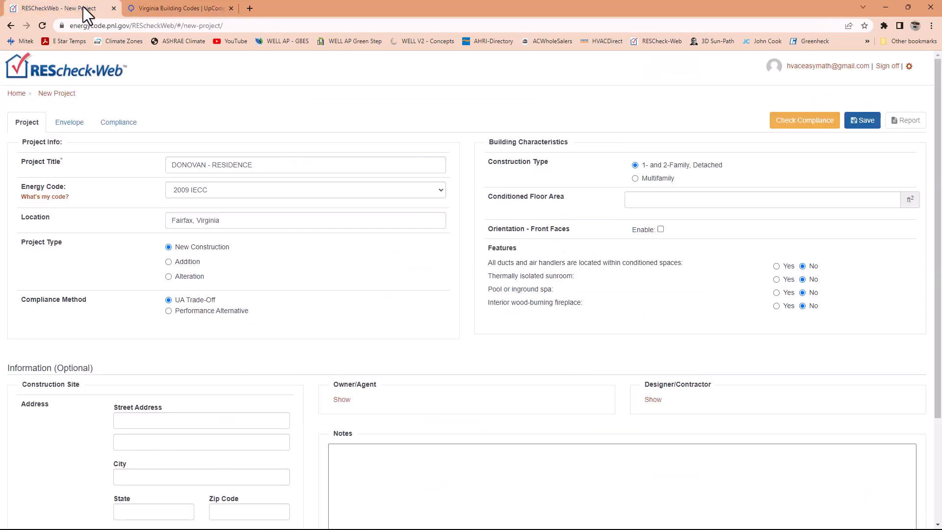
left_click(226, 193)
left_click(192, 237)
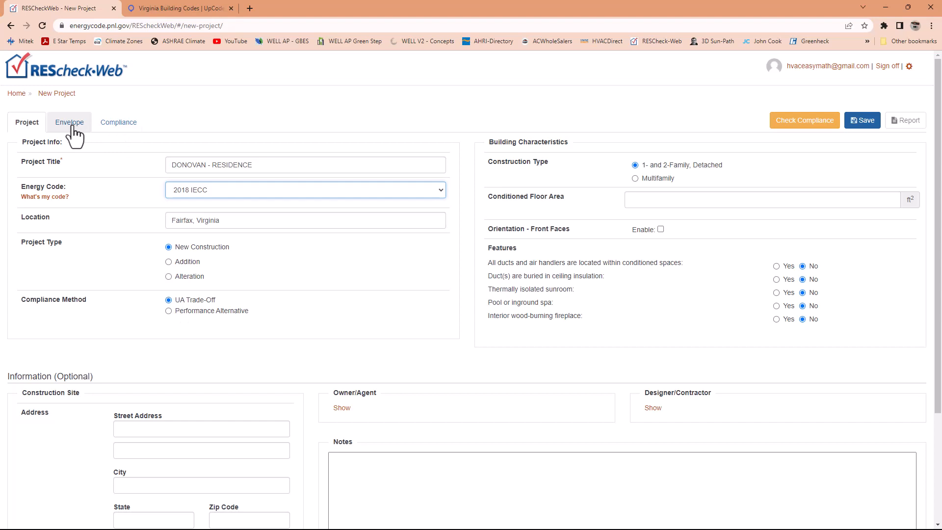
left_click(168, 311)
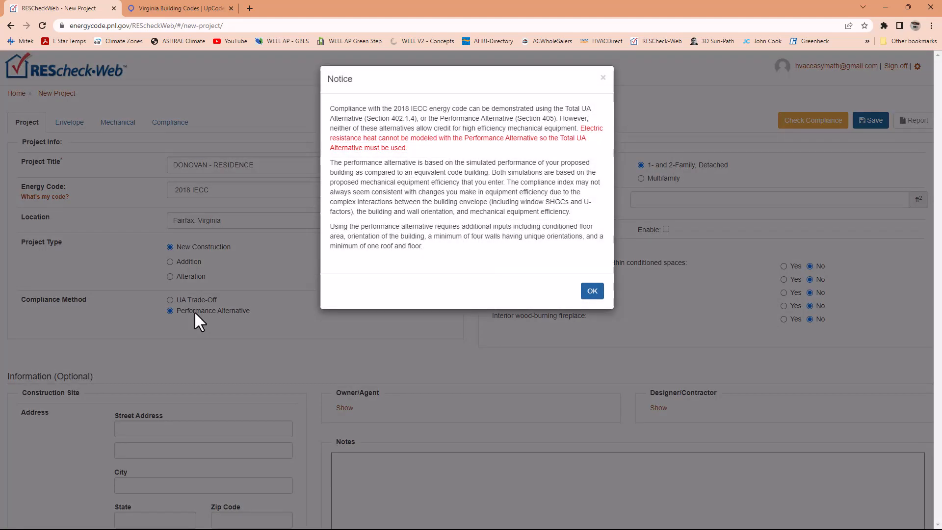
left_click(593, 292)
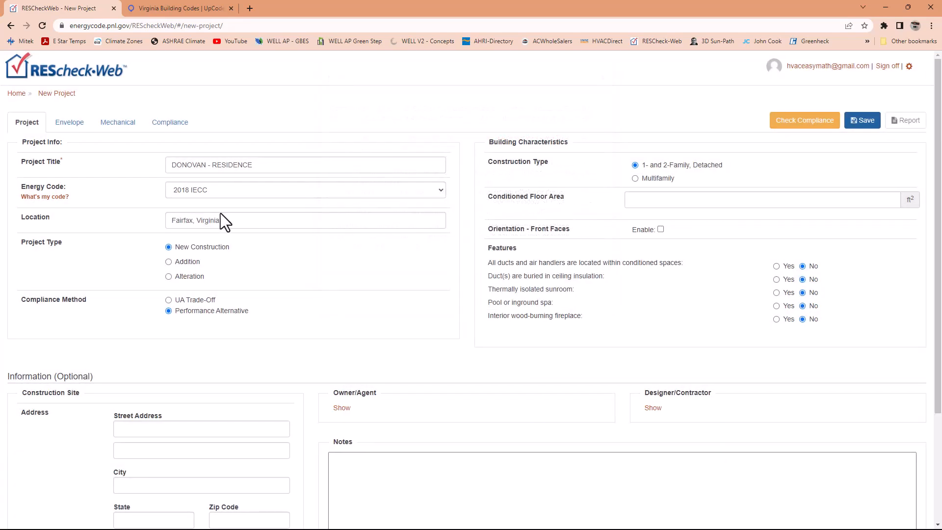
- Examine the project's mechanical efficiency units and envelope categories, and return to the project information
left_click(117, 123)
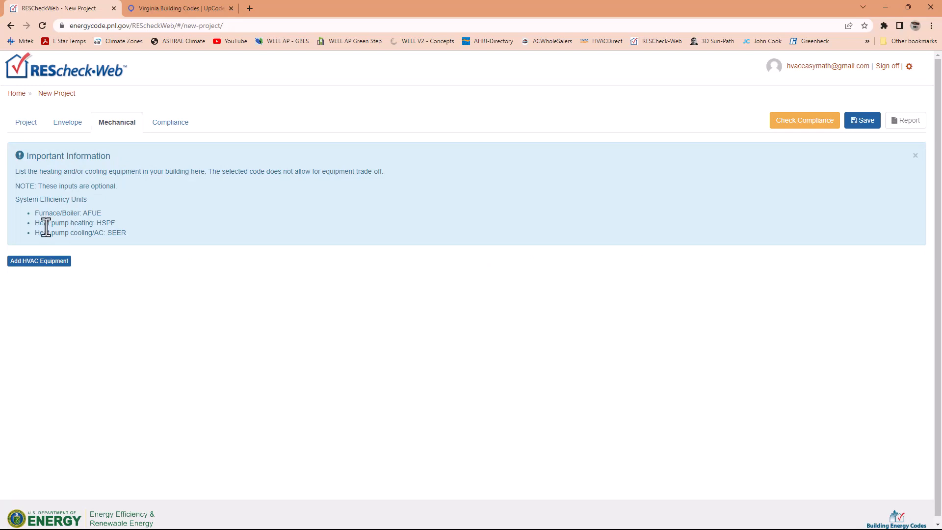
left_click_drag(35, 223, 78, 214)
left_click(67, 129)
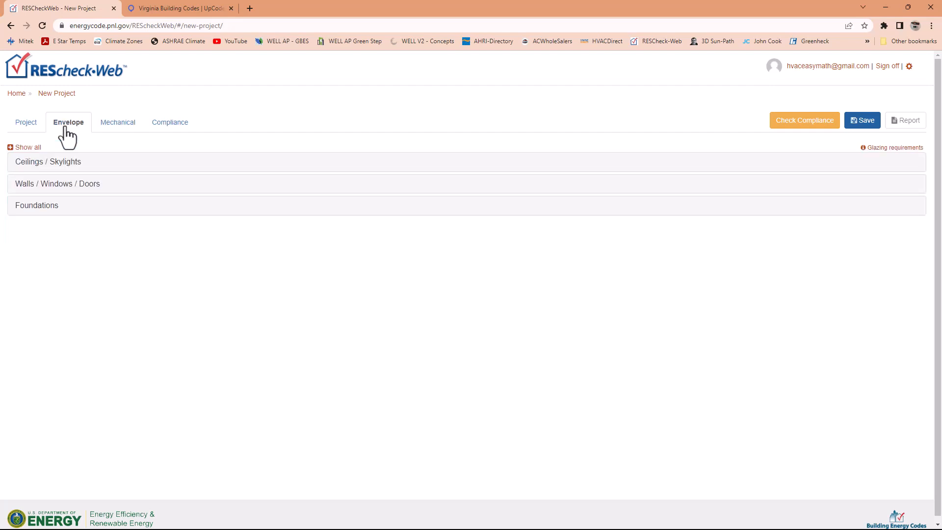
left_click(26, 124)
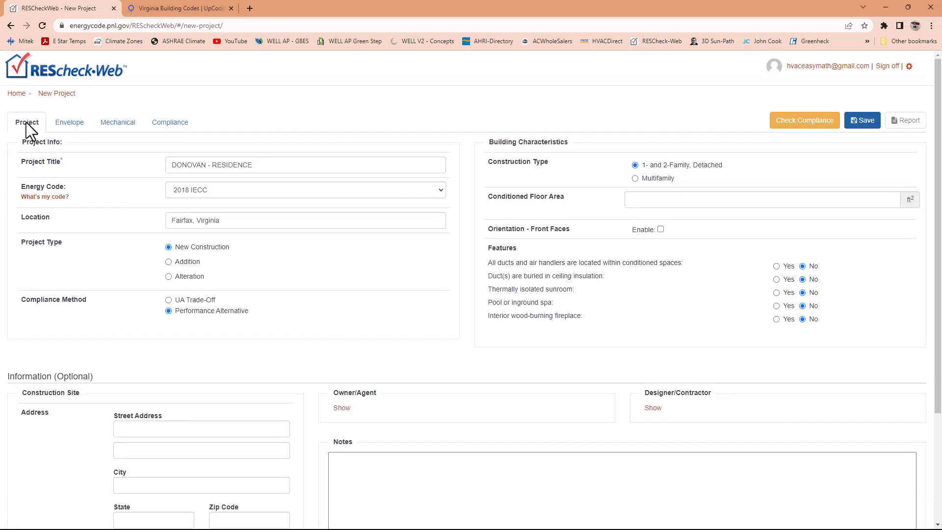
- Review and accept the Performance Alternative notice, and set the project's compliance method to UA Trade-Off
left_click(168, 300)
left_click(168, 311)
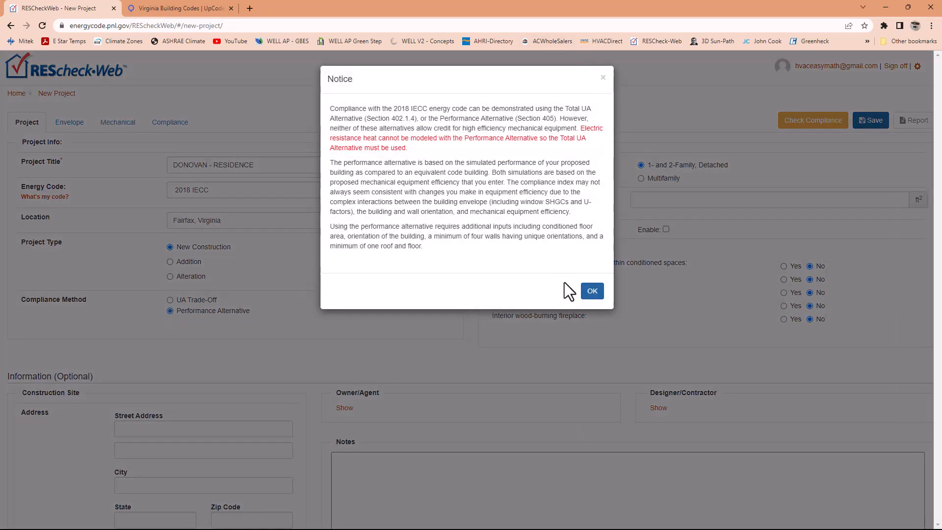
left_click(592, 292)
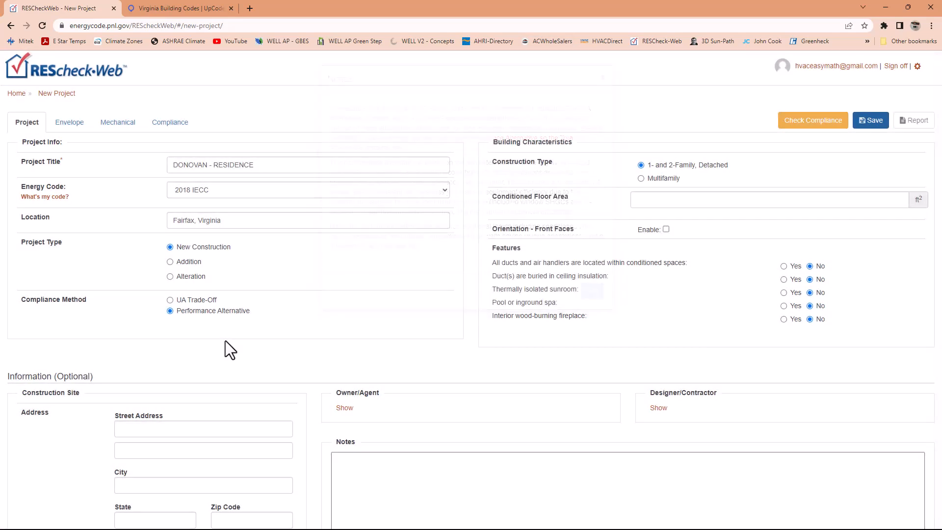
left_click(168, 300)
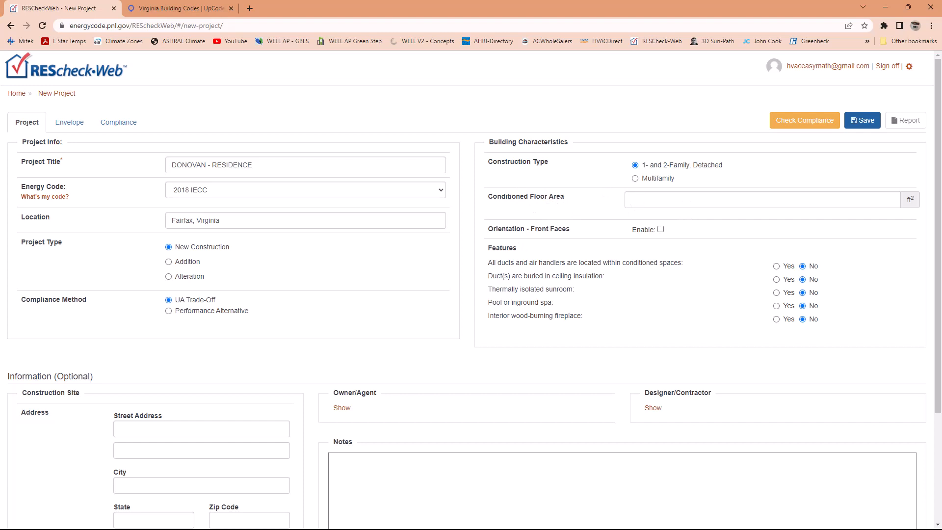
- Consult the room area in the Envelope info.png image and set the conditioned floor area to 1449 ft²
left_click_drag(0, 221, 374, 143)
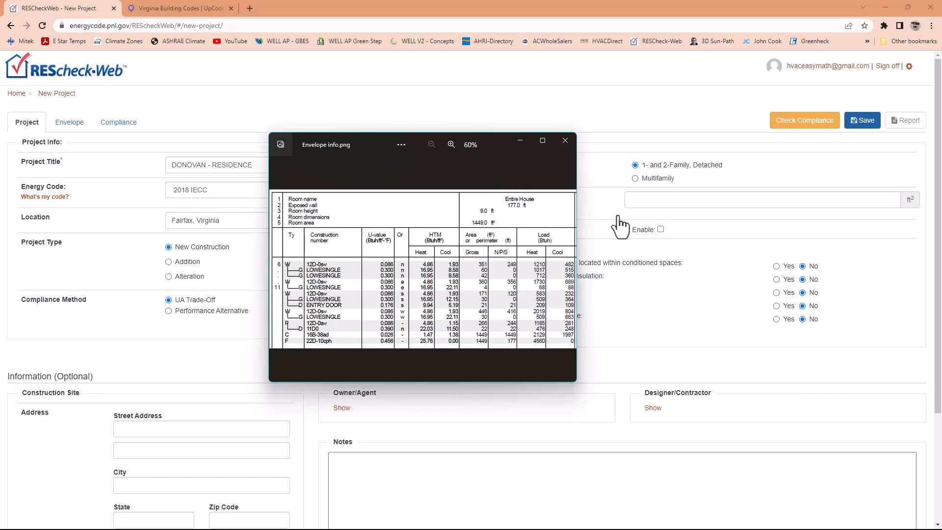
left_click(642, 199)
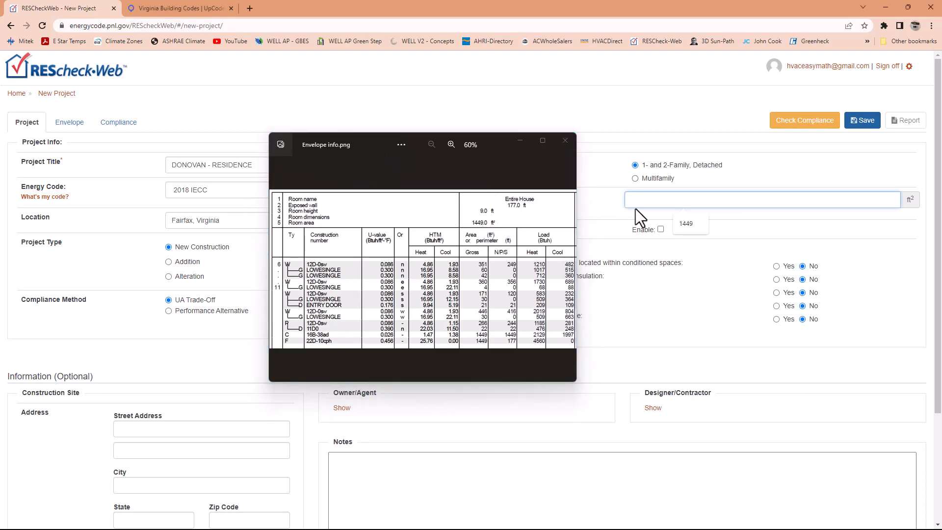
type("449")
left_click(698, 261)
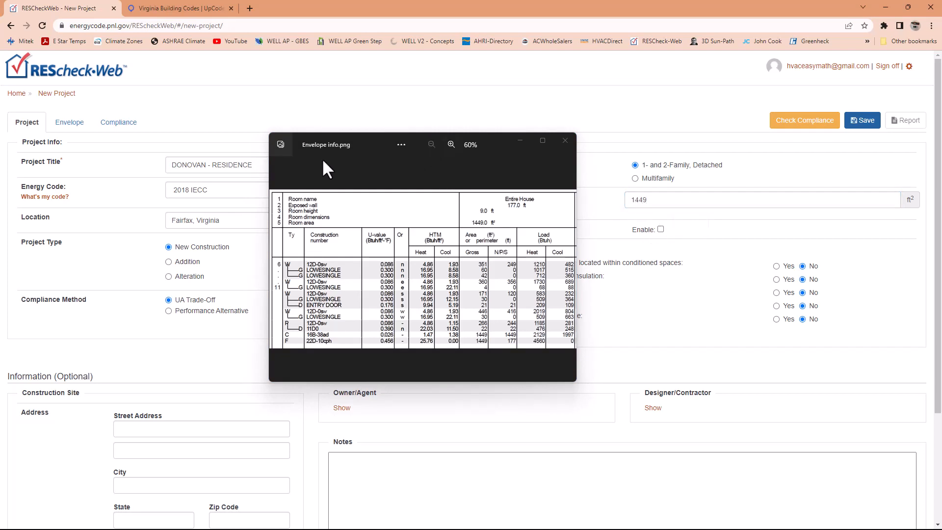
left_click_drag(376, 143, 0, 240)
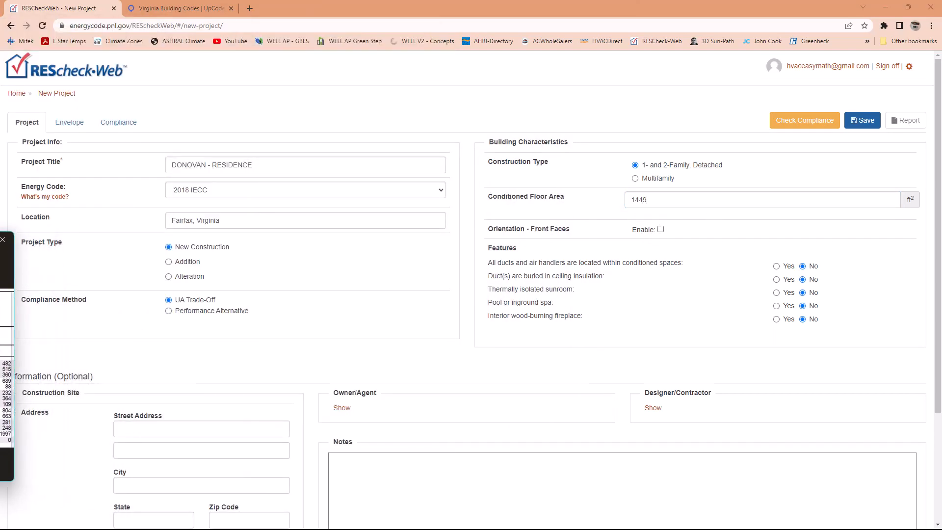
left_click(2, 239)
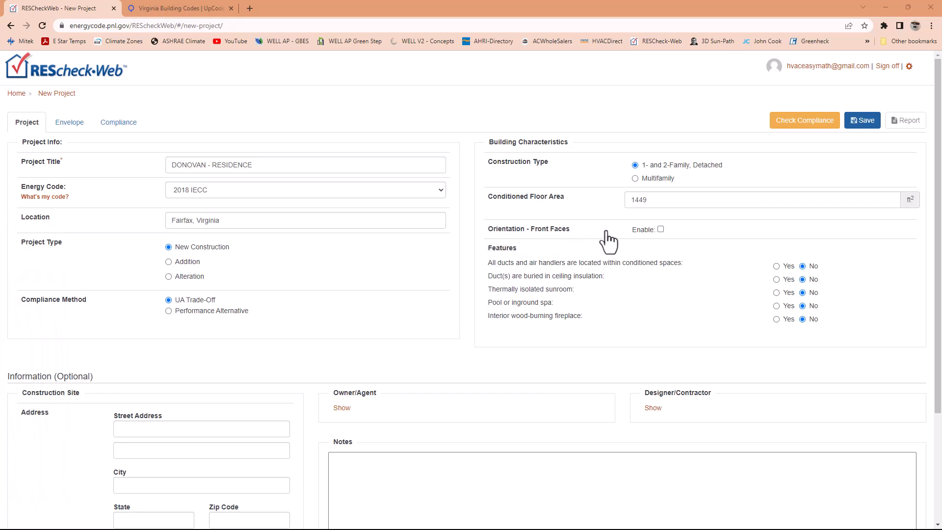
- Enable the front-face orientation, consult the wall directions in Envelope info.png, and set the orientation to South 180°
left_click(661, 229)
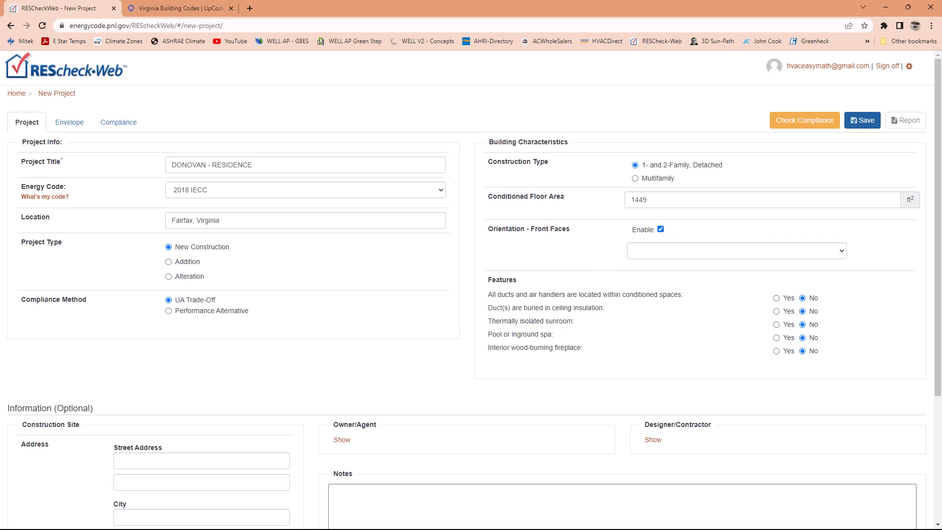
left_click_drag(0, 240, 370, 147)
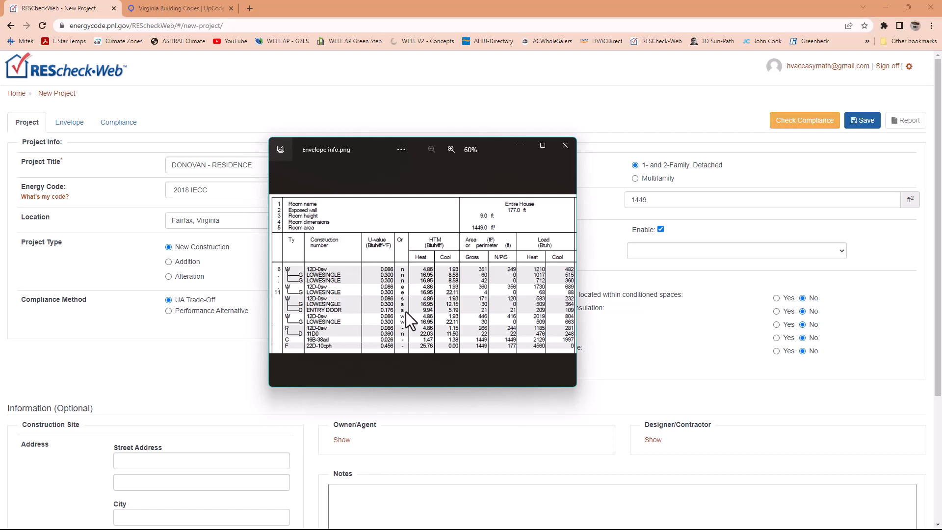
left_click_drag(379, 145, 0, 230)
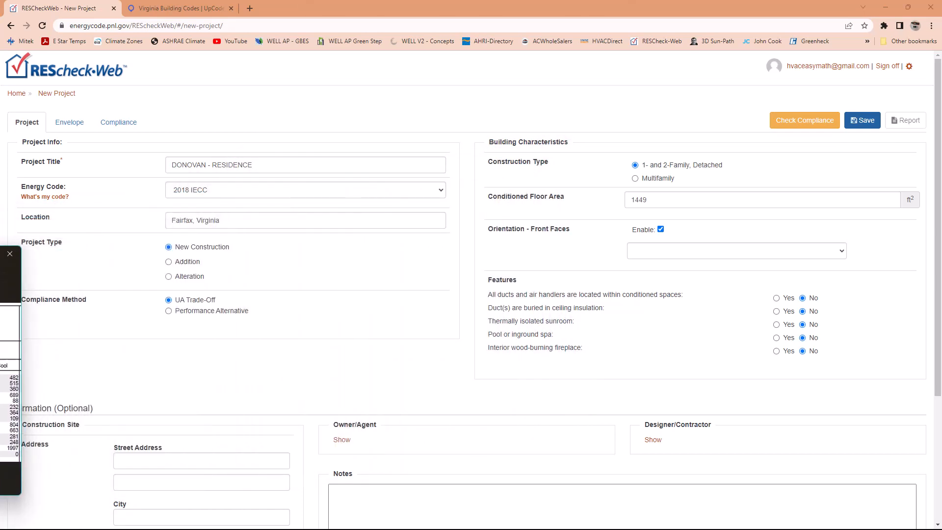
left_click(672, 247)
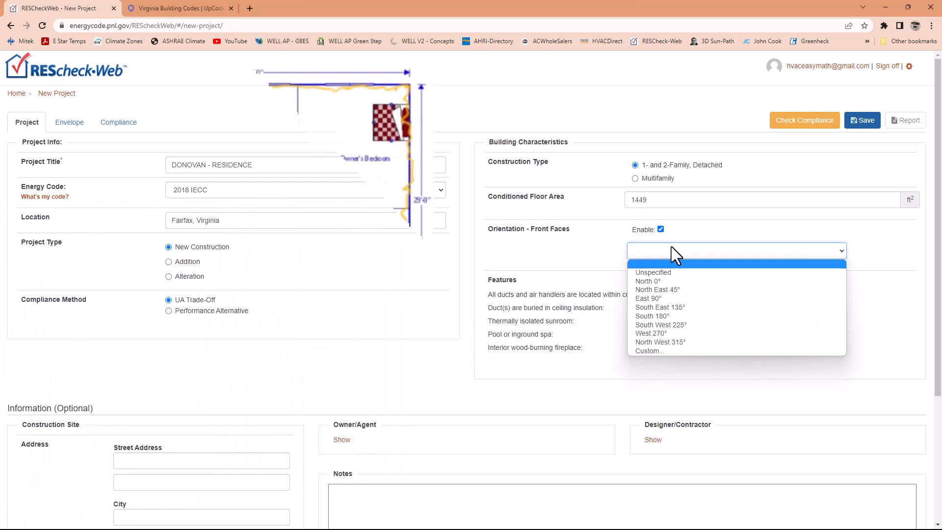
left_click(661, 316)
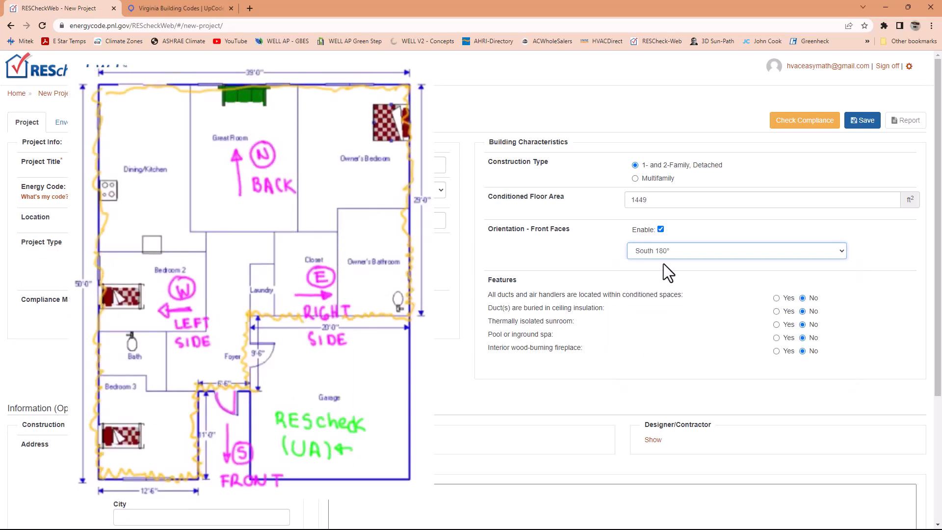
left_click(567, 258)
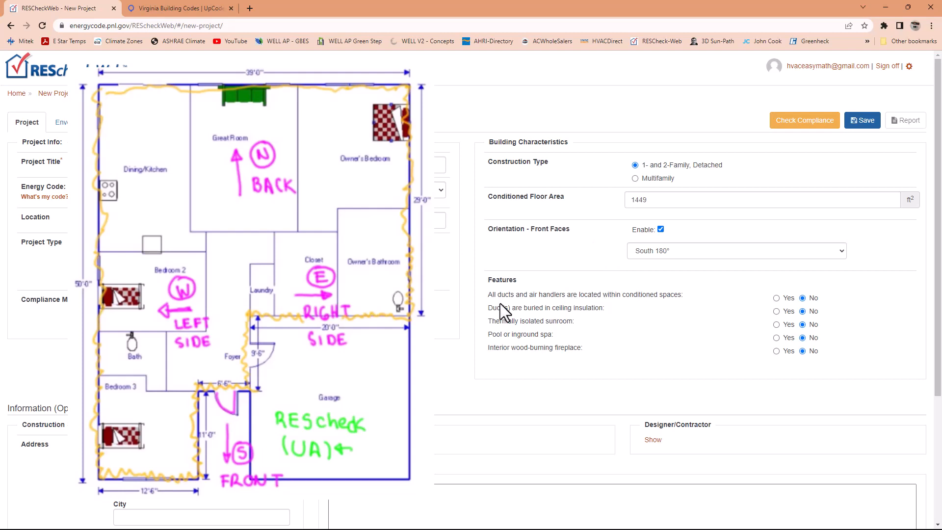
- Examine the building feature questions on ducts, ceiling insulation, sunroom, pool or spa, and wood-burning fireplace
left_click_drag(488, 295, 684, 299)
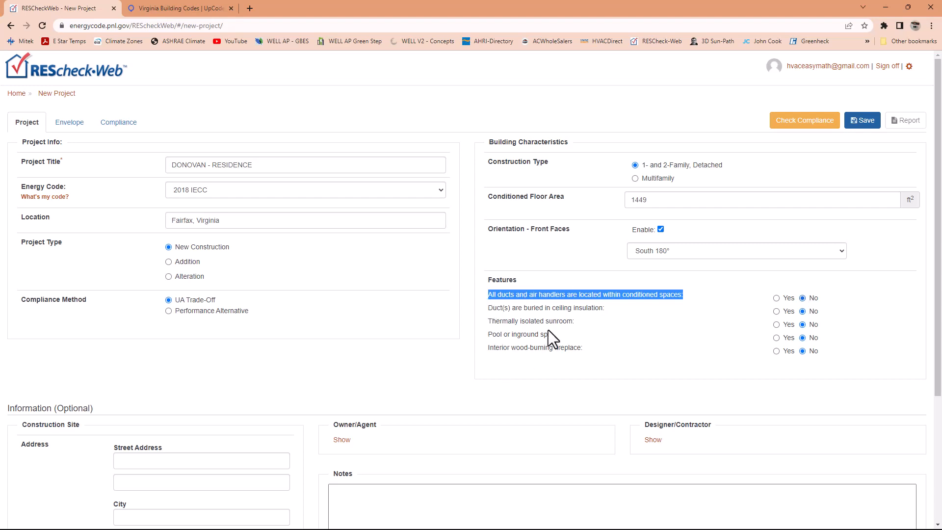
left_click_drag(490, 311, 608, 310)
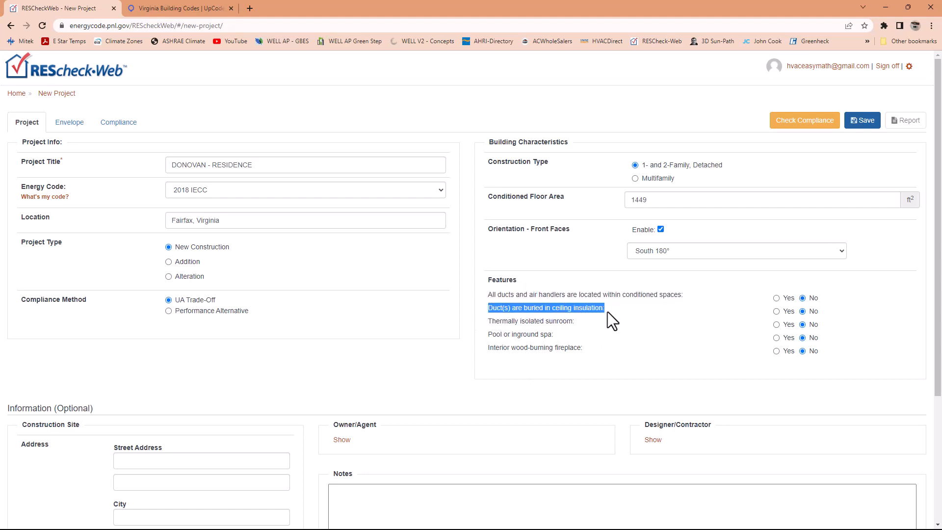
left_click_drag(492, 322, 576, 320)
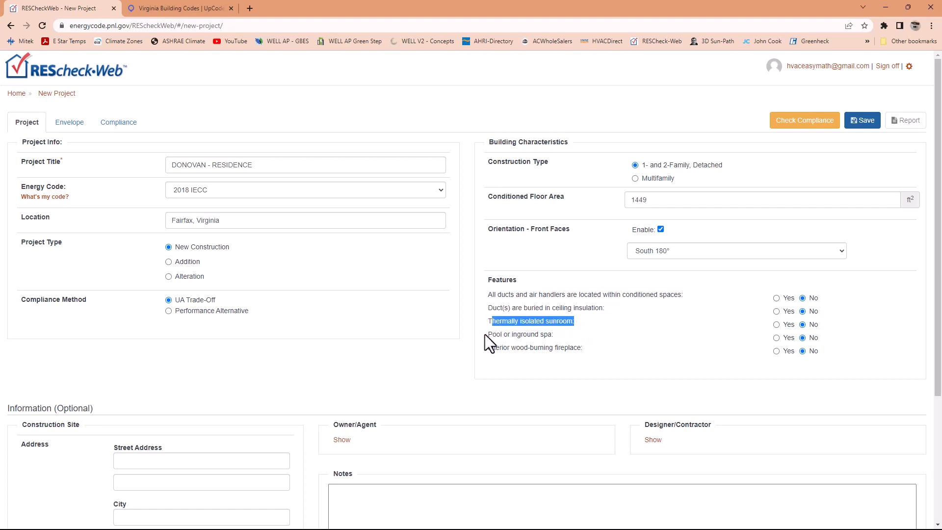
left_click_drag(491, 336, 555, 337)
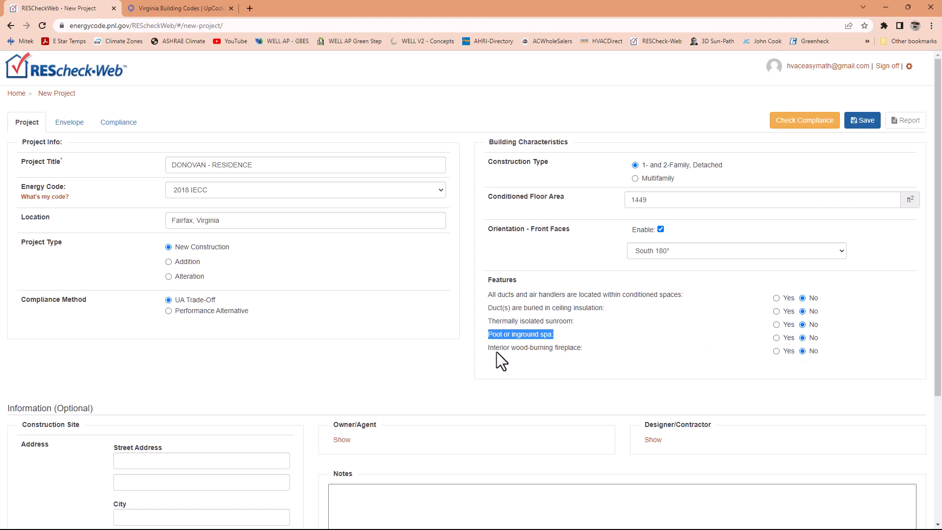
left_click_drag(488, 347, 581, 349)
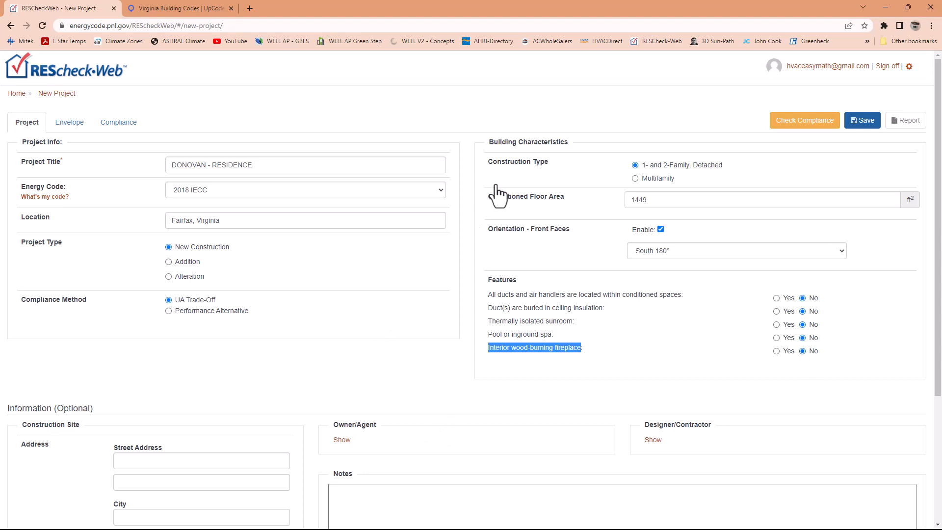
scroll(290, 353, "down", 3)
scroll(289, 352, "down", 1)
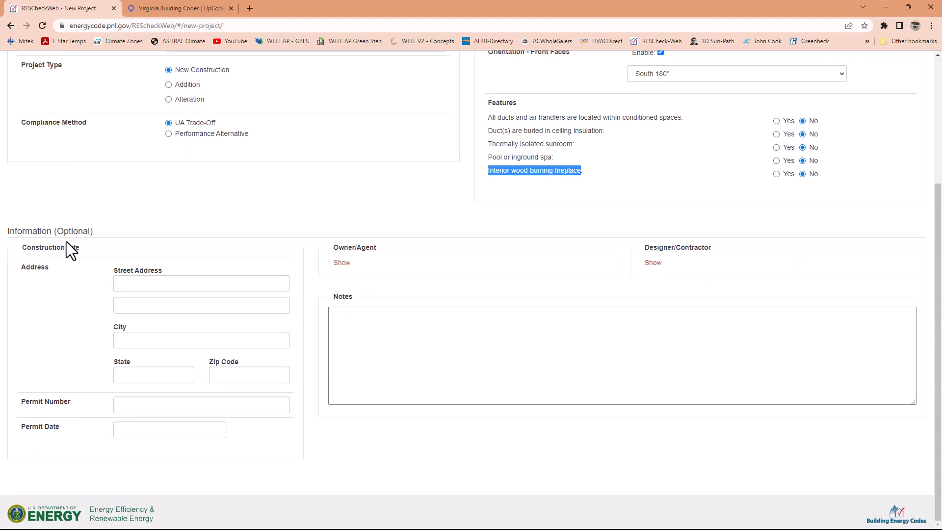
left_click(134, 289)
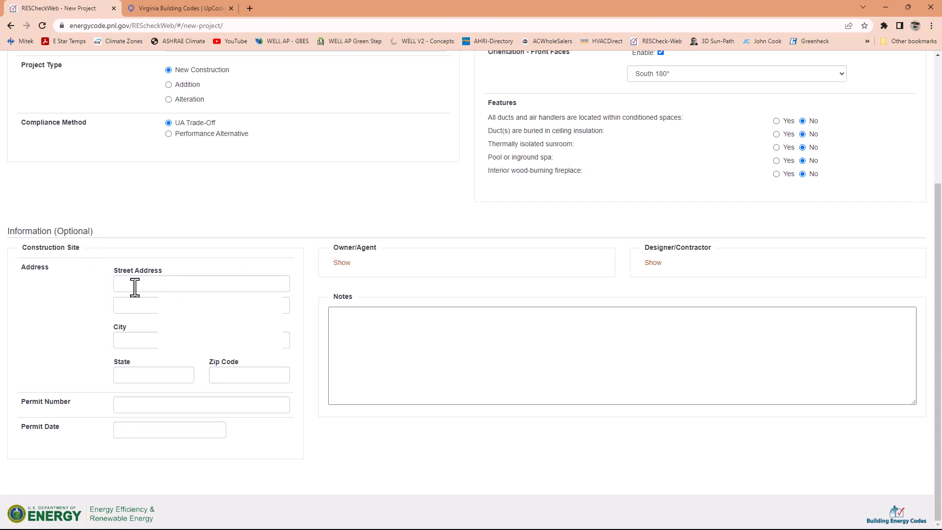
left_click(135, 288)
type("FAIR")
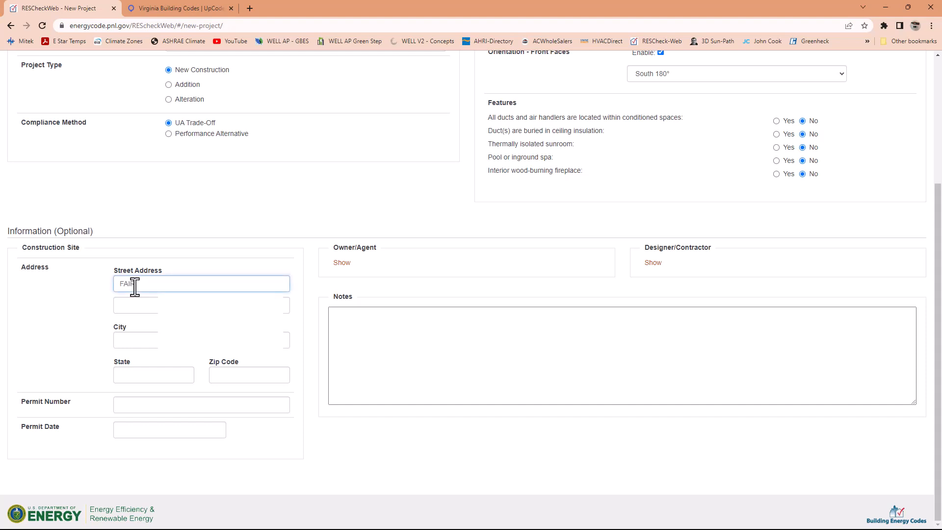
type("FAXva")
key("BackSpace")
key("BackSpace")
key("BackSpace")
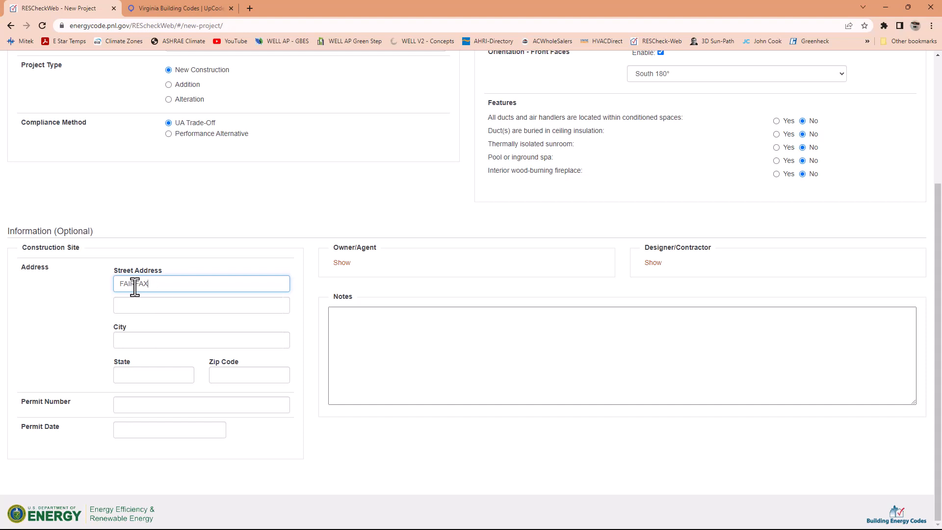
double_click(134, 287)
key("BackSpace")
left_click(161, 190)
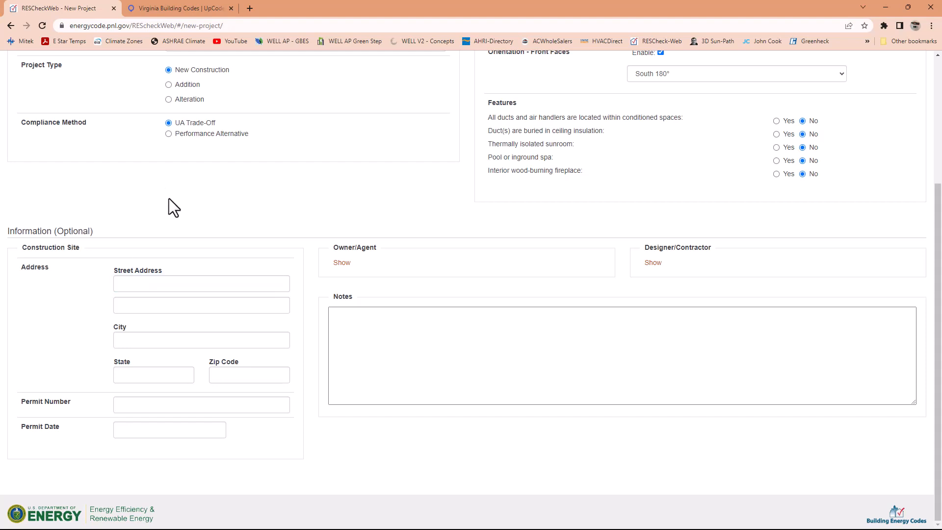
- Check the project location and fill in the construction site's city as FAIRFAX and state as VA
scroll(169, 198, "up", 1)
scroll(168, 198, "up", 2)
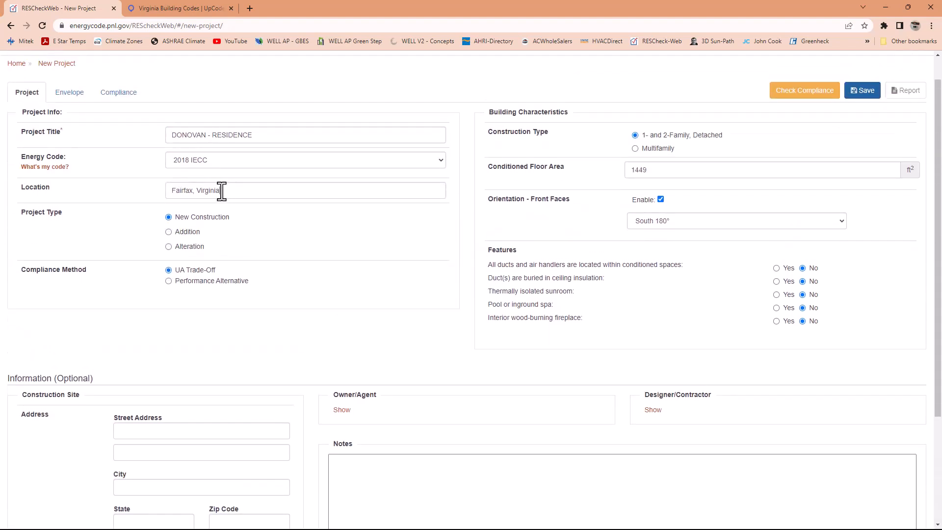
left_click_drag(219, 191, 162, 203)
scroll(193, 299, "down", 3)
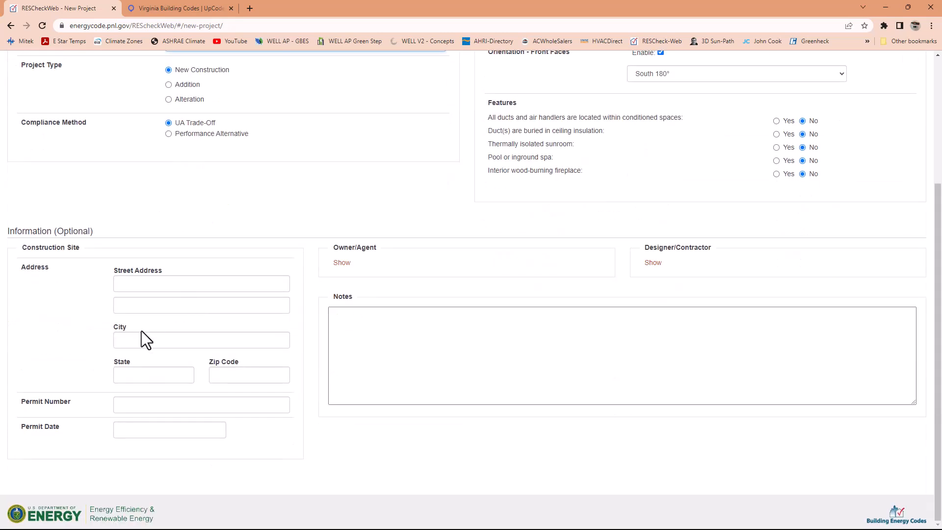
left_click(125, 340)
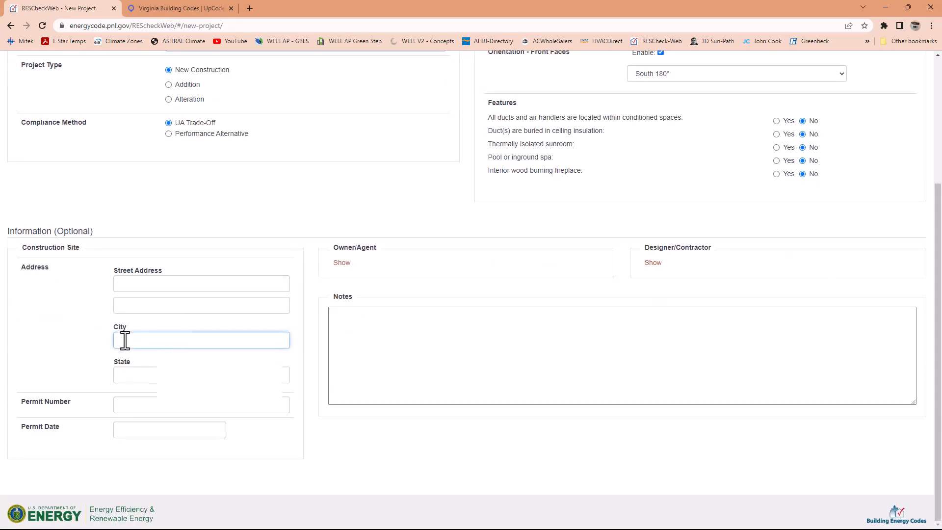
left_click(48, 347)
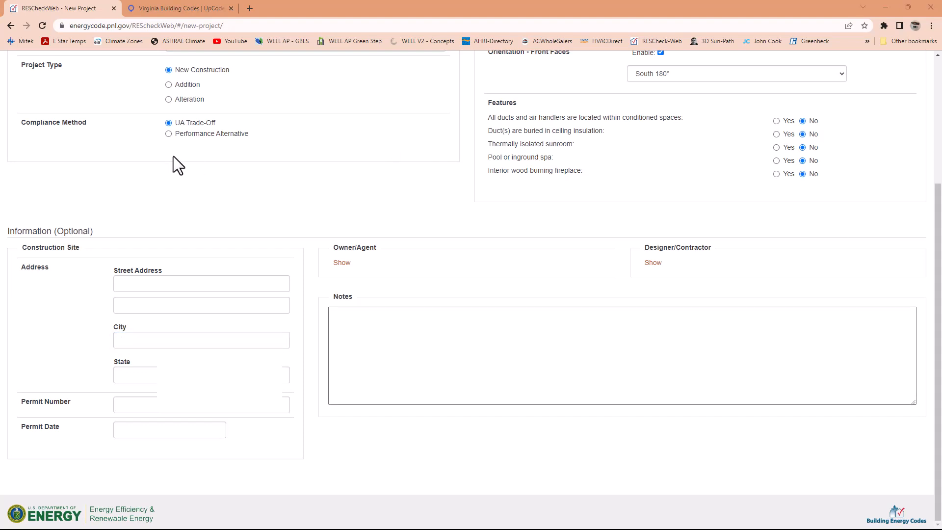
left_click(132, 340)
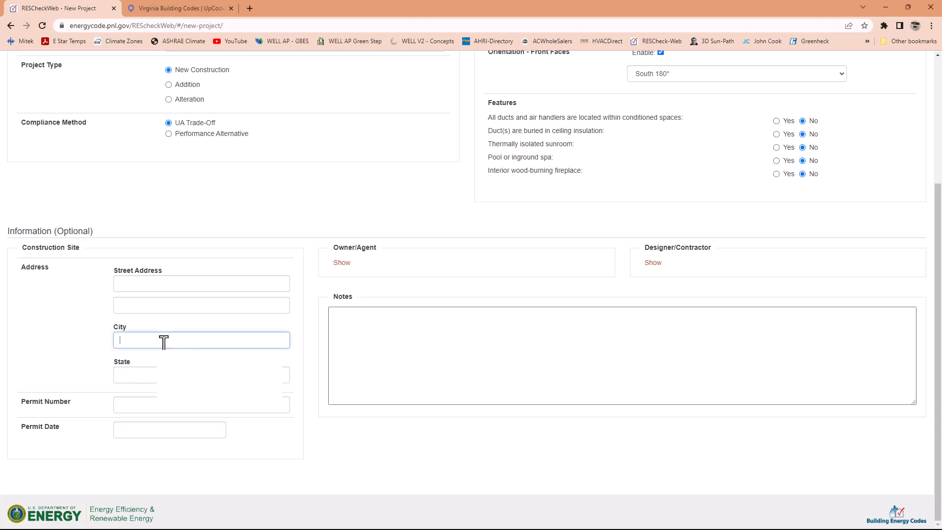
type("FAIRFAX")
key("Tab")
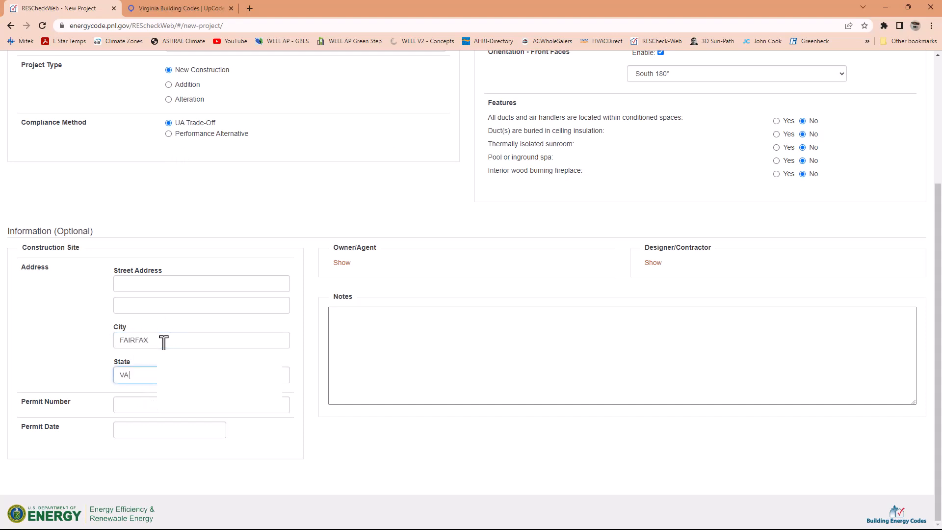
key("Tab")
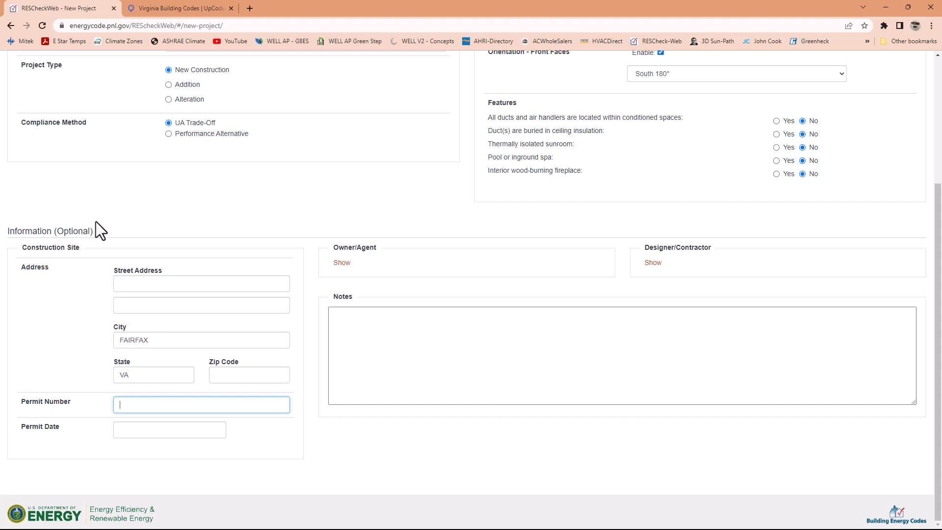
- Show the Owner/Agent details and enter the owner's first and last name
left_click(341, 263)
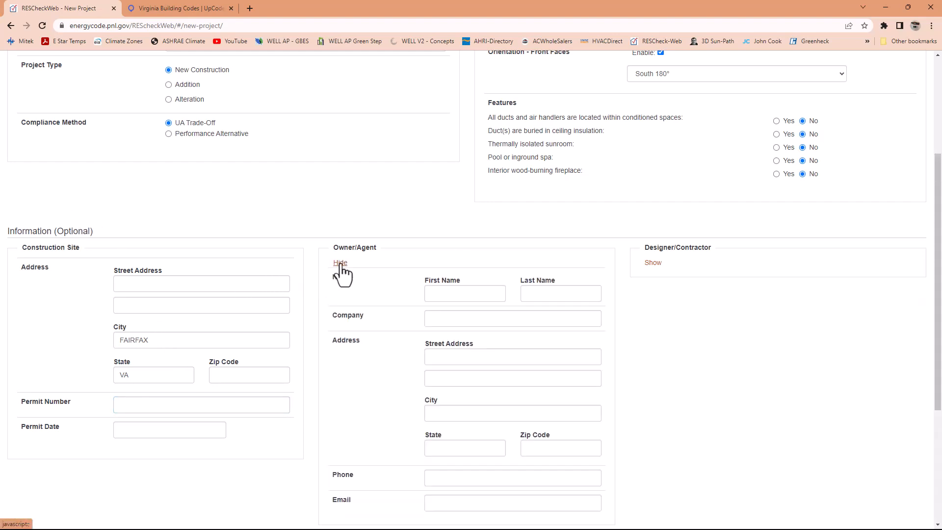
left_click(446, 293)
left_click(543, 295)
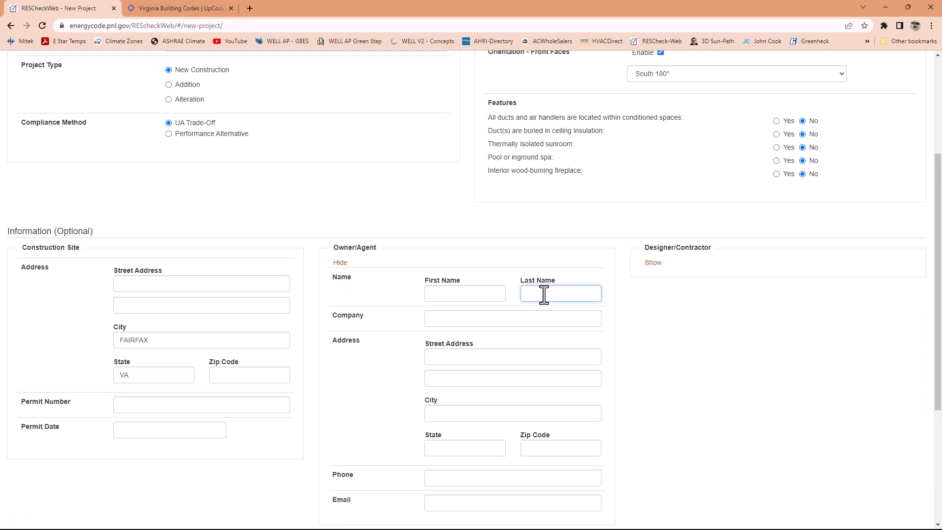
left_click(454, 297)
type("JHON")
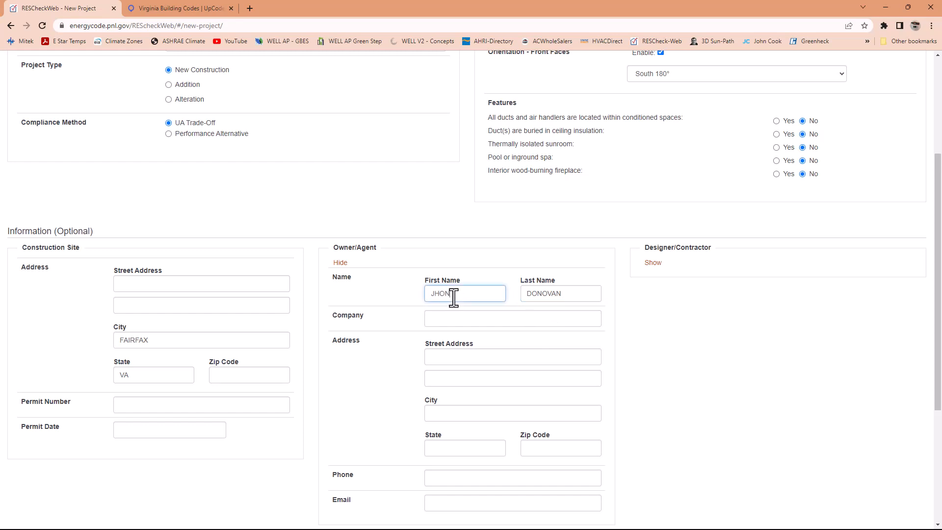
key("BackSpace")
key("BackSpace")
key("BackSpace")
- Set the owner/agent's company to REAL STATE INC
left_click(433, 322)
left_click(444, 319)
type("REAL")
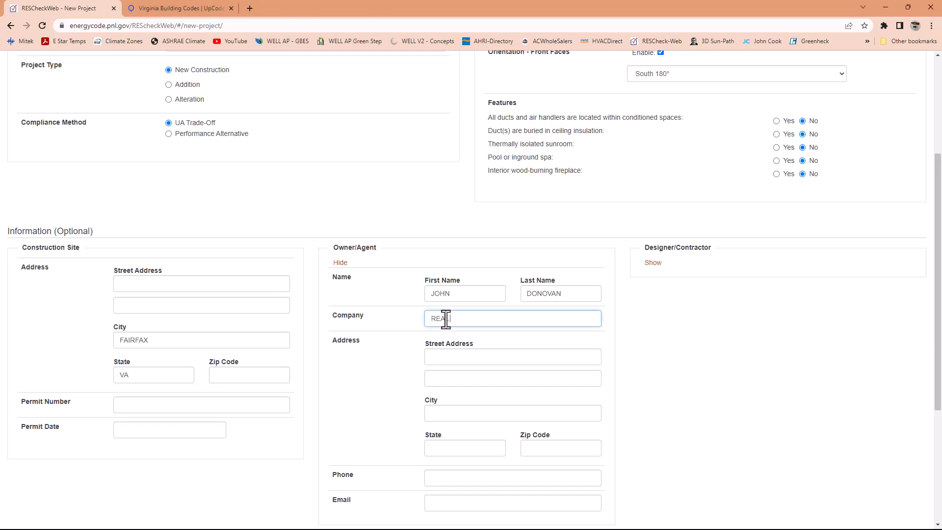
type(" STATE INC")
left_click(386, 370)
scroll(450, 363, "down", 2)
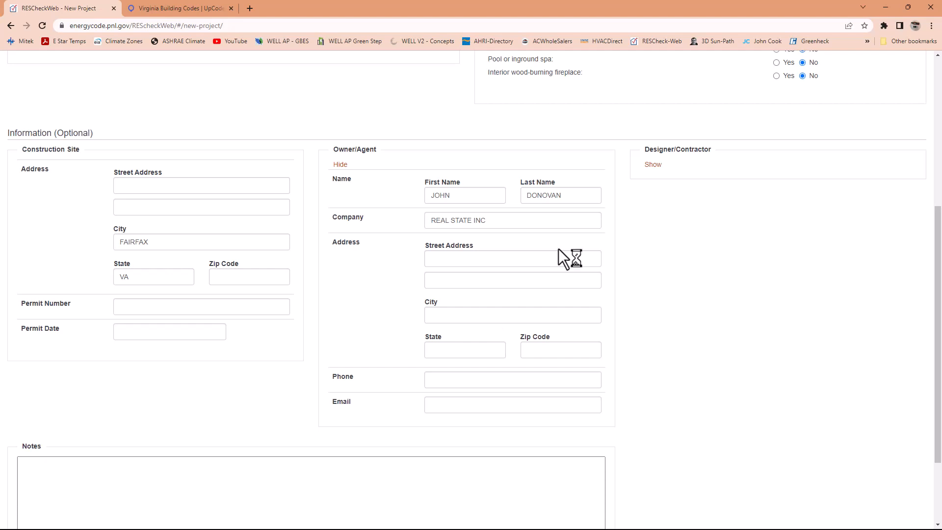
- Show the Designer/Contractor details and enter the designer's last name
left_click(653, 165)
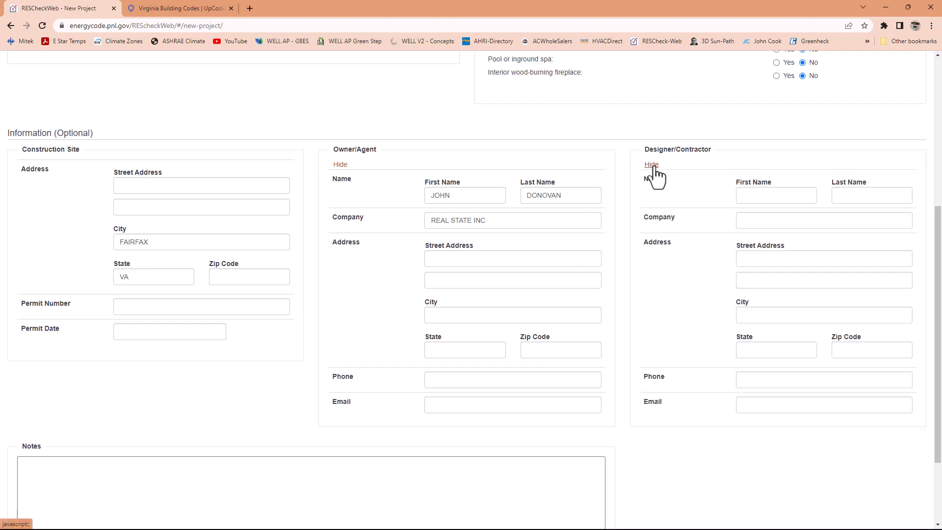
left_click(776, 199)
left_click(852, 199)
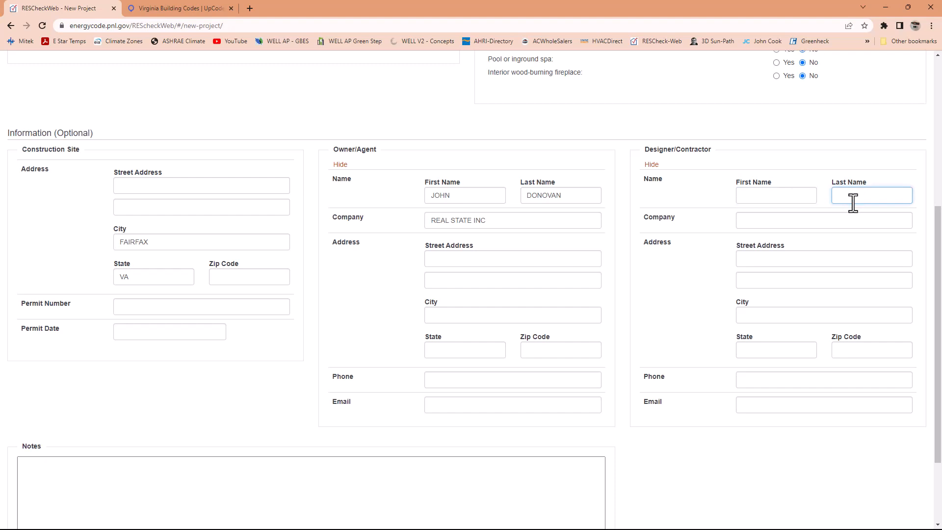
type("SALAZAR")
- Set the designer/contractor's company to AJS HEATING AND AIR CONDITIONING
left_click(776, 221)
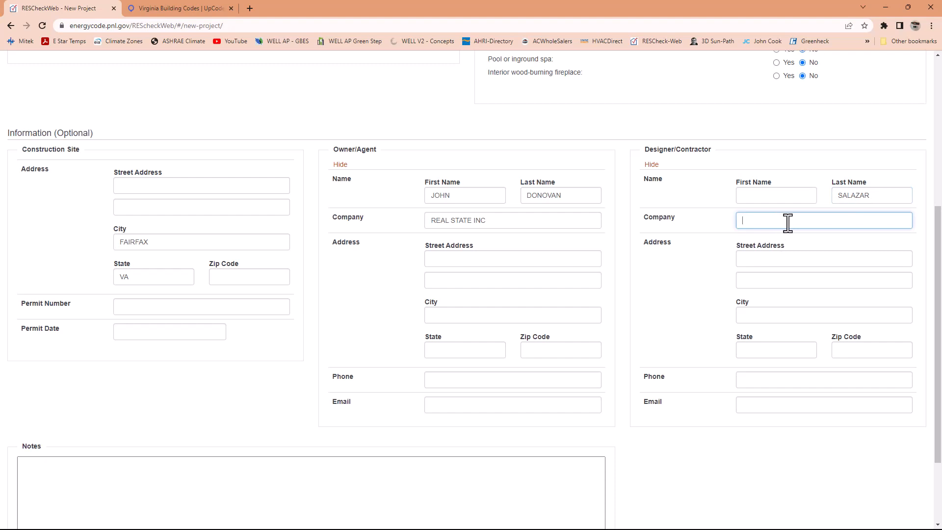
type("AJS HEATING AND AR")
key("BackSpace")
type("IR CONDITIONING")
- Set the designer/contractor's city to LORTON and state to VA, leaving the street address, phone and email blank
left_click(759, 259)
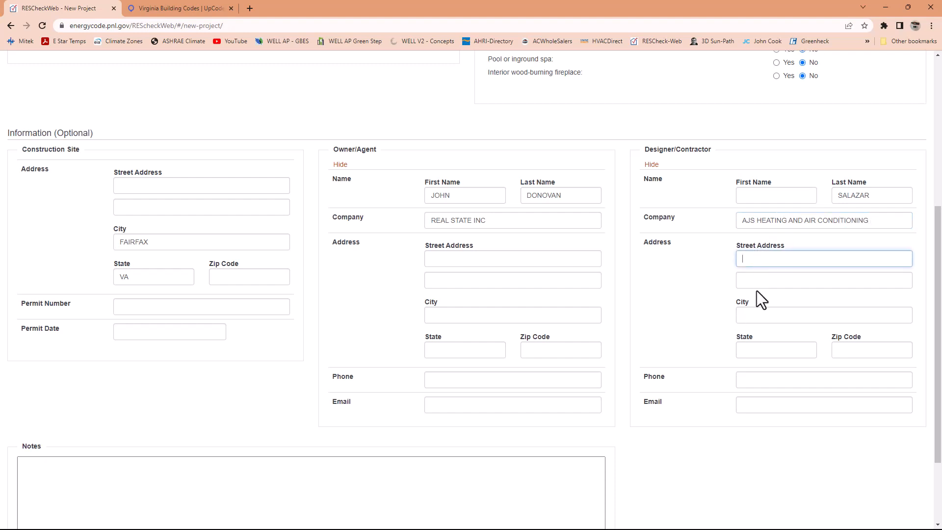
left_click(752, 315)
type("LORTON")
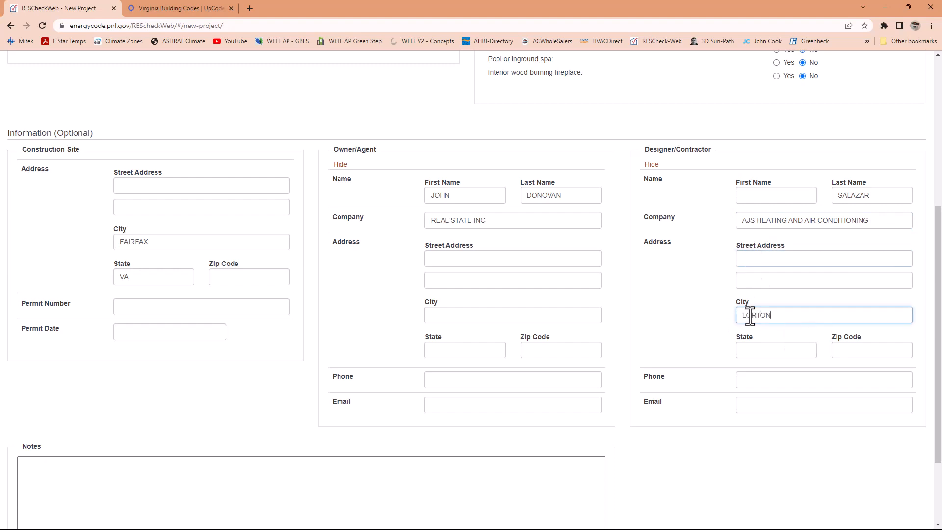
key("Tab")
type("VA")
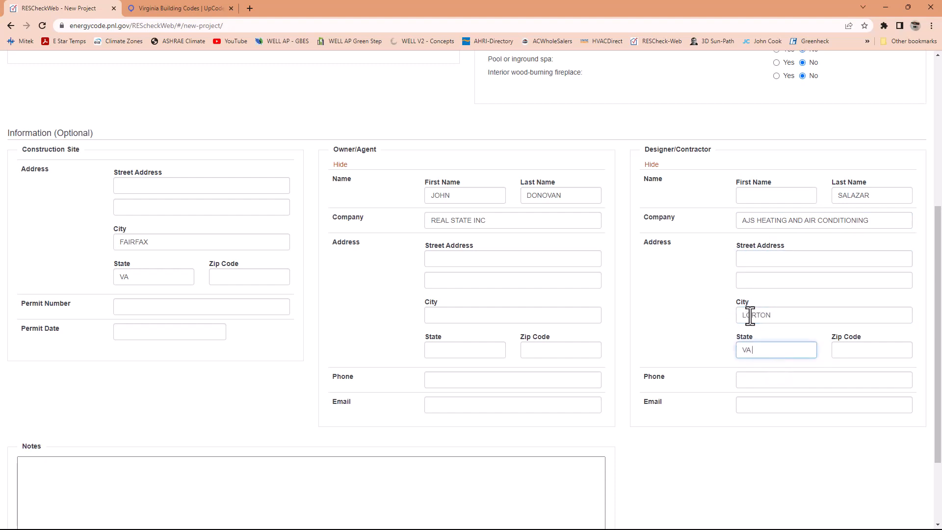
left_click(750, 384)
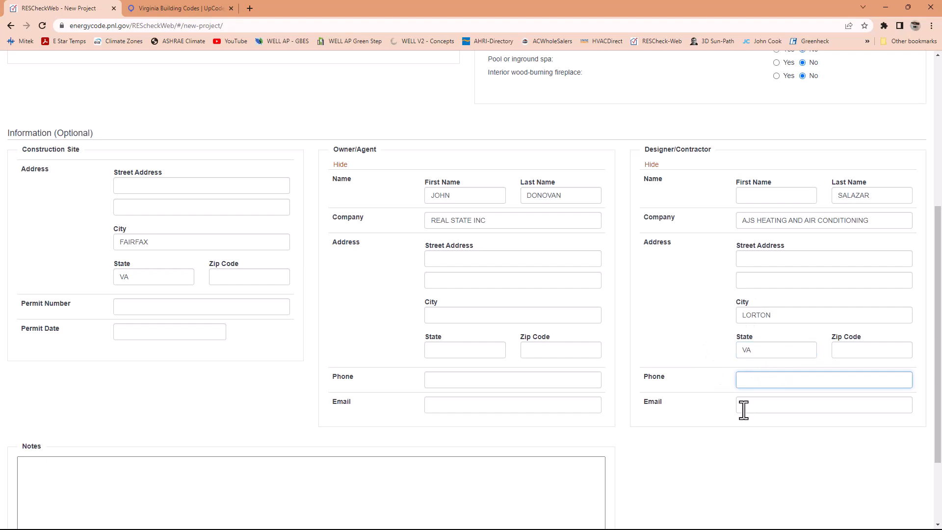
left_click(743, 410)
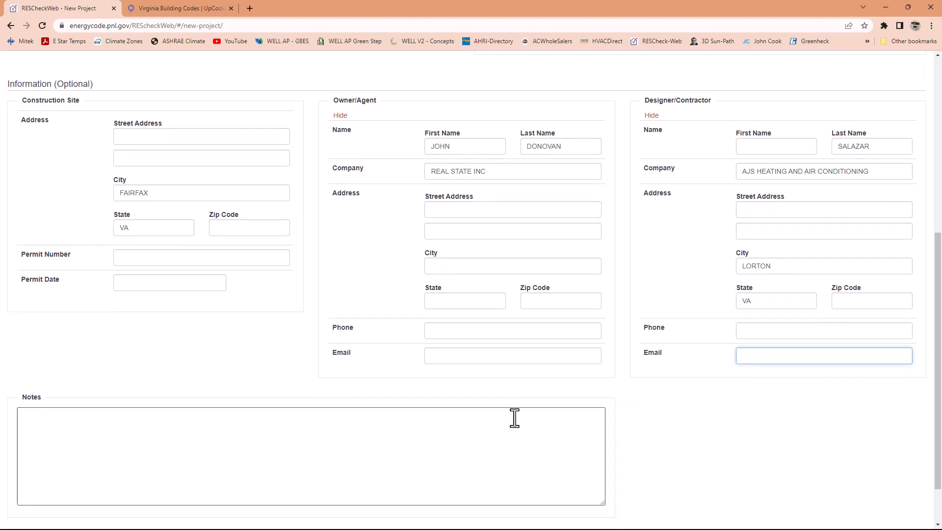
- Add the project note SINGLE HOME - DETACHED
scroll(520, 413, "down", 1)
left_click(45, 425)
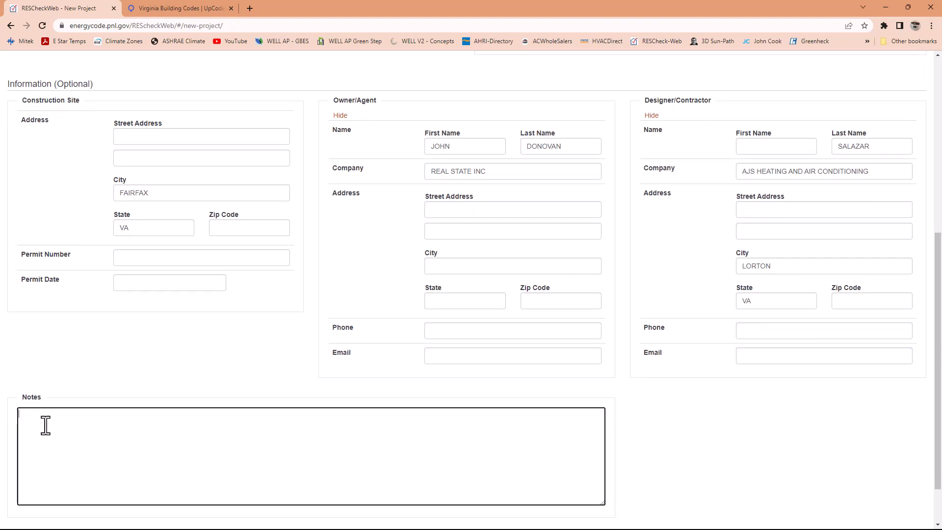
type("SINGLE HOME - DETACHED")
- Save the project with its completed project information
scroll(151, 314, "up", 5)
scroll(143, 290, "up", 2)
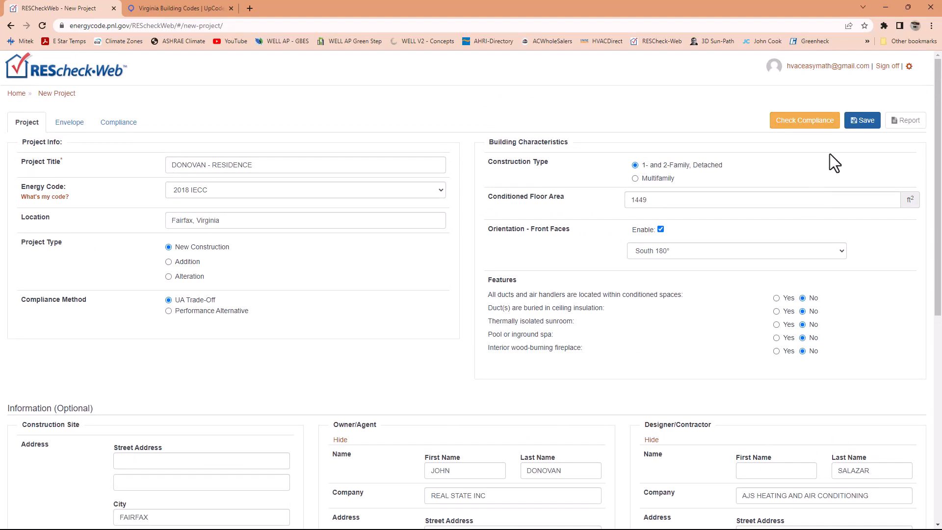
left_click(867, 123)
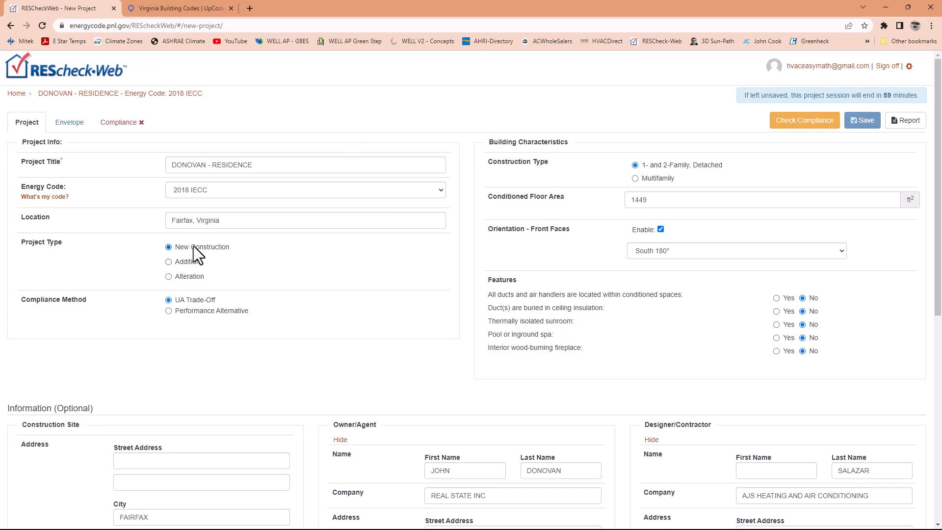
- Start a new ceiling assembly in the envelope's Ceilings / Skylights section
left_click(71, 130)
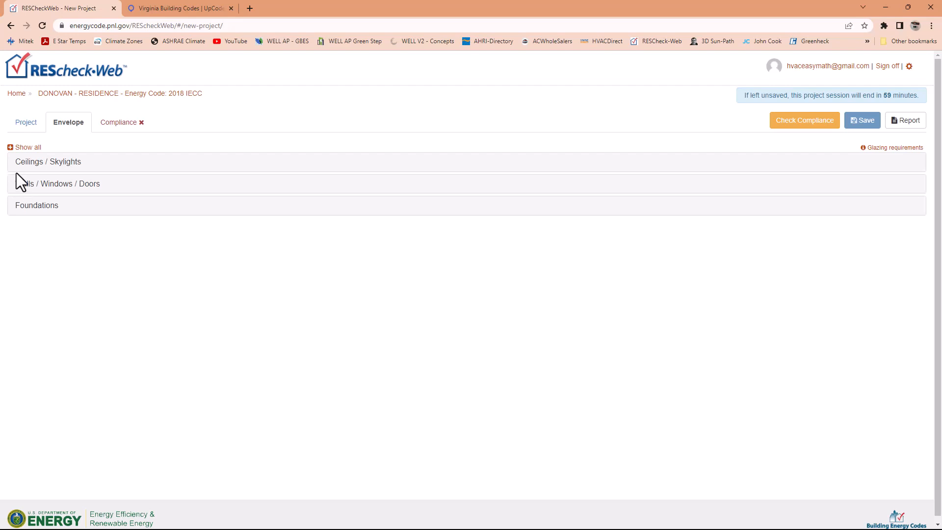
left_click(31, 163)
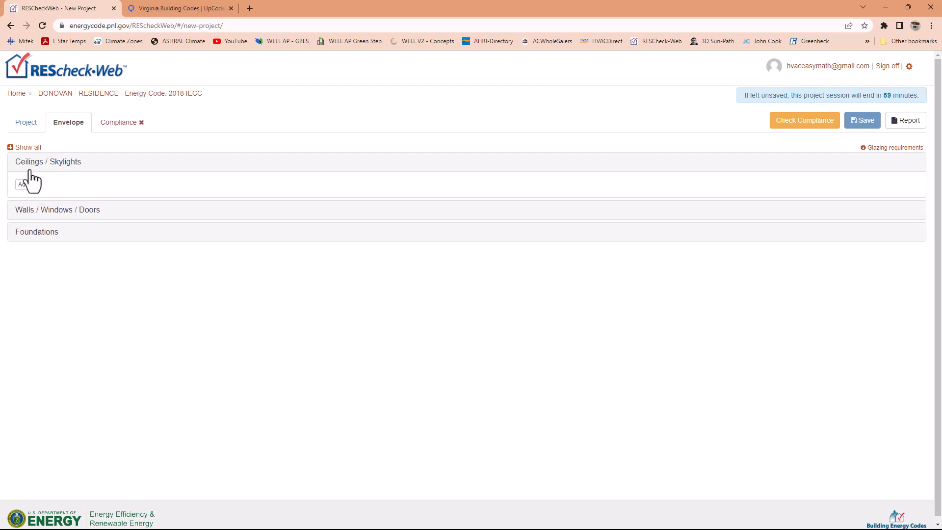
left_click(27, 185)
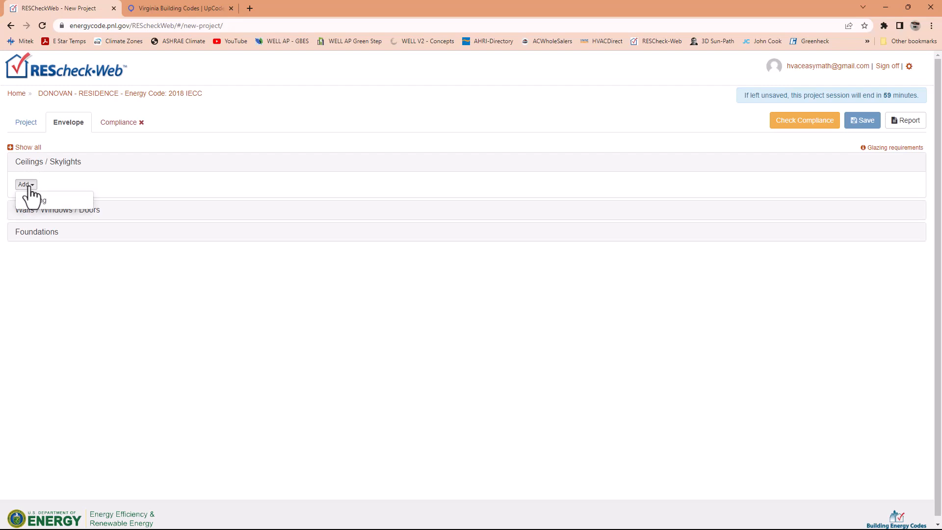
left_click(36, 201)
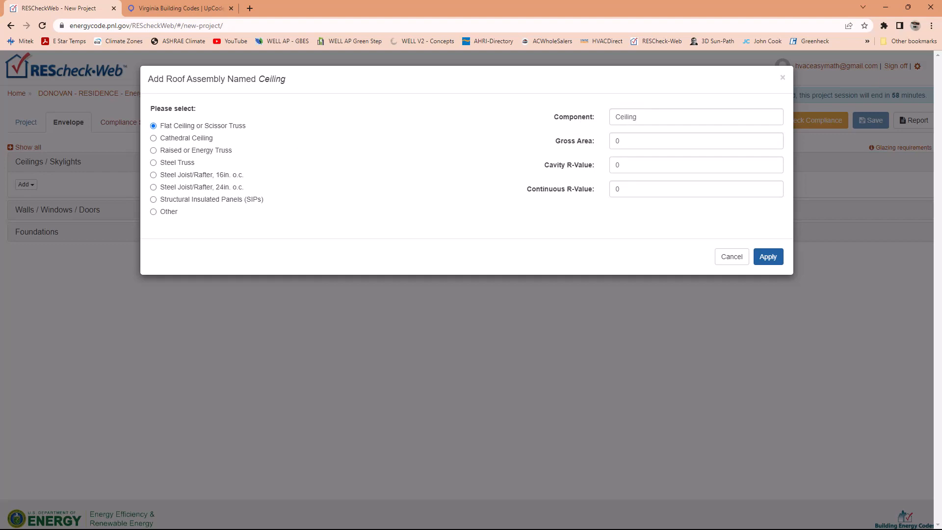
- Bring in and enlarge the Envelope info.png reference image, and set the ceiling's gross area to 1449
left_click_drag(0, 260, 357, 226)
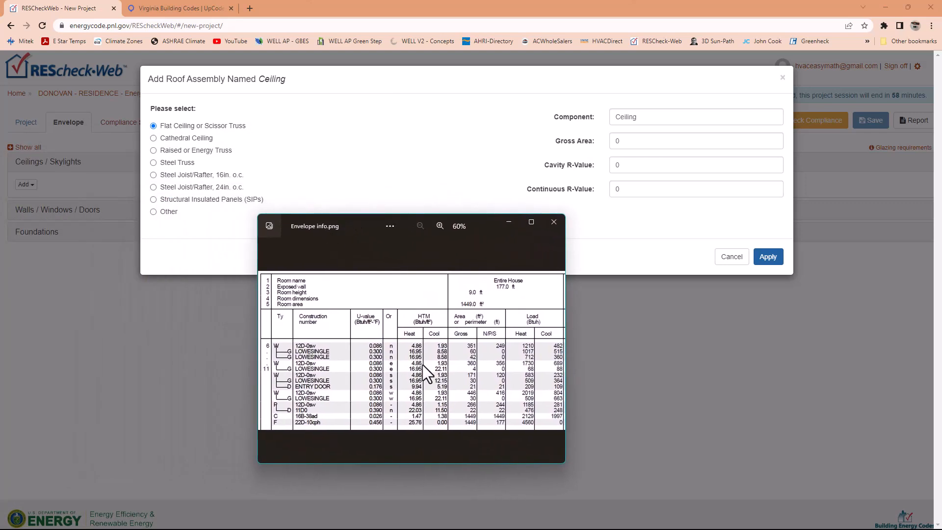
left_click_drag(564, 463, 612, 491)
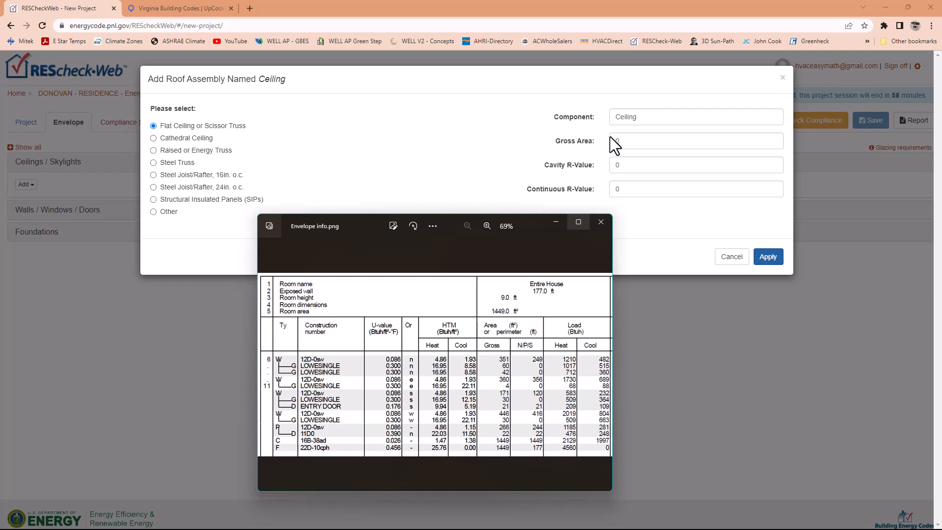
left_click(624, 145)
double_click(621, 145)
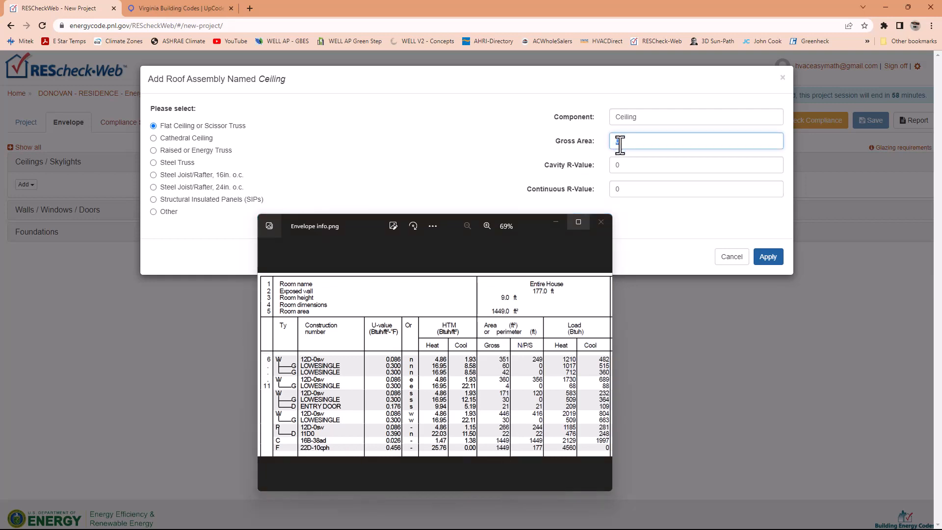
type("1449")
- Apply the flat ceiling assembly with a cavity R-value of 38 and save the project
left_click(646, 165)
double_click(618, 165)
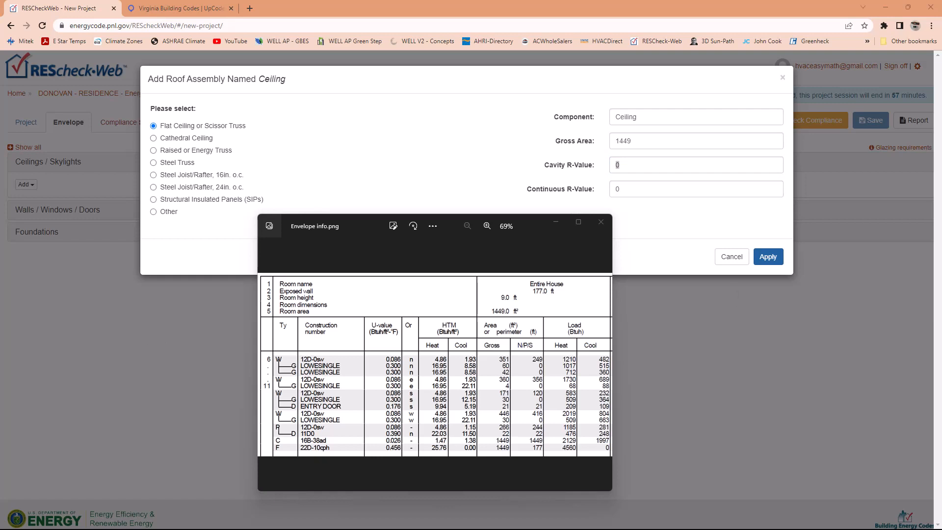
left_click(633, 171)
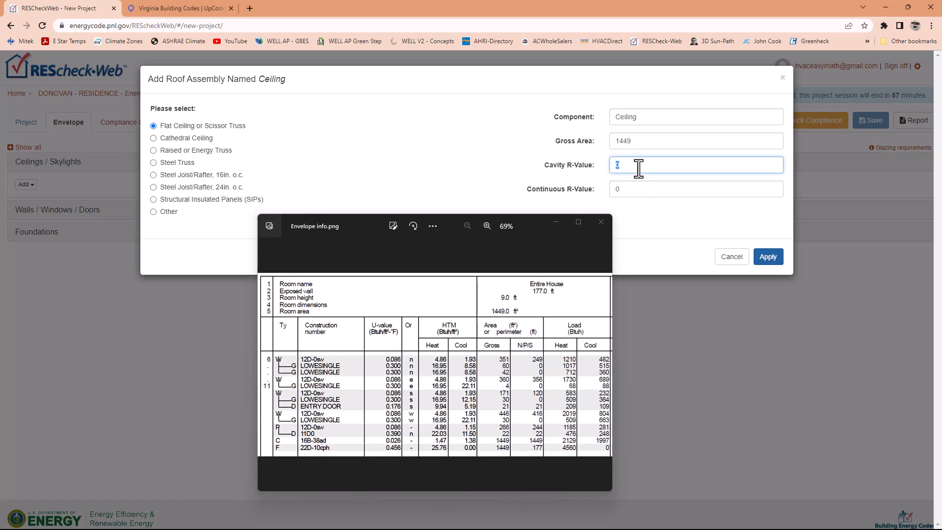
type("38")
double_click(617, 166)
left_click(770, 257)
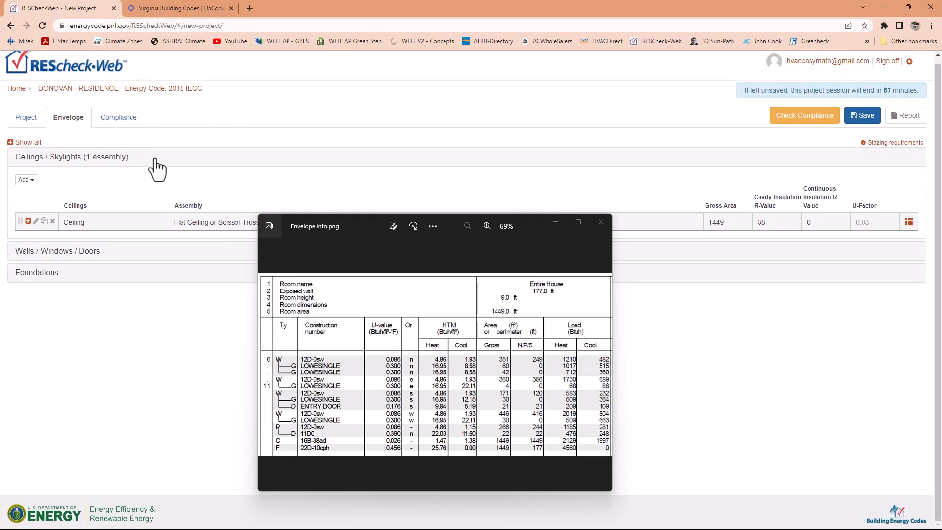
left_click_drag(364, 237, 579, 268)
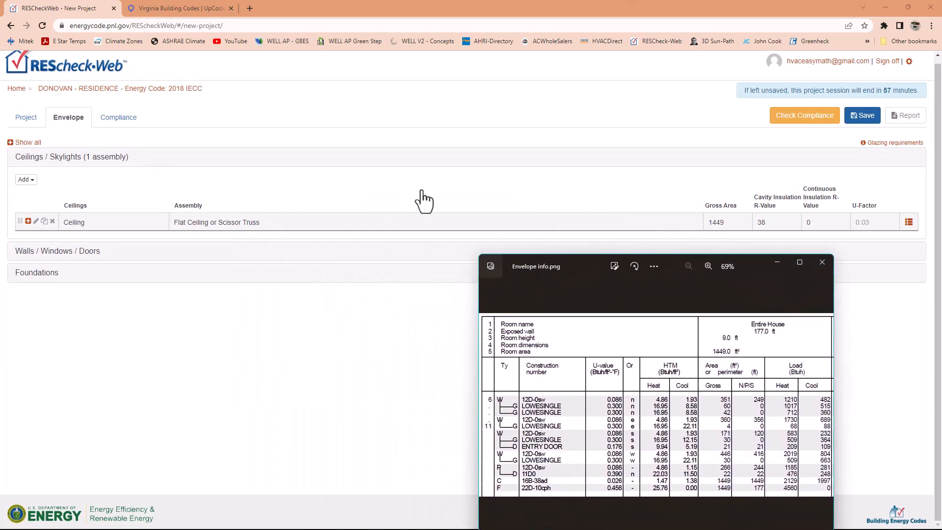
left_click(863, 120)
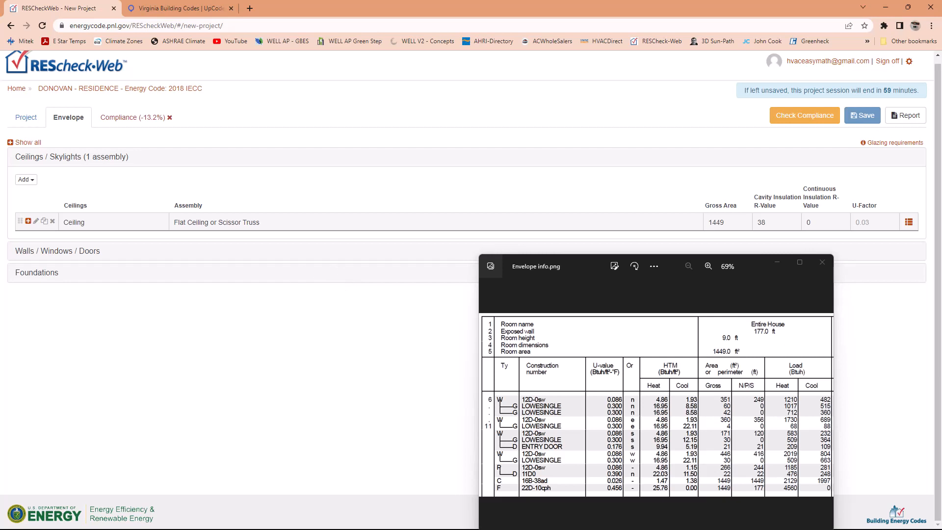
- Start a new floor assembly under Foundations and choose Slab-On-Grade (Unheated) as its type
left_click(34, 277)
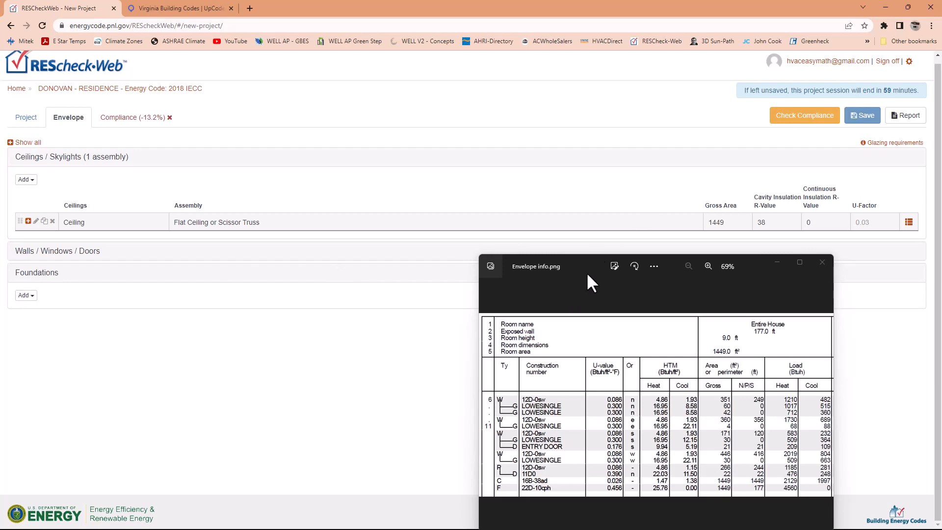
left_click_drag(587, 274, 0, 189)
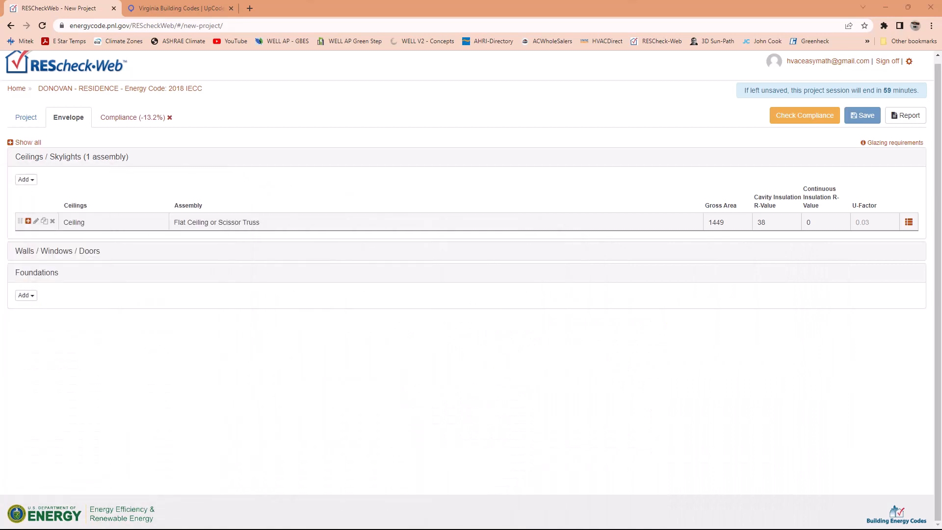
left_click(26, 295)
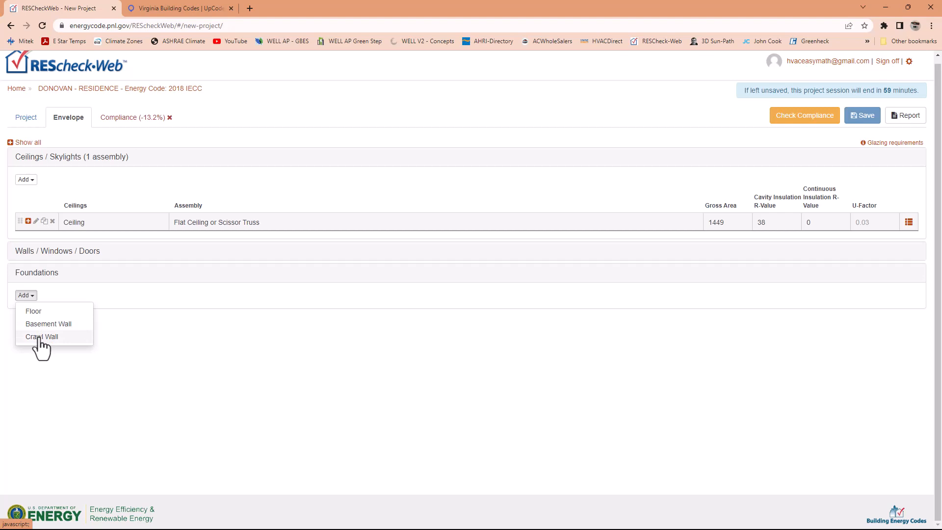
left_click(35, 312)
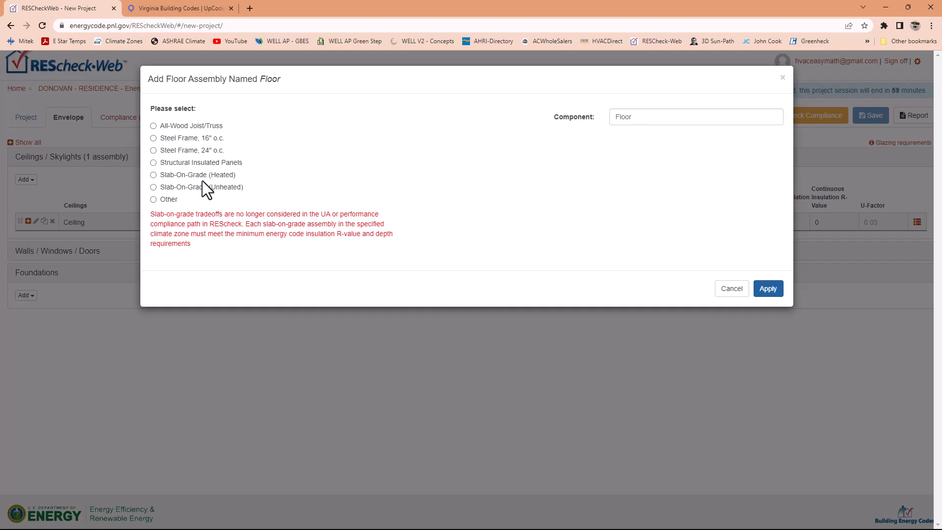
left_click(152, 187)
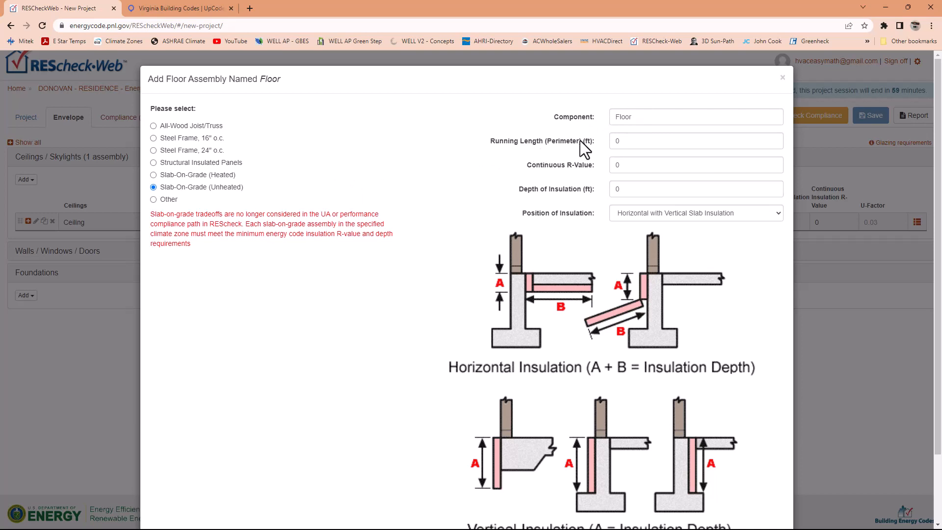
- Set the slab floor's running length (perimeter) to 177 ft and its continuous R-value to 10
double_click(626, 142)
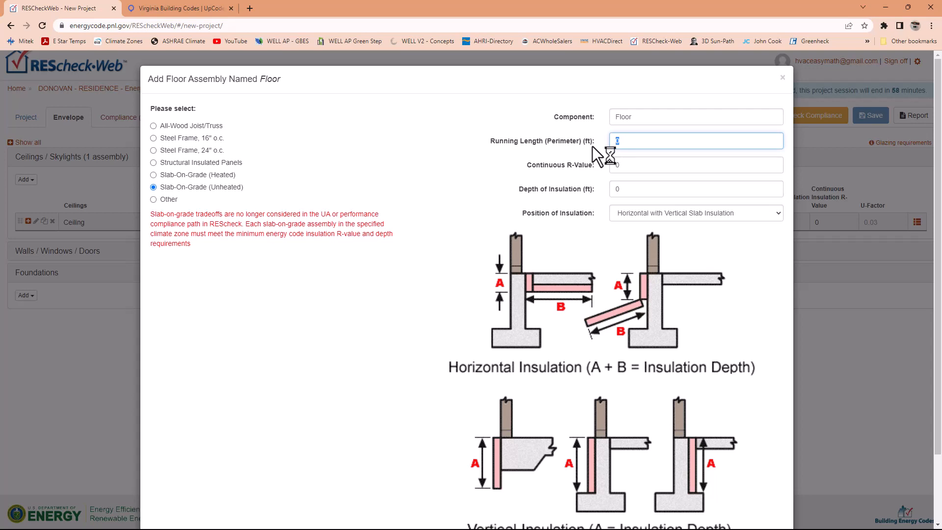
type("177")
left_click_drag(593, 143, 499, 138)
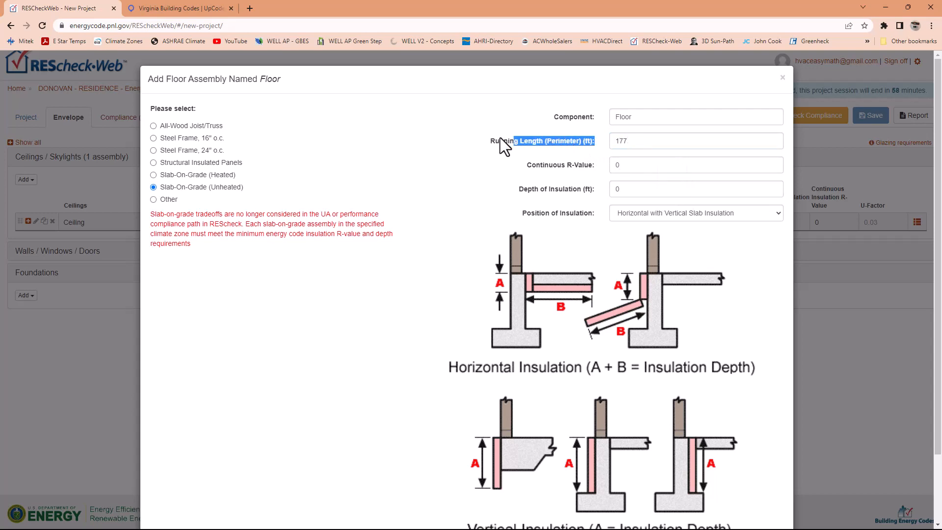
left_click(554, 167)
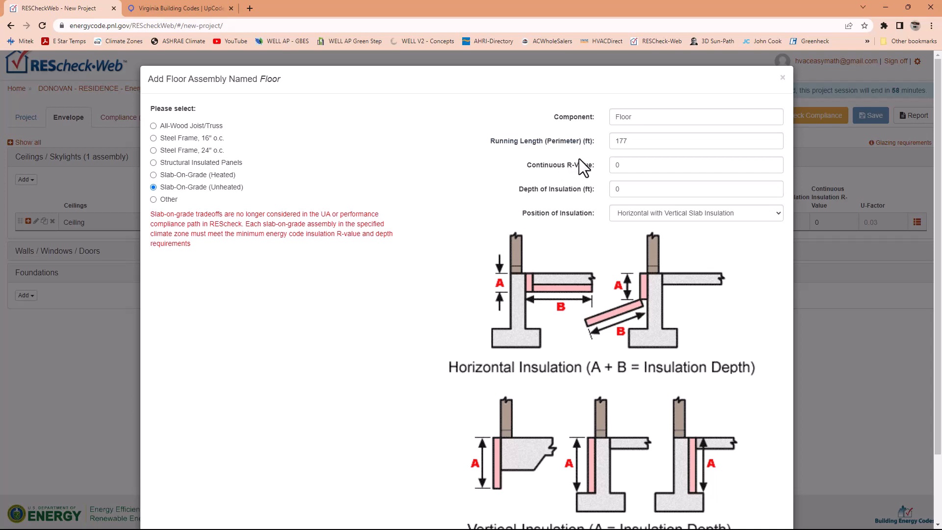
left_click_drag(626, 166, 614, 166)
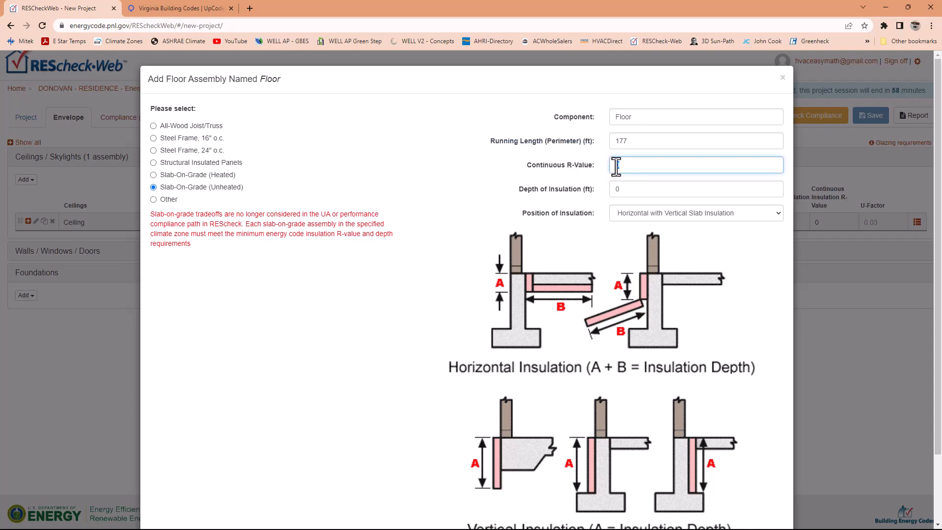
type("10")
double_click(618, 165)
- Set the slab's depth of insulation to 4 ft and its position to Horizontal with Vertical Slab Insulation
left_click(629, 188)
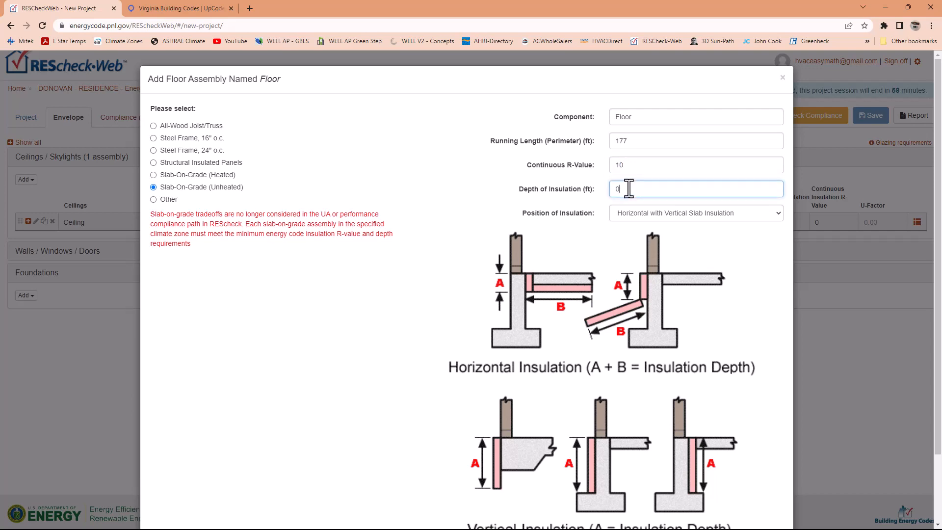
type("4")
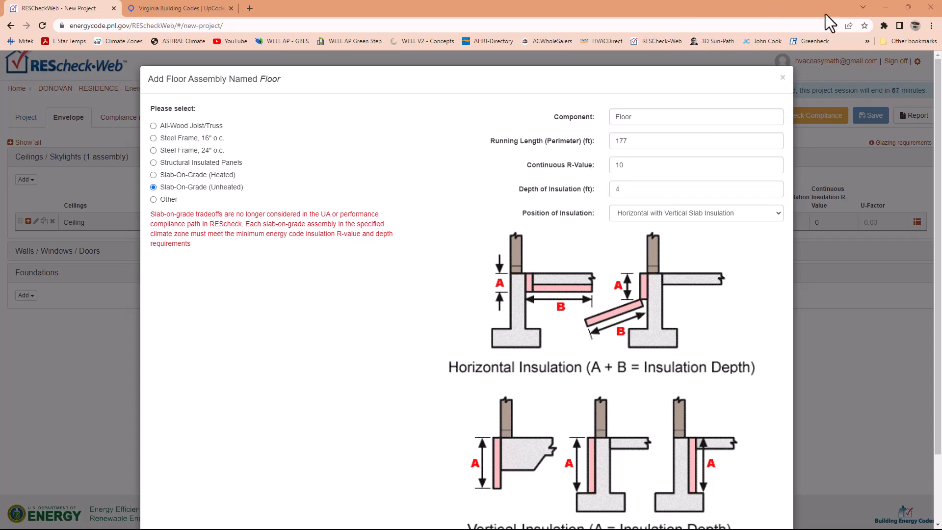
left_click(619, 190)
key("BackSpace")
type("4")
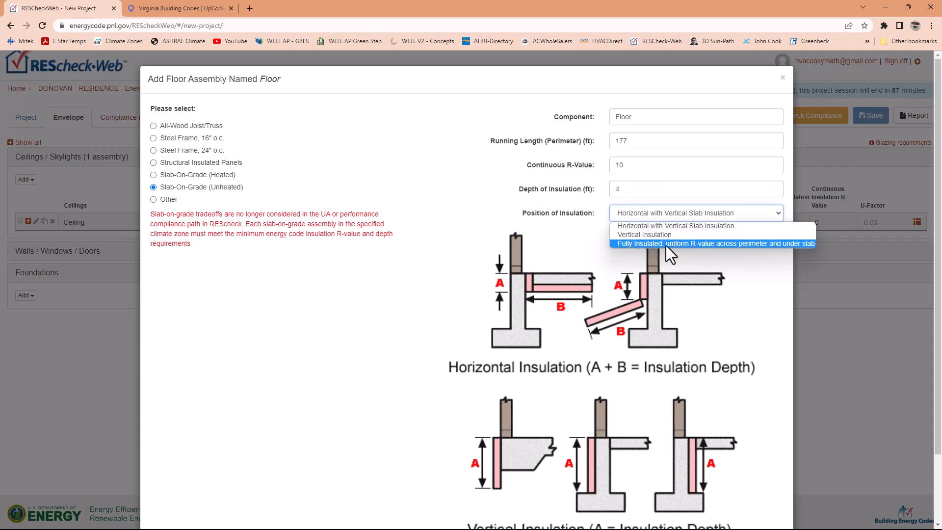
left_click(638, 225)
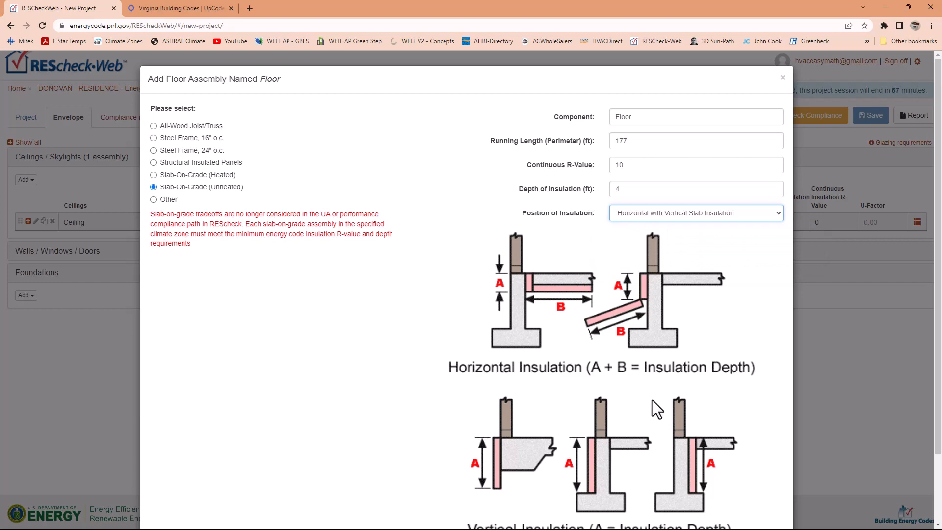
- Apply the slab floor assembly and start a new wall assembly under Walls / Windows / Doors
scroll(463, 281, "down", 2)
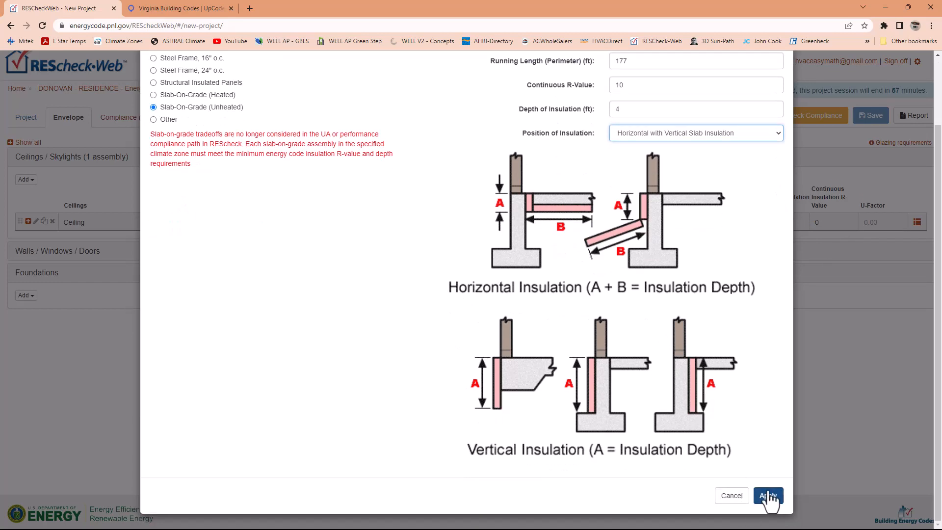
left_click(768, 496)
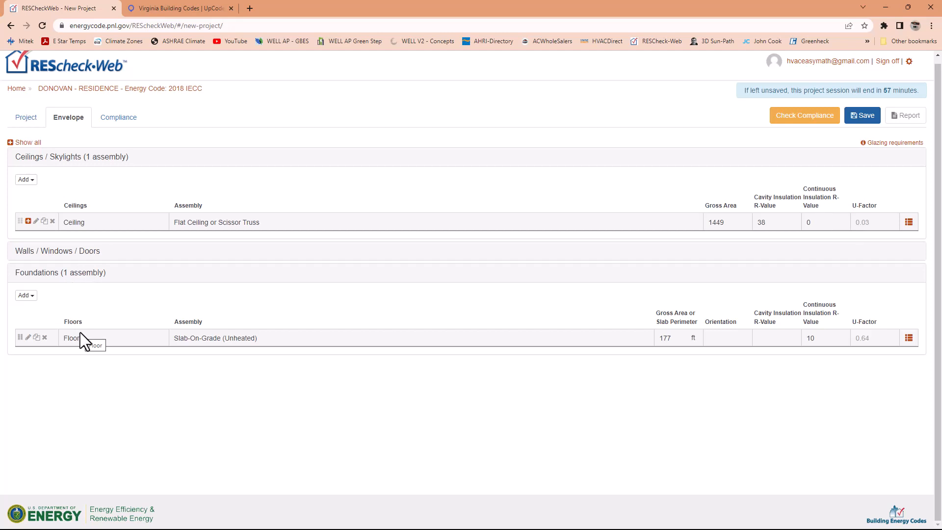
left_click(54, 252)
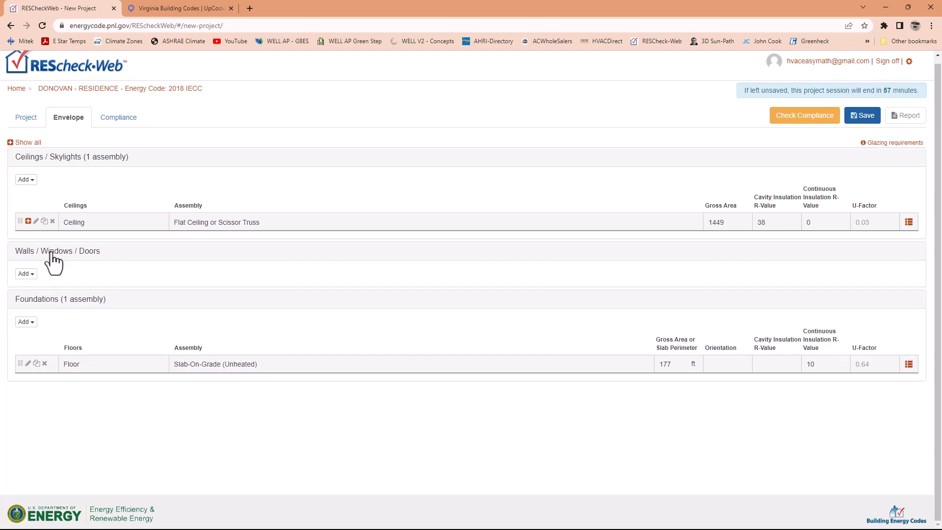
left_click(26, 274)
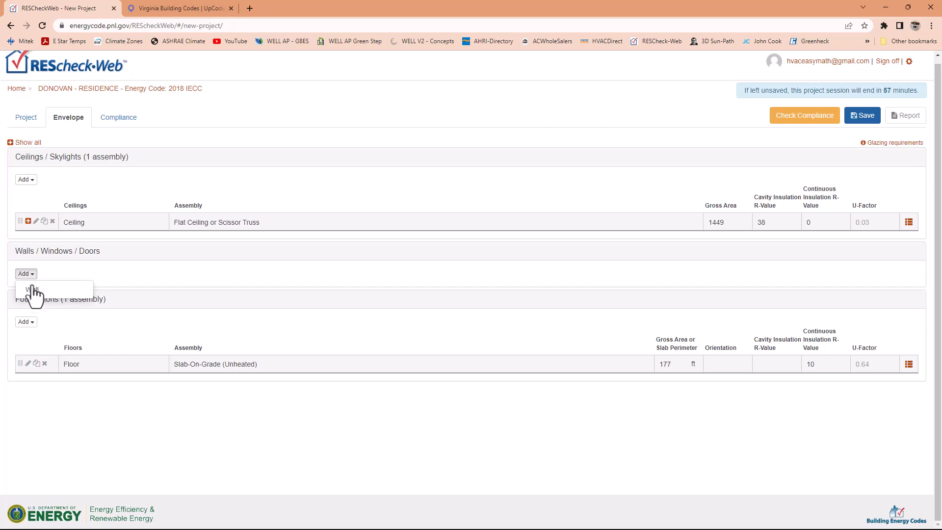
left_click(36, 297)
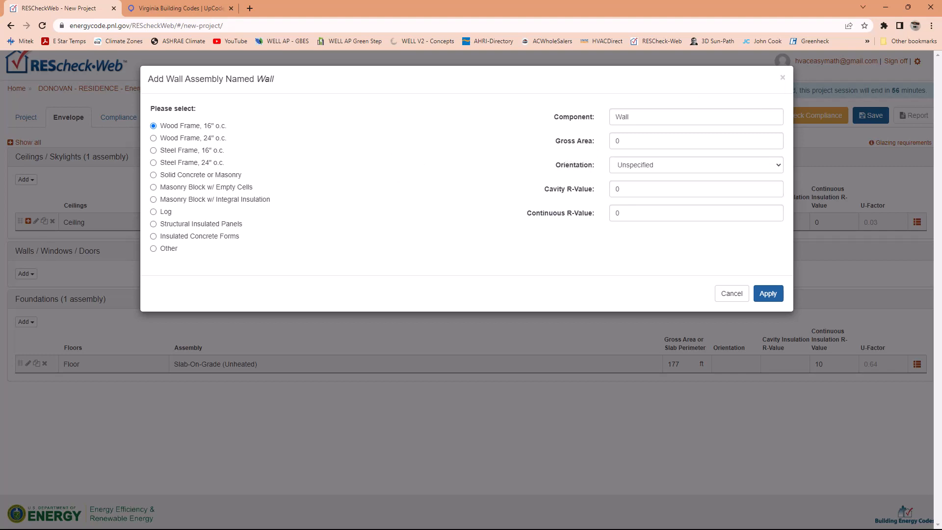
- With Envelope info.png shown as reference, name the wood-frame wall Wall-3 and set its gross area to 171
left_click_drag(0, 236, 369, 232)
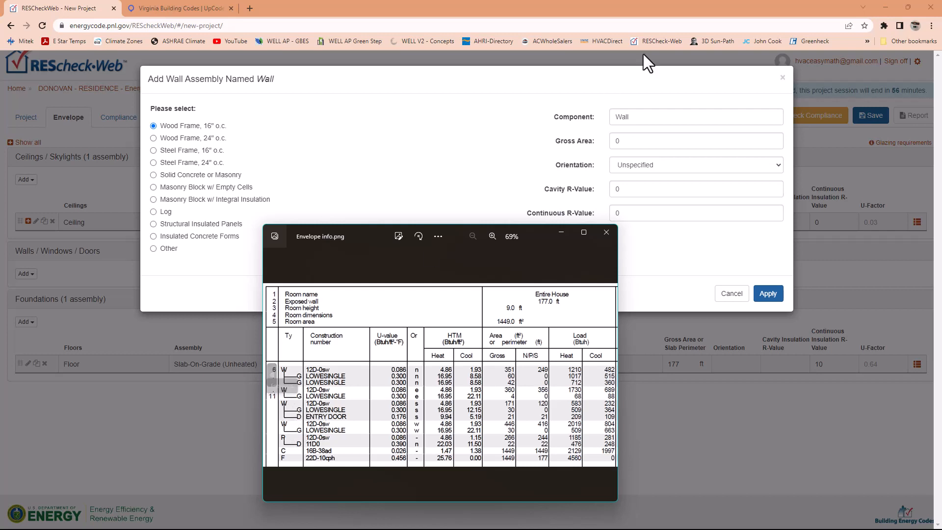
left_click(640, 118)
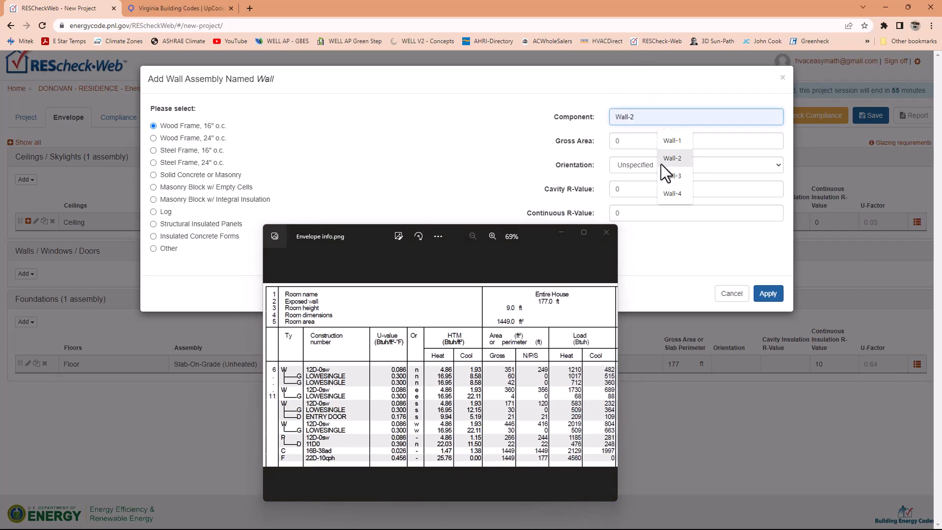
left_click(674, 176)
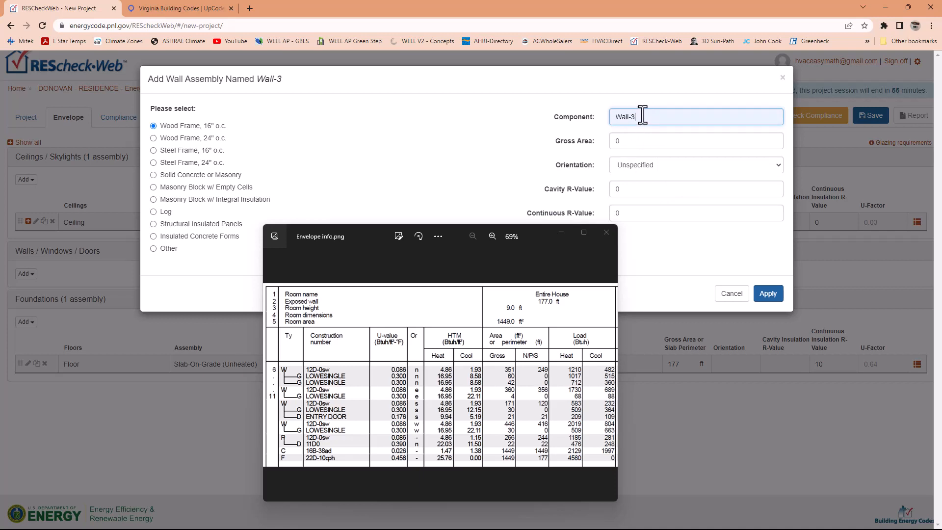
left_click(627, 141)
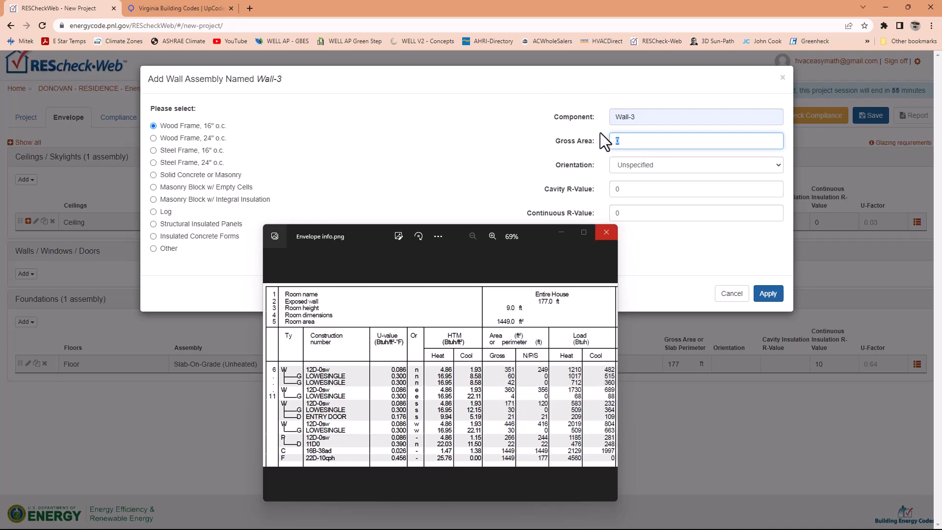
type("171")
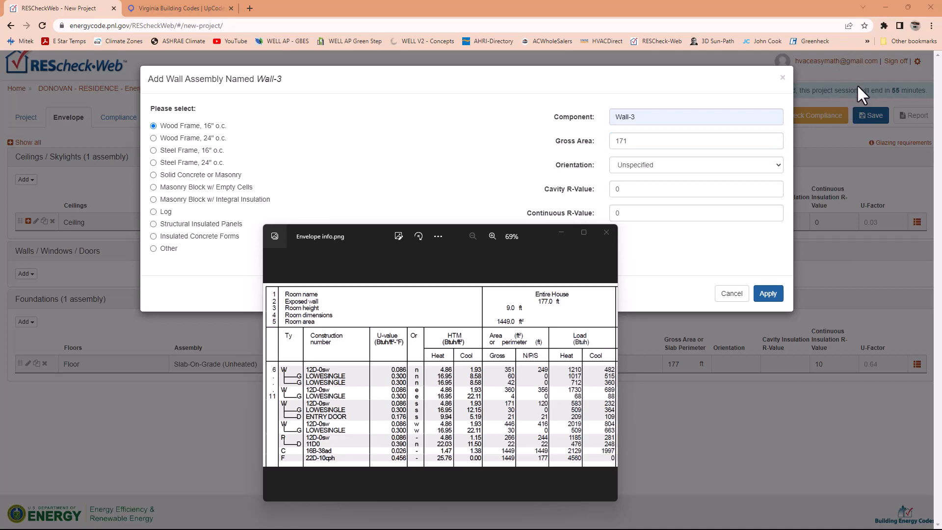
- Set Wall-3's orientation to Front side and its cavity R-value to 15, and apply the wall assembly
left_click(675, 168)
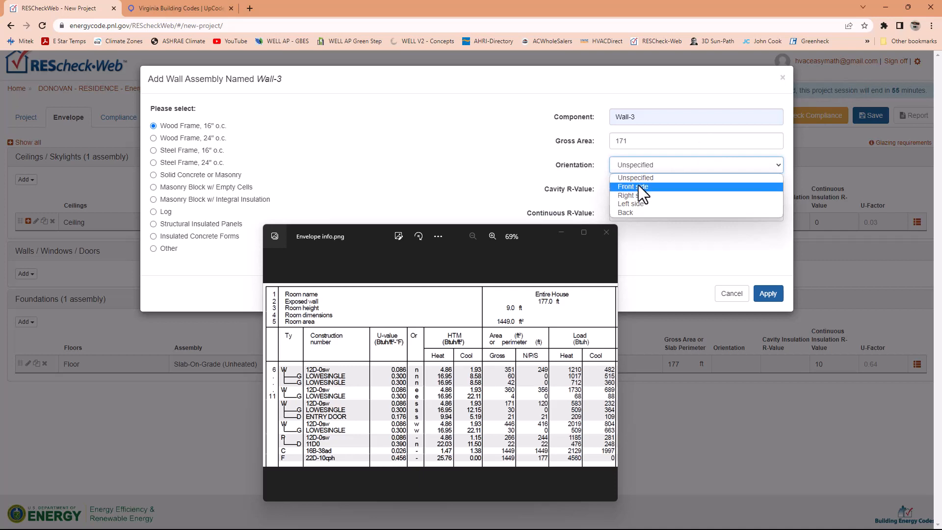
left_click(638, 186)
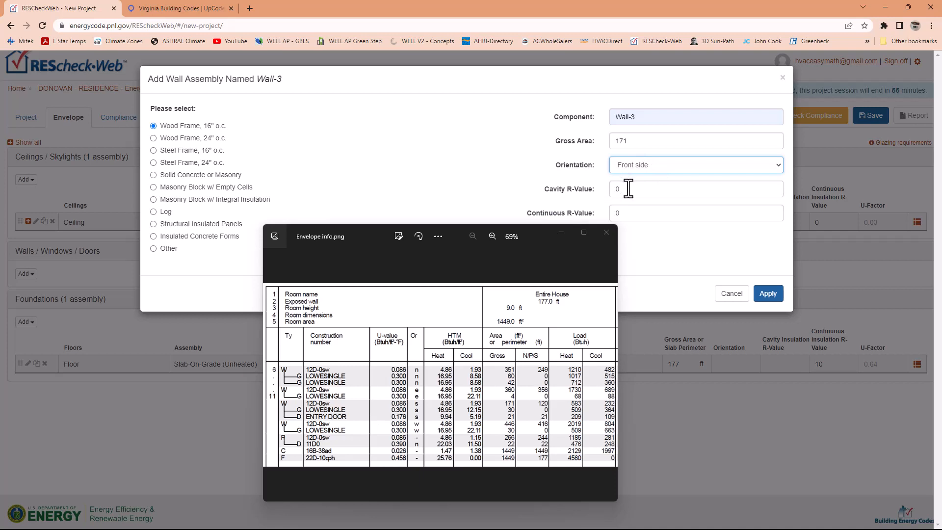
key("Tab")
type("15")
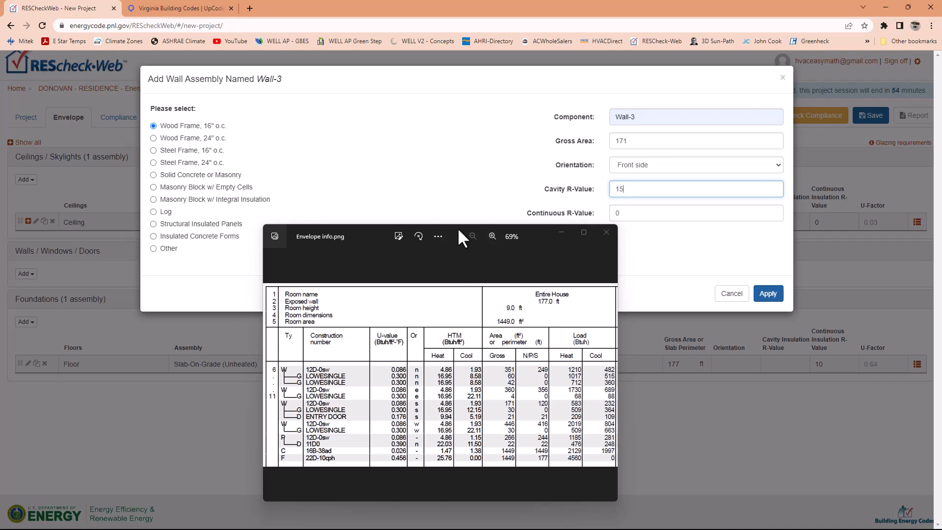
left_click_drag(457, 227, 432, 263)
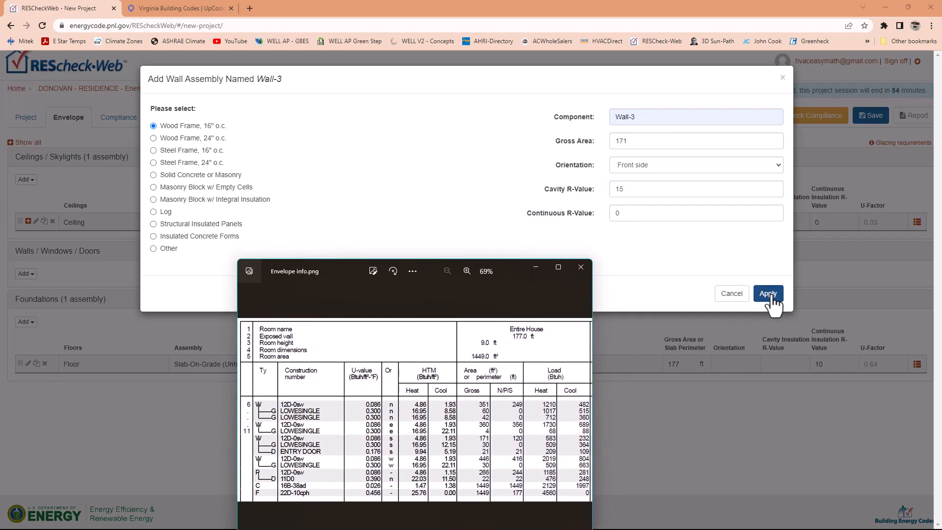
left_click(764, 294)
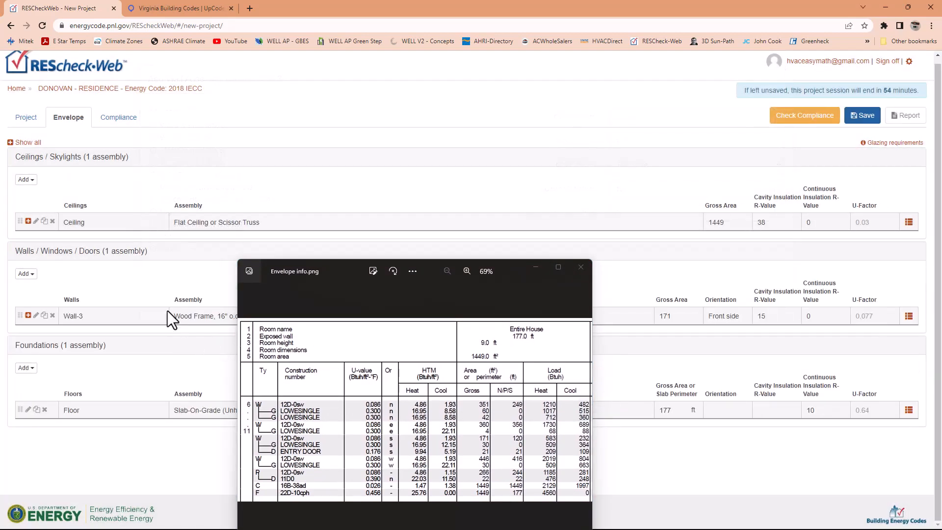
- Start a new window assembly on Wall-3 as a Vinyl Frame with Double Pane w/ Low-E glazing
left_click_drag(343, 276, 0, 246)
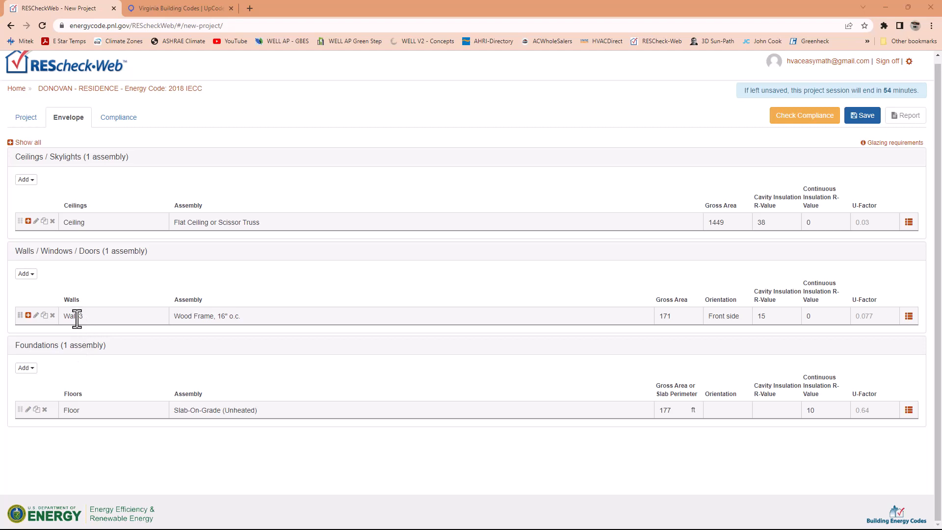
left_click(29, 274)
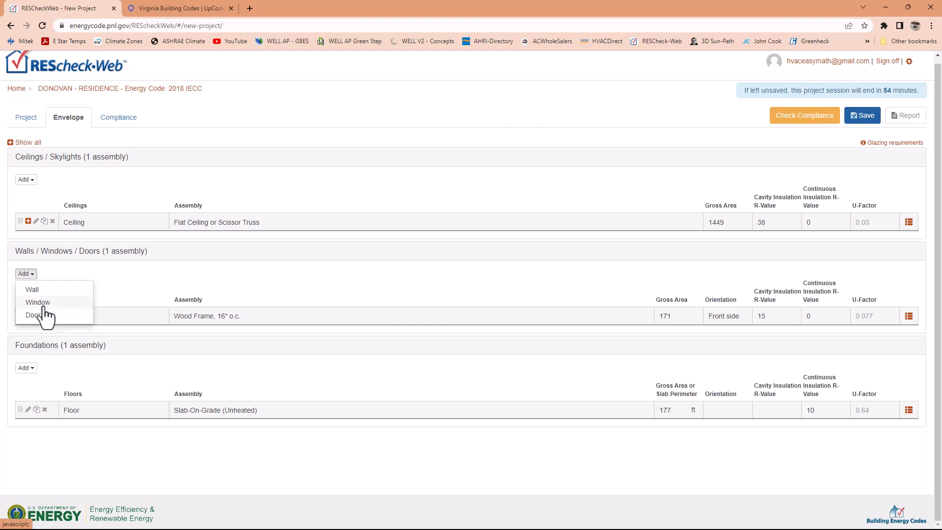
left_click(44, 303)
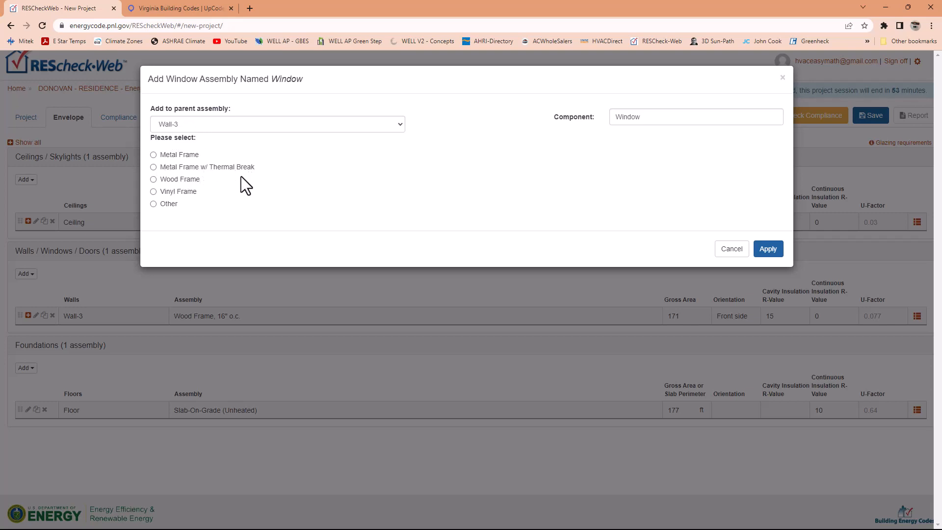
left_click(154, 191)
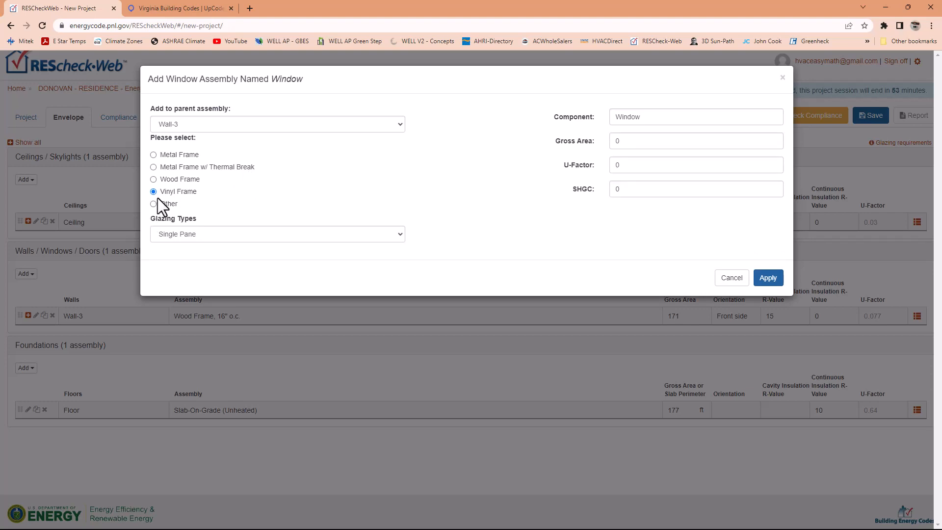
left_click(400, 240)
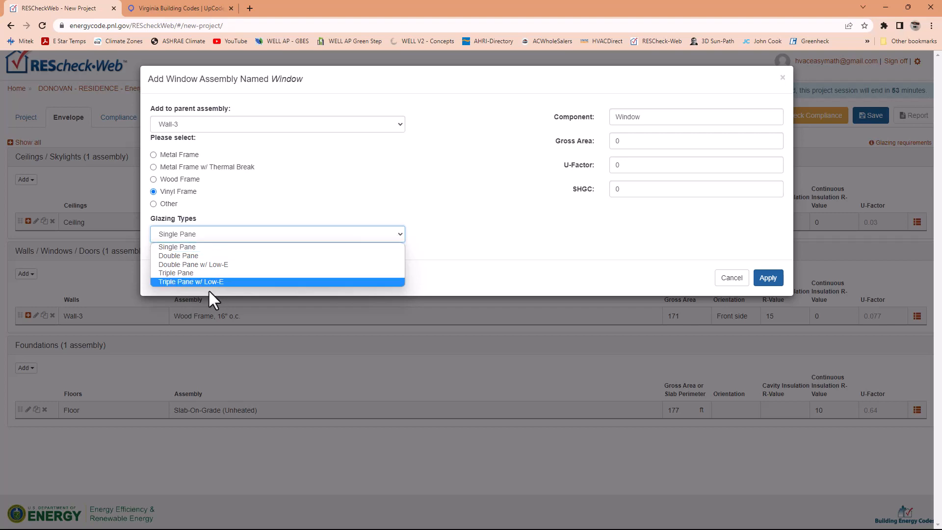
left_click(209, 266)
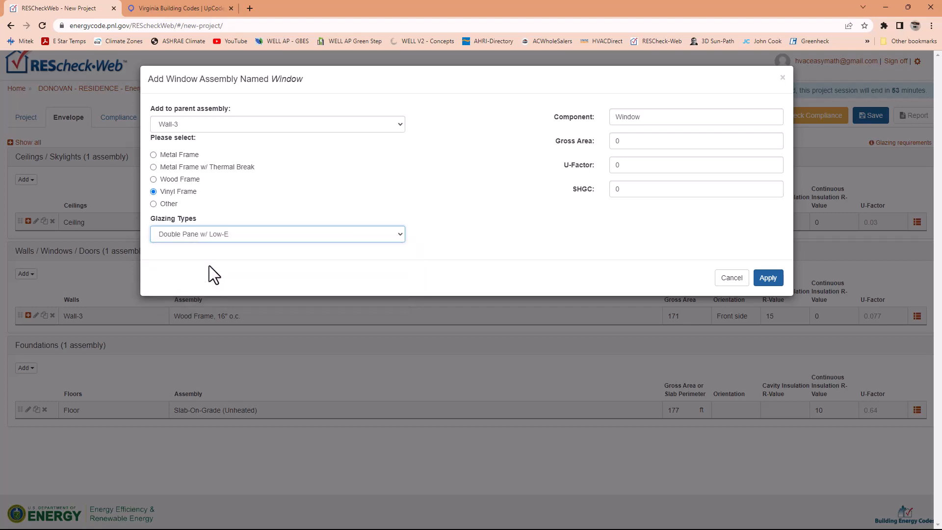
- Name the new window component Window-3-1
left_click(648, 116)
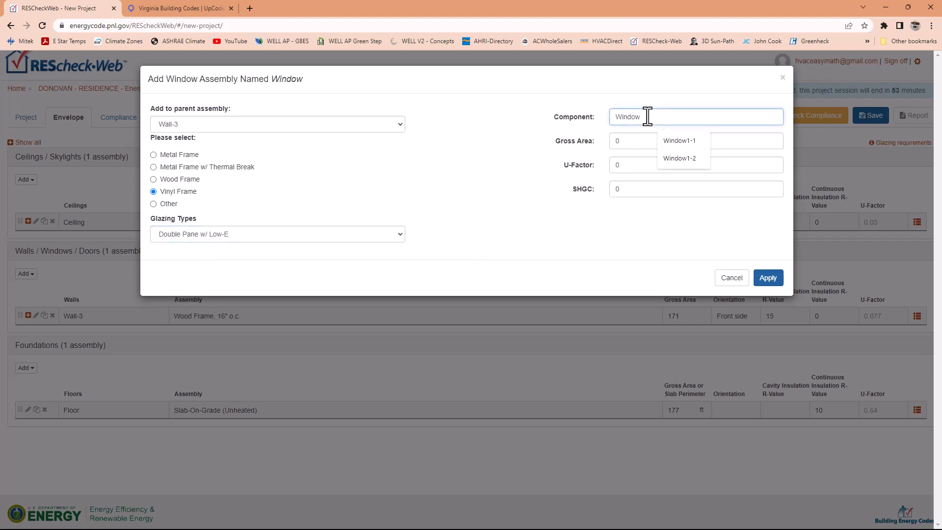
type("-")
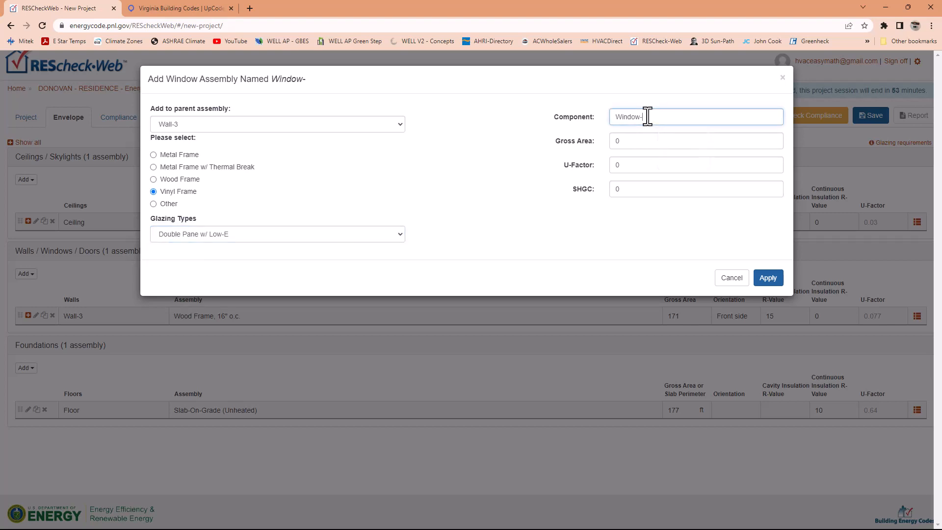
type("3")
key("BackSpace")
type("3-1")
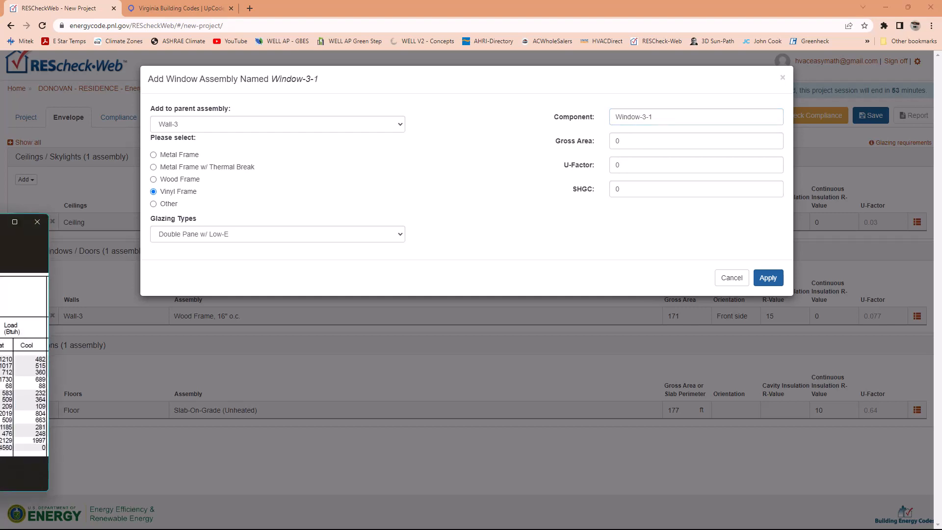
- Set Window-3-1's gross area to 30, U-factor to 0.3 and SHGC to 0.2 from the envelope sheet, and apply the window assembly
left_click_drag(0, 221, 440, 214)
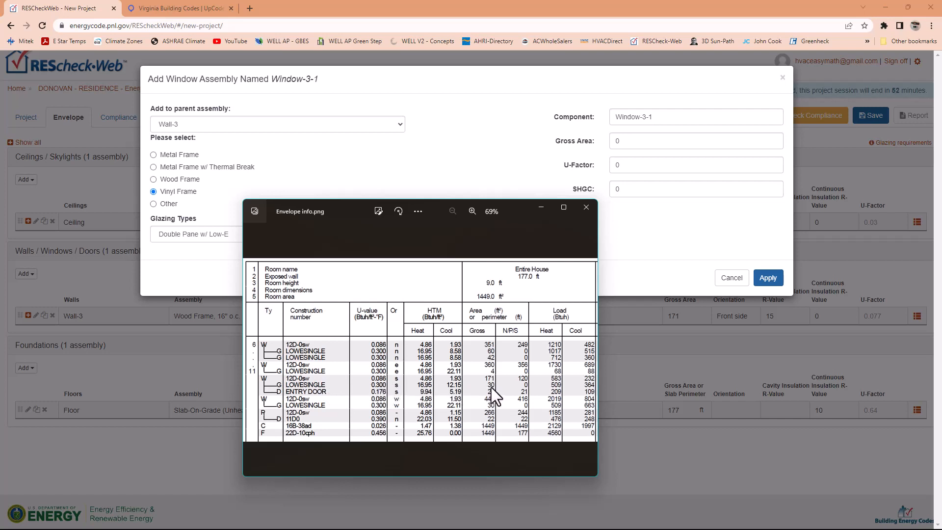
left_click(646, 140)
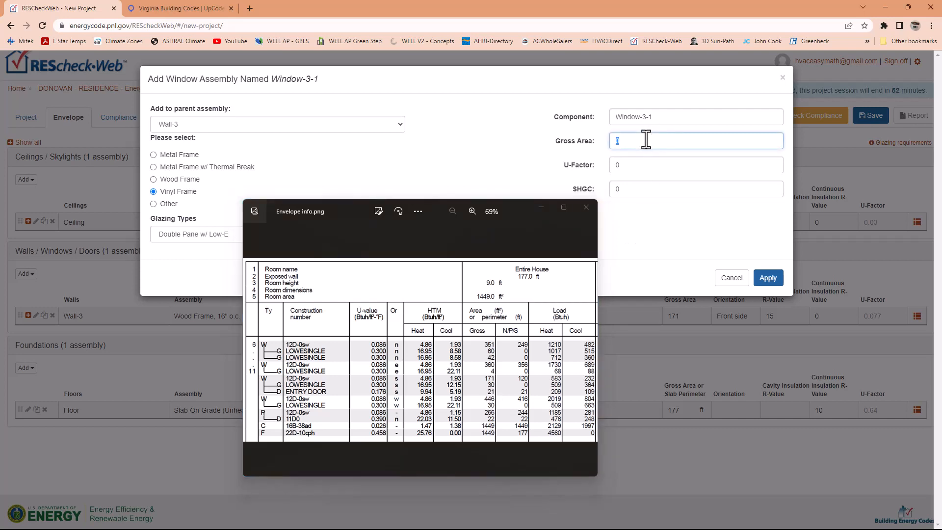
type("30")
double_click(618, 162)
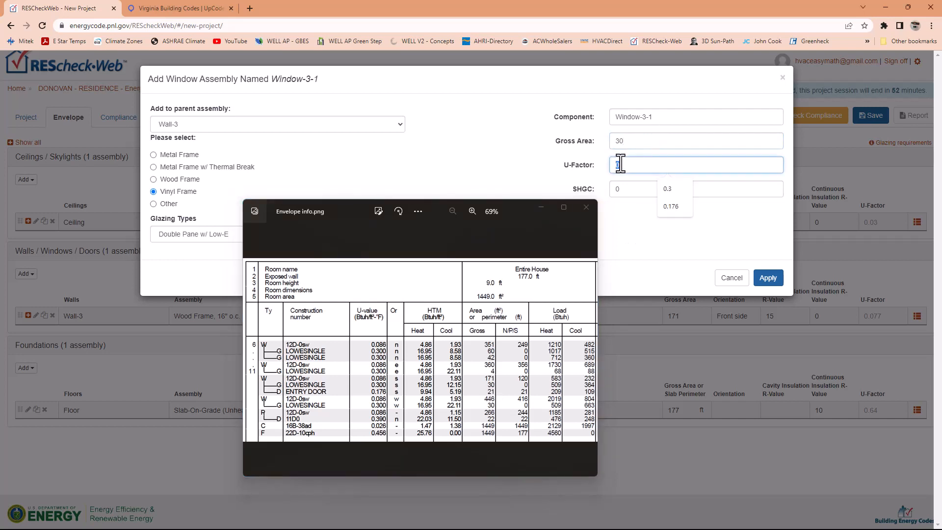
type("0.3")
left_click(622, 189)
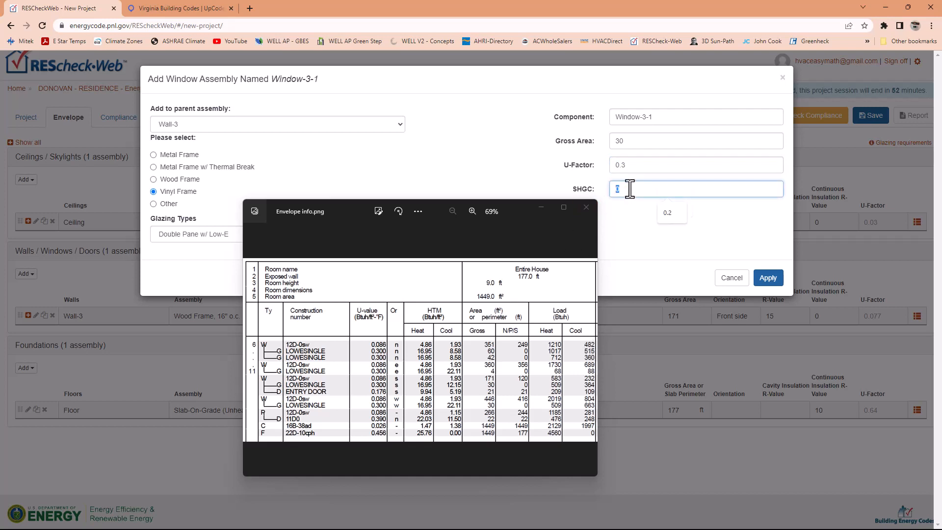
type(".2")
left_click(630, 253)
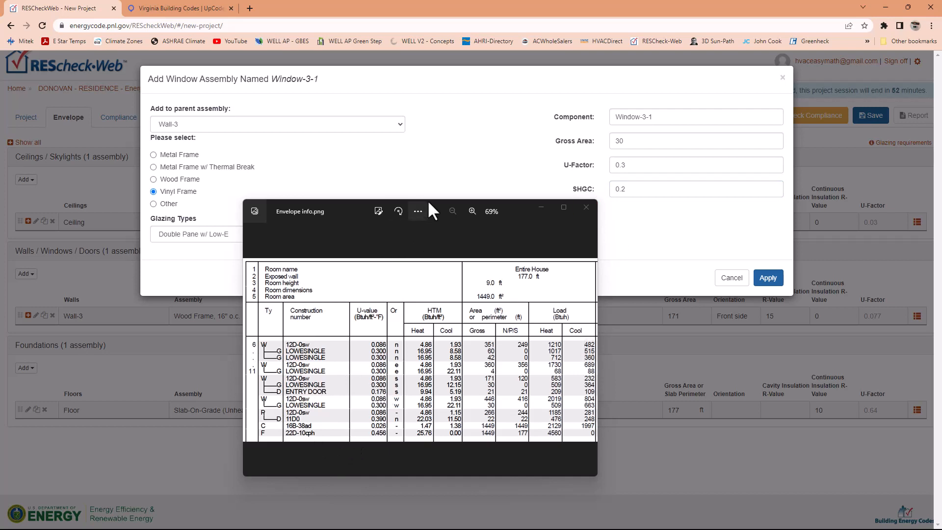
left_click_drag(434, 204, 0, 285)
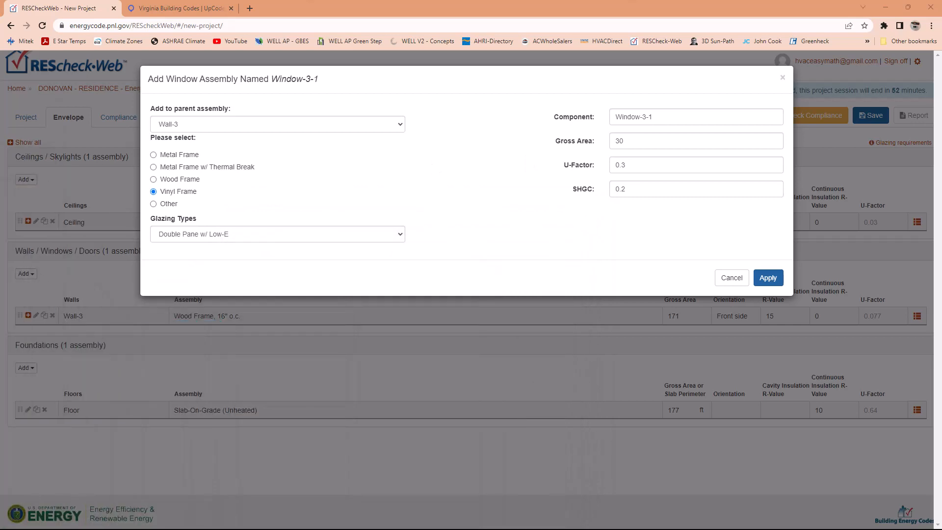
left_click(763, 280)
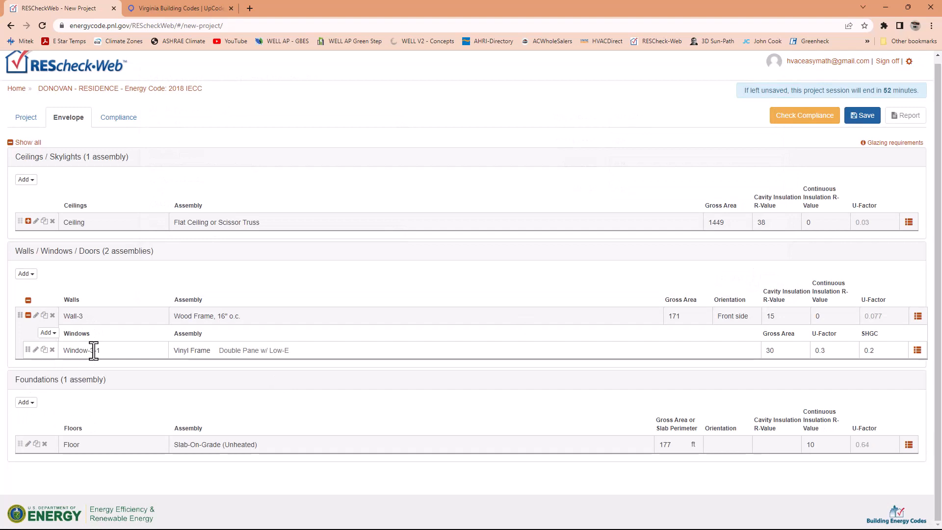
- Start a new door assembly on Wall-3 named Door-3-1 and choose Solid Door (under 50% glazing) as its type
left_click(27, 274)
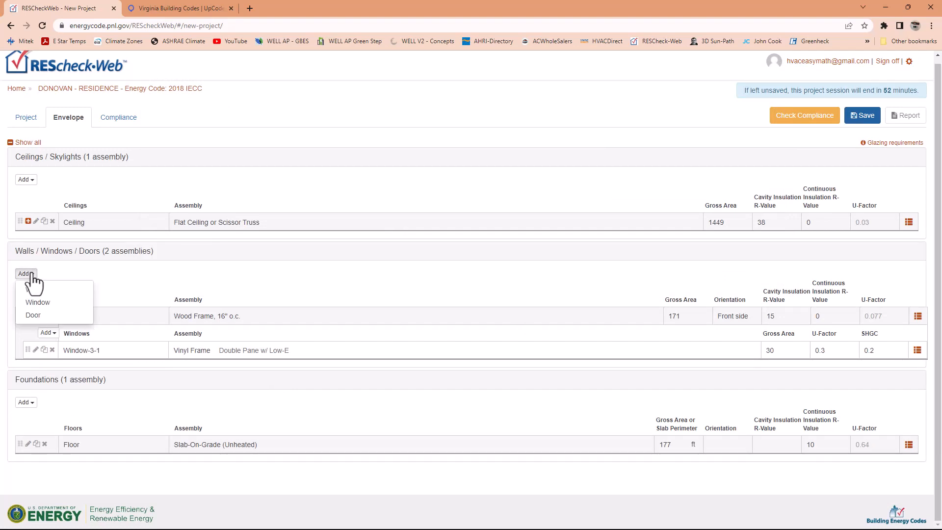
left_click(32, 315)
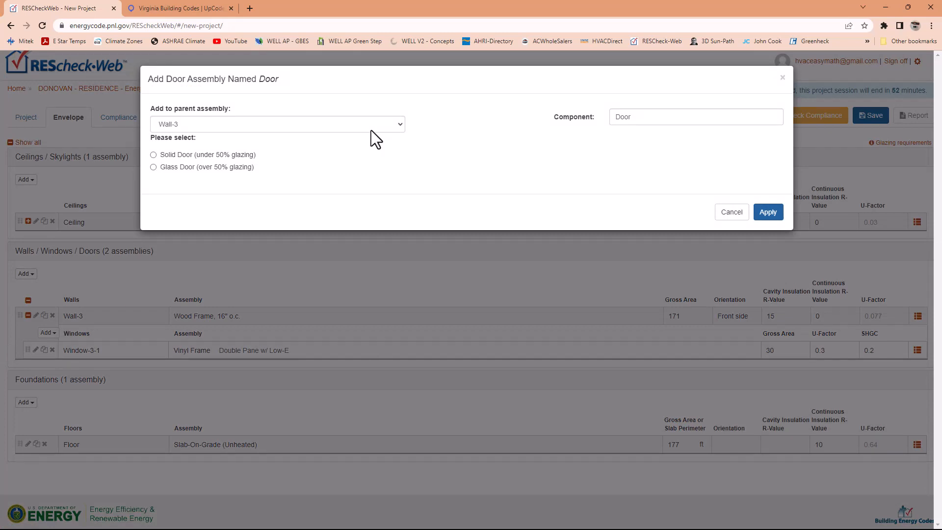
left_click(635, 116)
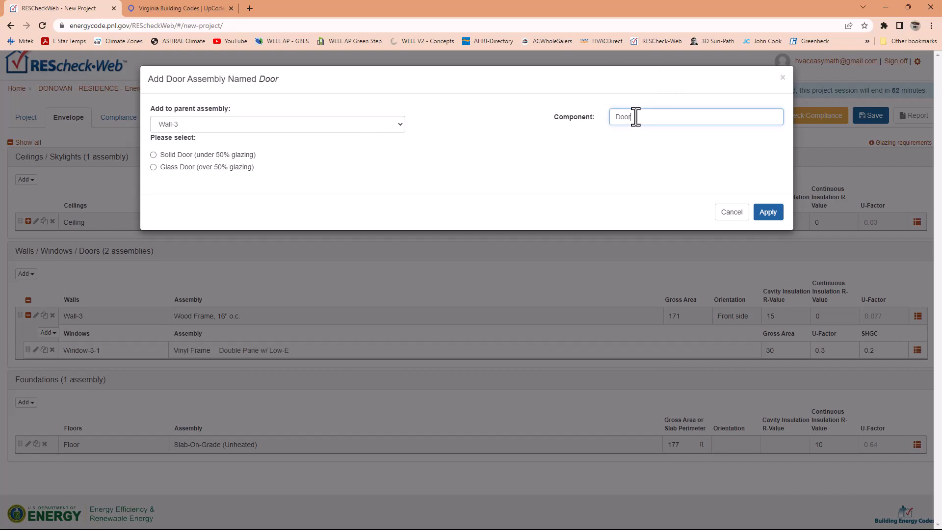
type("-3-1")
left_click(154, 155)
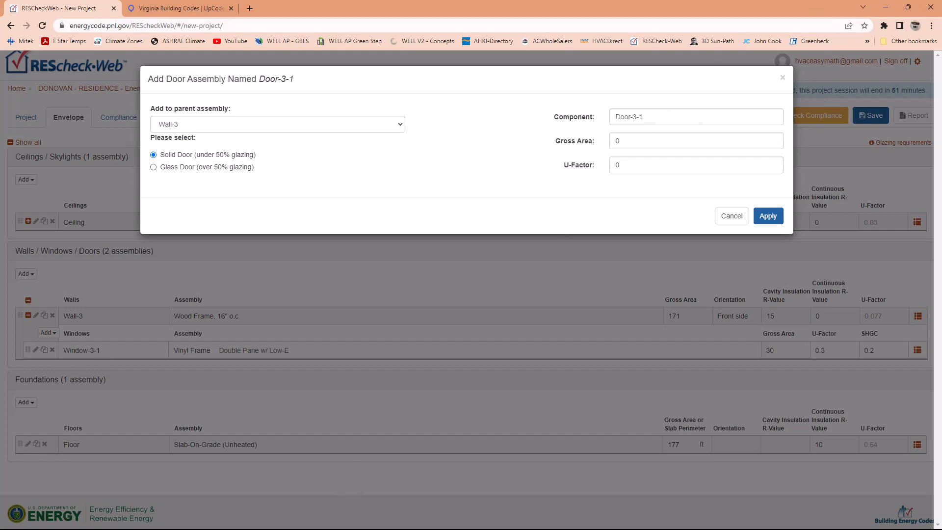
- Set Door-3-1's gross area to 21 from the envelope sheet and its U-factor to 0.167, and apply the door assembly
left_click_drag(0, 220, 424, 195)
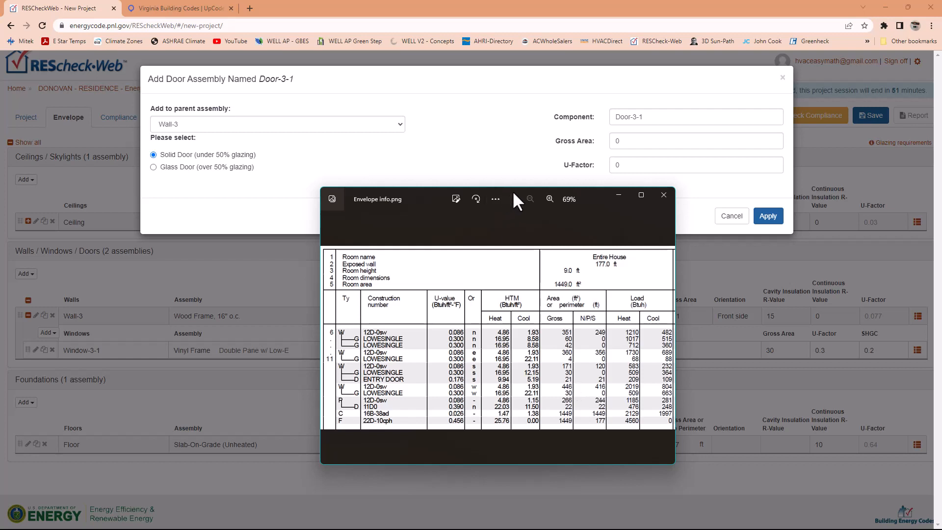
left_click_drag(512, 191, 0, 320)
left_click(632, 140)
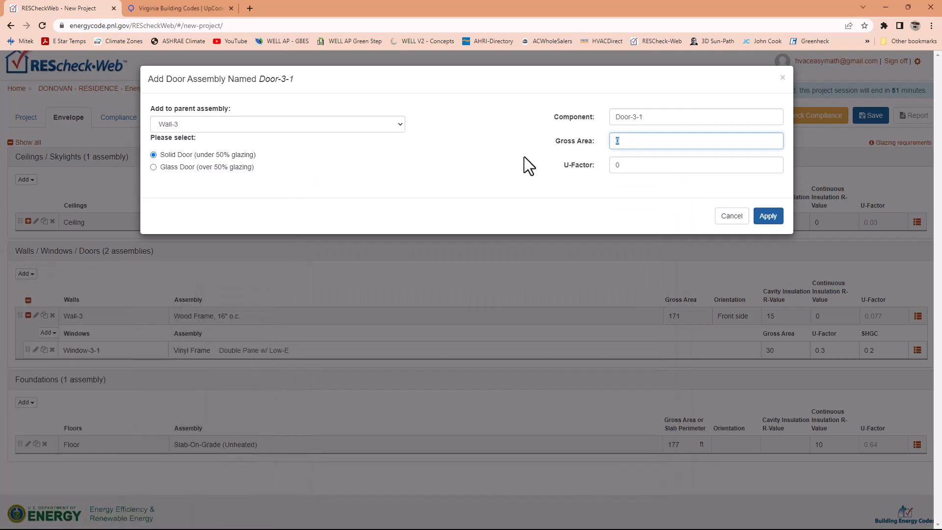
type("21")
left_click_drag(631, 165, 589, 173)
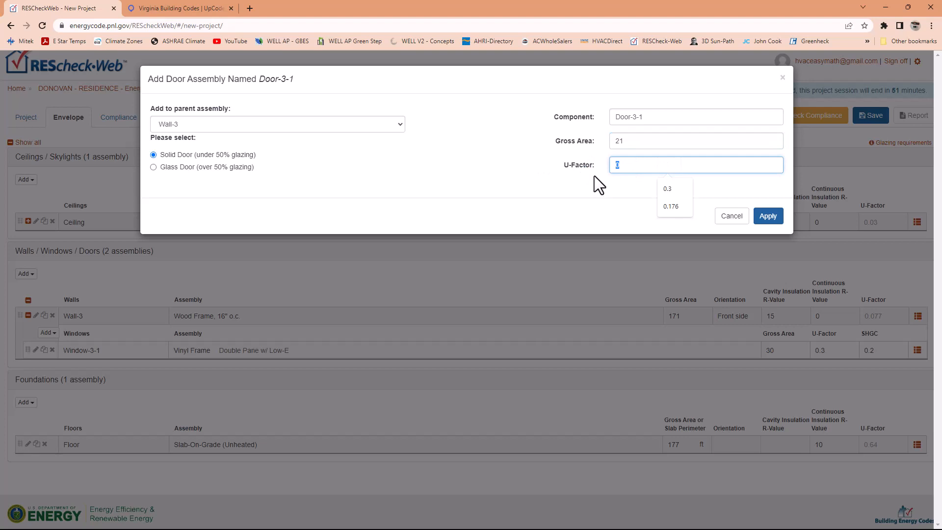
type("0.167")
left_click(767, 217)
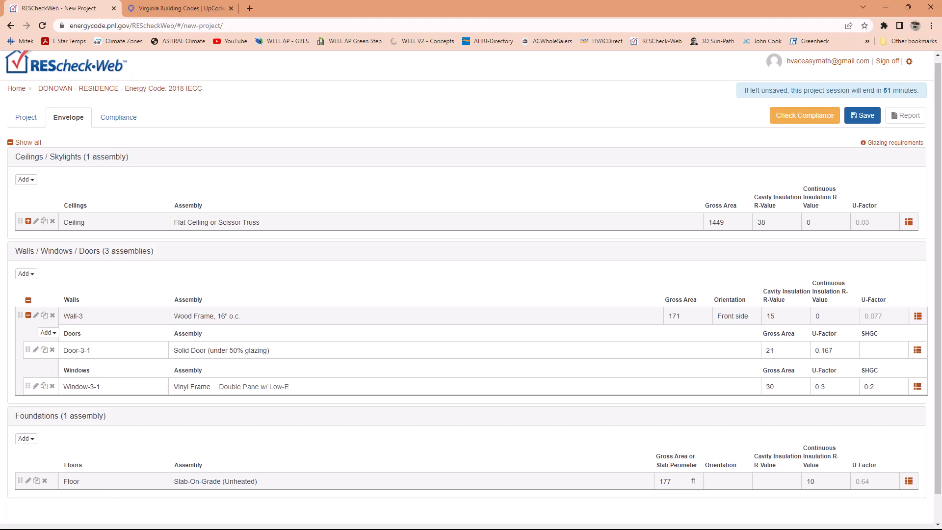
- Add a Wood Frame, 16" o.c. wall assembly named Wall-1 with gross area 351, Back orientation and cavity R-value 15
left_click_drag(0, 124, 521, 113)
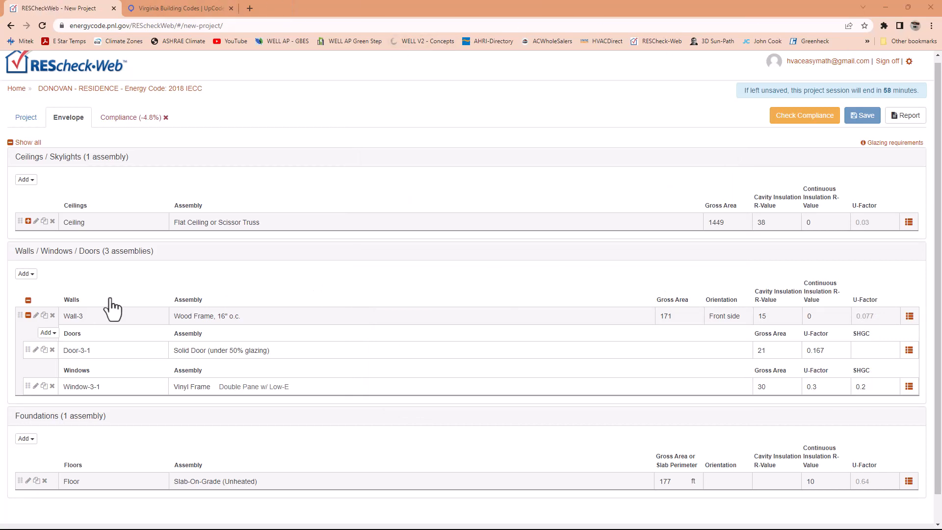
left_click(26, 273)
left_click(33, 294)
left_click(650, 140)
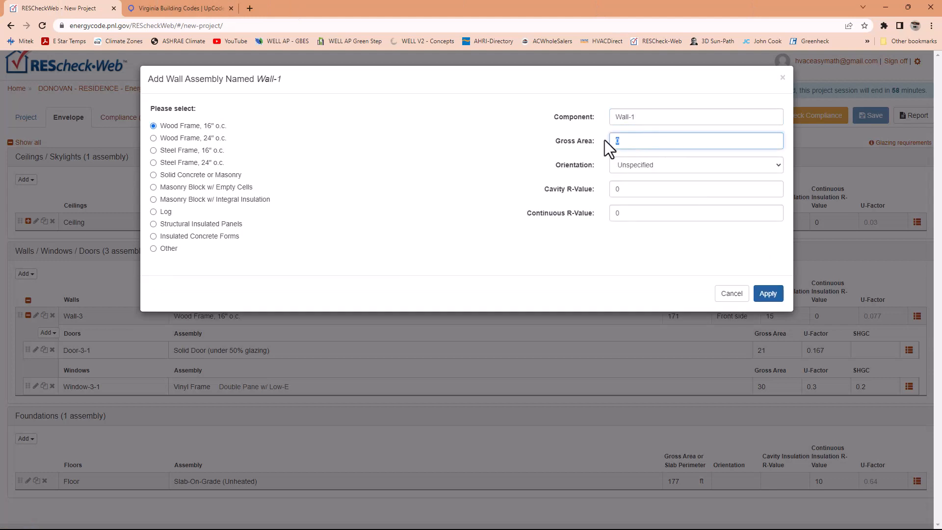
type("351")
left_click(655, 169)
left_click(655, 169)
left_click(656, 169)
left_click(647, 196)
left_click_drag(623, 189, 608, 189)
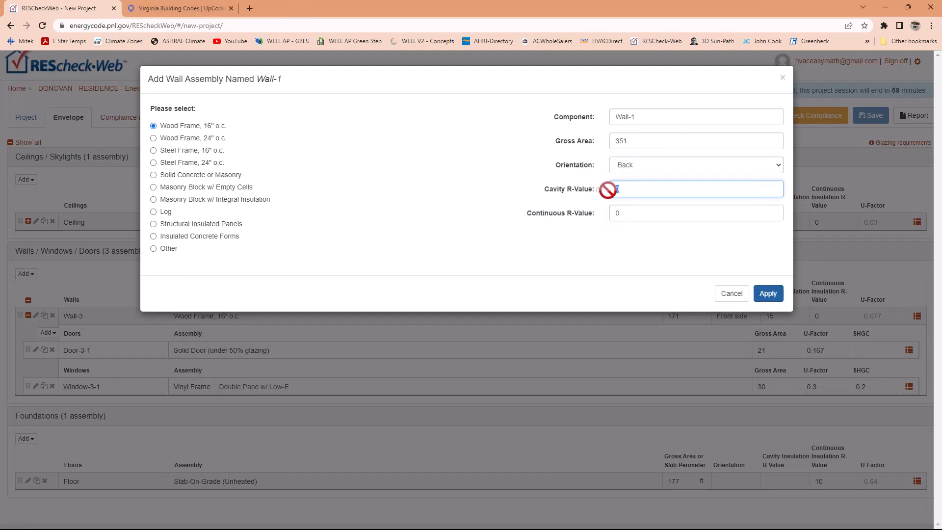
type("15")
left_click(768, 294)
- Start a new window assembly on Wall-1 as a Vinyl Frame with Double Pane w/ Low-E glazing
left_click(27, 274)
left_click(31, 301)
left_click(191, 124)
left_click(187, 147)
left_click(155, 192)
left_click(314, 235)
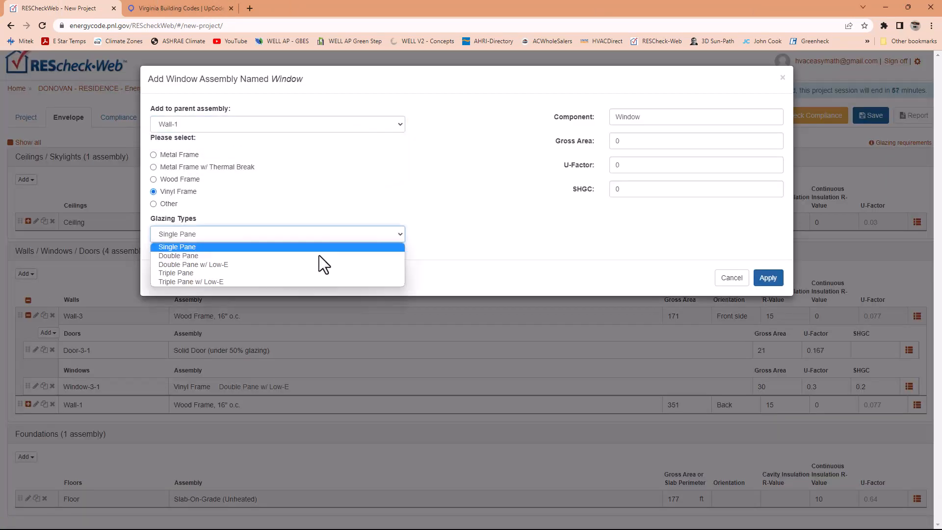
left_click(318, 264)
- Name the window Window-1-1, set gross area 60, U-factor 0.3 and SHGC 0.2, and apply the assembly
left_click(651, 117)
type("-1-1")
mouse_move(623, 141)
left_mouse_down()
mouse_move(591, 141)
mouse_move(602, 167)
left_mouse_up()
type("600.3")
left_click_drag(624, 190, 603, 191)
type("0.2")
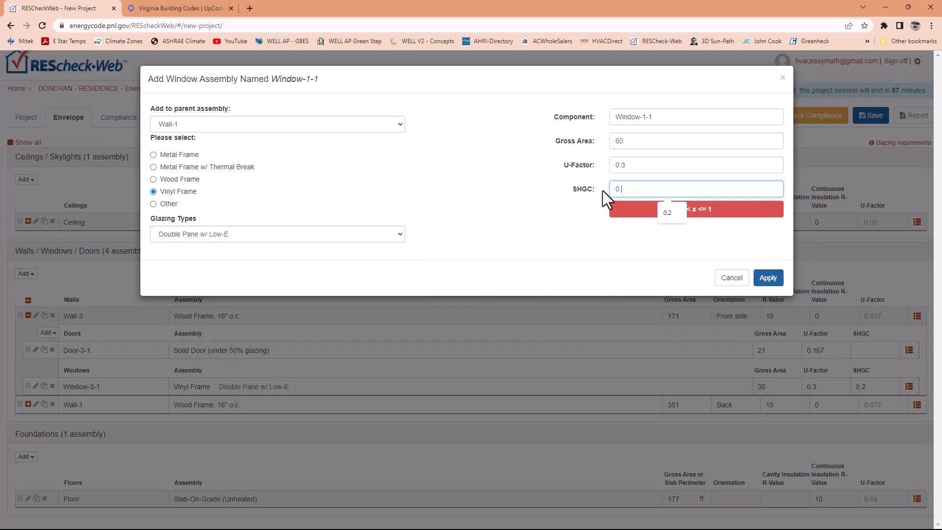
left_click(768, 278)
- Add a second Vinyl Frame, Double Pane w/ Low-E window to Wall-1 named Window-1-2 with gross area 42, U-factor 0.3 and SHGC 0.2
scroll(90, 421, "down", 1)
left_click(27, 225)
left_click(31, 252)
left_click(188, 235)
left_click(197, 264)
left_click(648, 118)
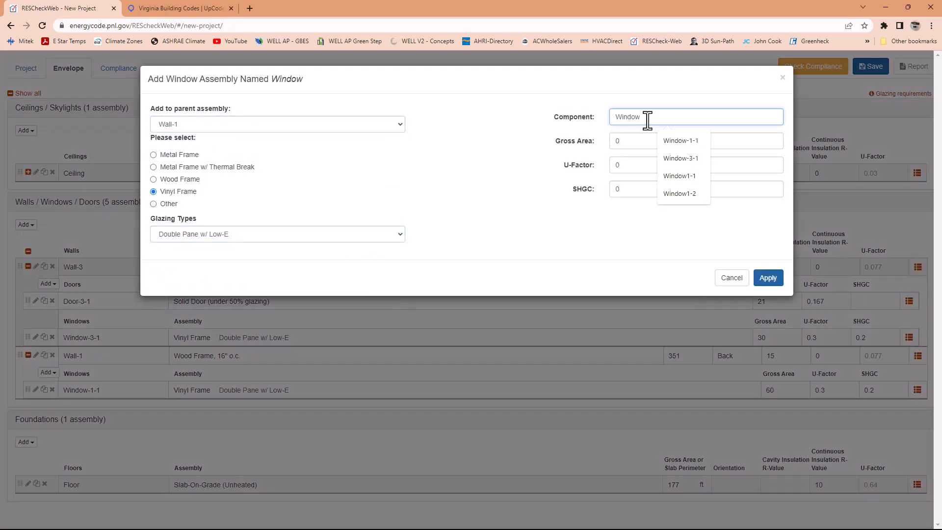
type("-1-2")
left_click_drag(623, 141, 593, 146)
type("42")
left_click(768, 278)
- Add a Wood Frame, 16" o.c. wall named Wall-2 with gross area 360, Right side orientation and cavity R-value 15
left_click(27, 225)
left_click(26, 242)
left_click(189, 127)
type("360")
left_click(630, 166)
left_click(631, 196)
left_click_drag(624, 191, 620, 193)
type("15")
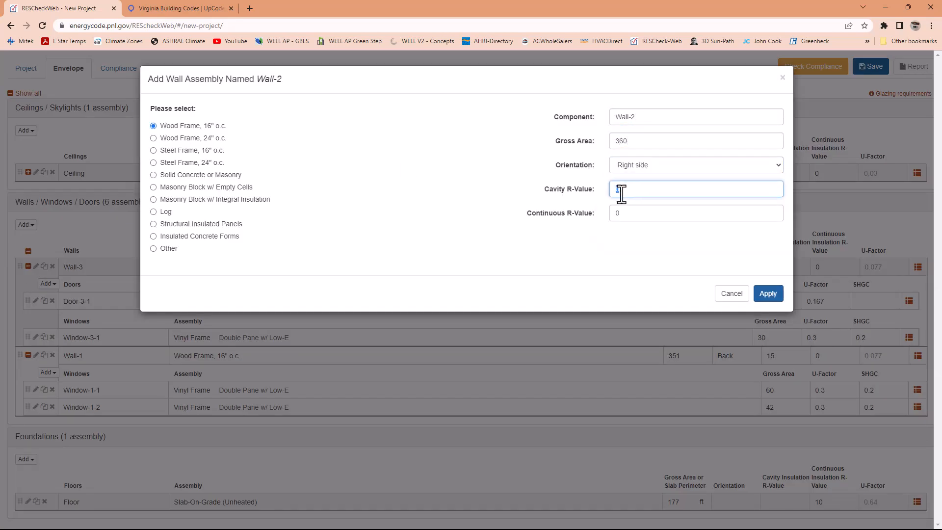
key("Return")
- Add Vinyl Frame, Double Pane w/ Low-E window Window-2-1 to Wall-2 with gross area 4, U-factor 0.3 and SHGC 0.2
left_click(26, 225)
left_click(29, 252)
left_click(153, 192)
left_click(656, 117)
type("-2-1")
mouse_move(623, 141)
left_mouse_down()
mouse_move(593, 144)
mouse_move(594, 193)
left_mouse_up()
type("40.30.2")
left_click(769, 278)
- Add a Wood Frame, 16" o.c. wall named Wall-4 with gross area 446, Left side orientation and cavity R-value 15
left_click(27, 225)
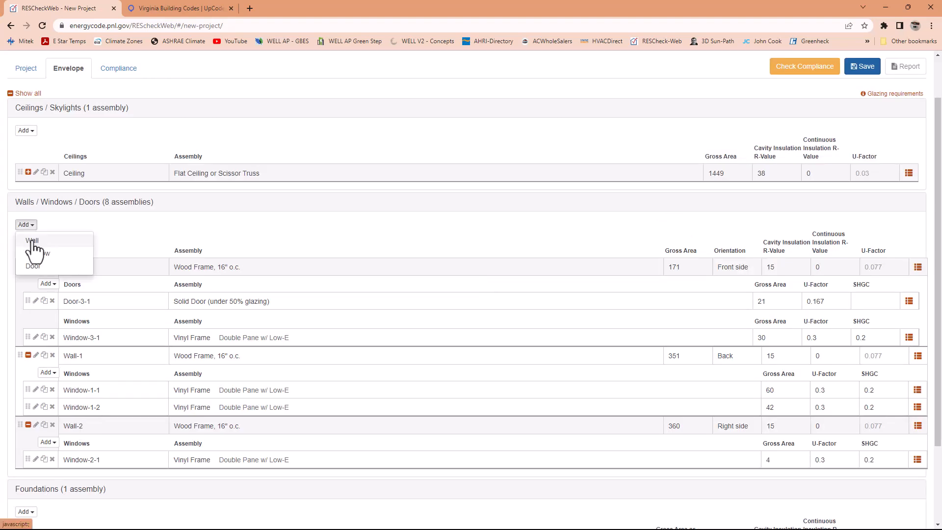
left_click(30, 242)
left_click(189, 127)
left_click_drag(623, 142, 560, 149)
type("446")
left_click(643, 167)
left_click(630, 203)
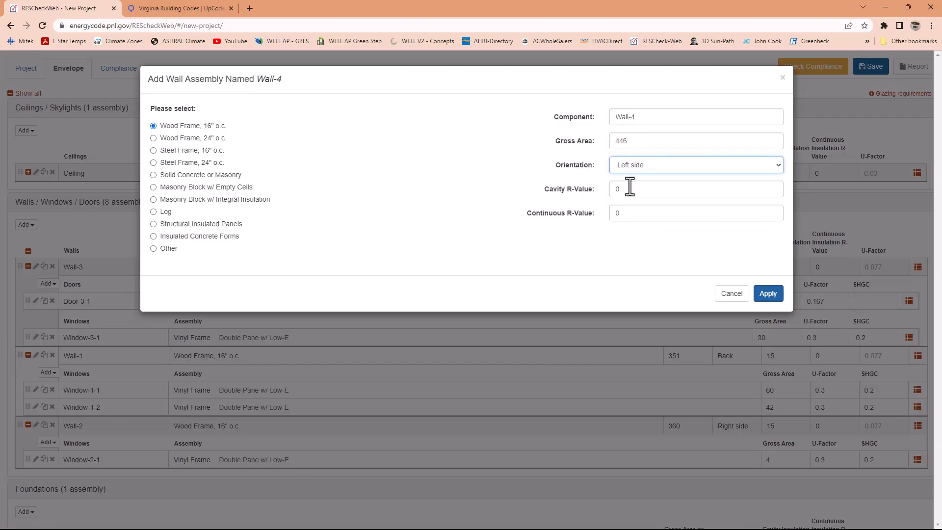
left_click(637, 189)
type("15")
key("Return")
- Add Vinyl Frame, Double Pane w/ Low-E window Window-4-1 to Wall-4 with gross area 30, U-factor 0.3 and SHGC 0.2
left_click(27, 225)
left_click(28, 253)
left_click(154, 192)
left_click(643, 118)
type("-4-1")
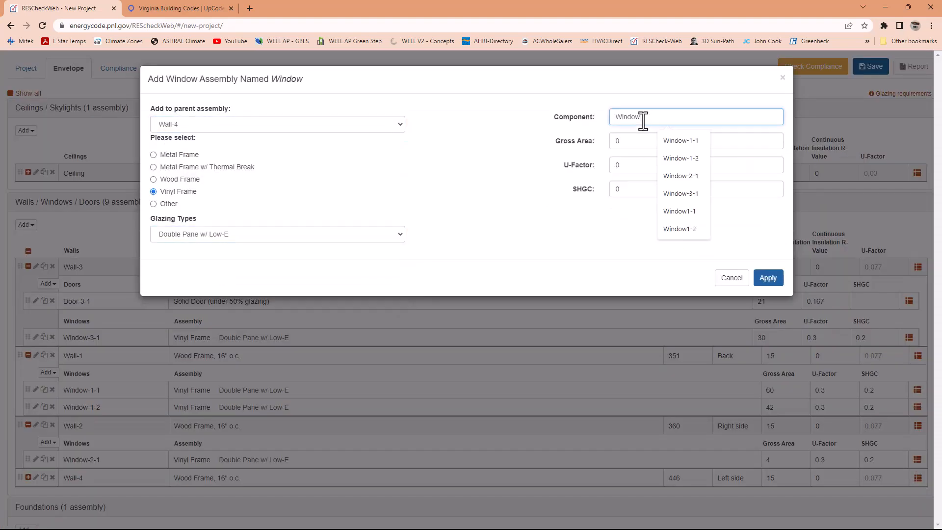
mouse_move(624, 142)
left_mouse_down()
mouse_move(602, 143)
mouse_move(595, 193)
left_mouse_up()
type("300.3")
- Add a Wood Frame, 16" o.c. wall named Wall-5 with gross area 266, Front side orientation and cavity R-value 15
scroll(289, 380, "up", 5)
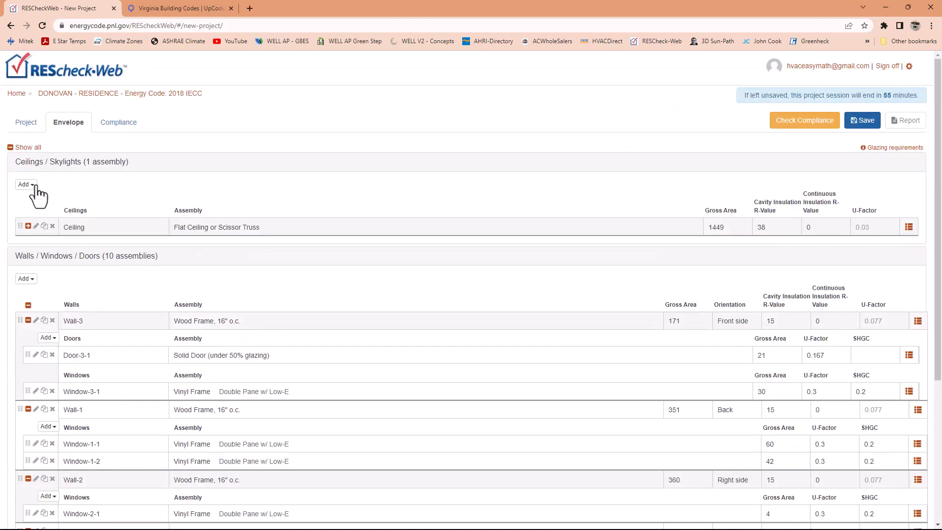
left_click(27, 279)
left_click(30, 295)
left_click(158, 126)
type("-5")
left_click_drag(623, 141, 579, 144)
type("266")
left_click(639, 167)
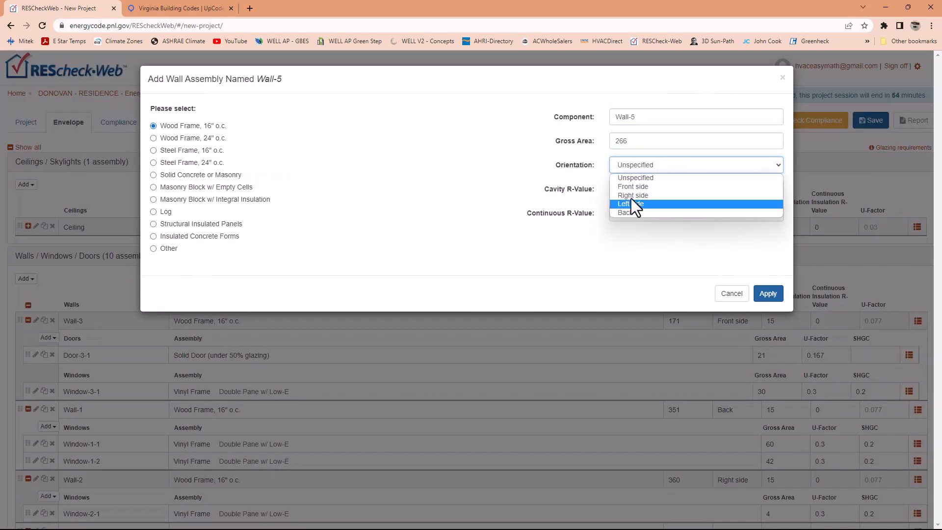
left_click(633, 187)
left_click_drag(623, 190, 555, 194)
type("15")
left_click(767, 294)
- Add a Solid Door (under 50% glazing) to Wall-5 with gross area 22 and U-factor 0.167
scroll(193, 379, "down", 3)
left_click(32, 131)
left_click(31, 174)
left_click(211, 125)
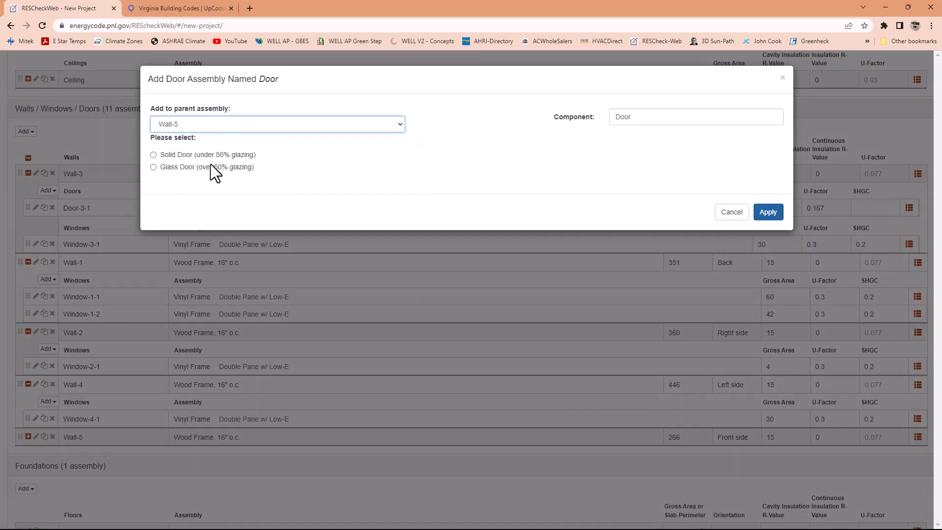
left_click(153, 155)
left_click_drag(623, 141, 576, 146)
type("22")
left_click_drag(623, 165, 572, 165)
type("0.167")
left_click(768, 236)
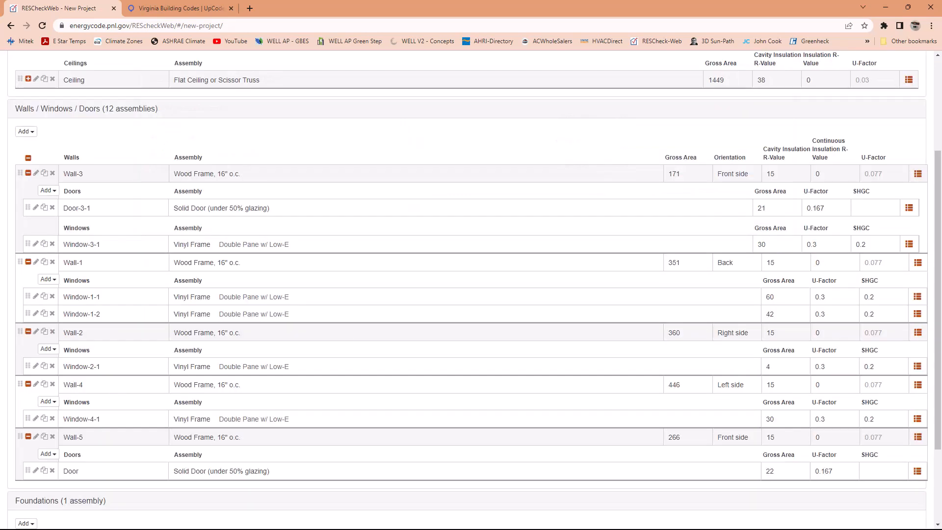
- Save the project and open its compliance results
scroll(687, 221, "up", 3)
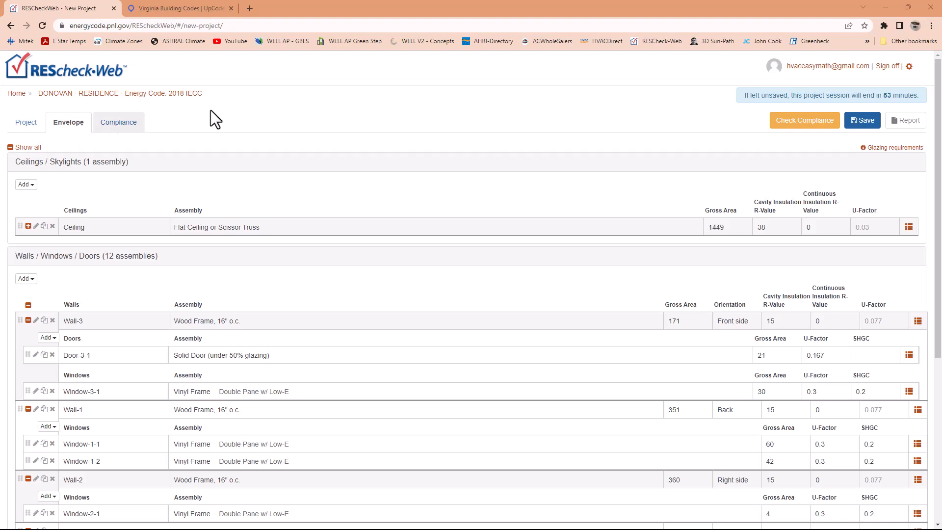
left_click(865, 121)
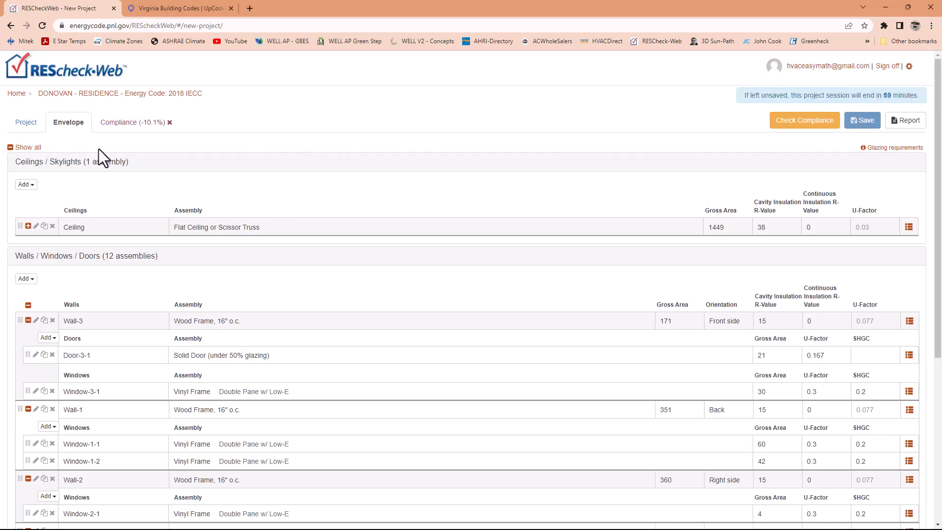
left_click(128, 127)
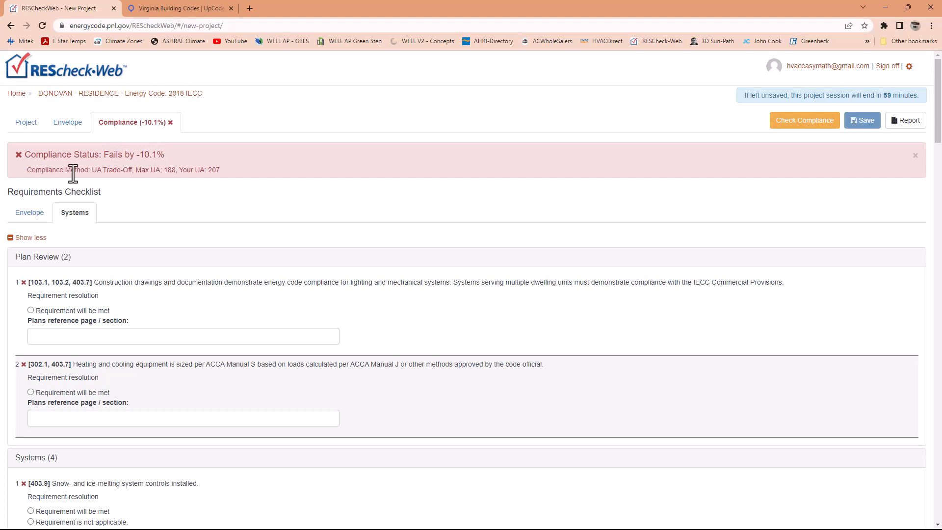
- Examine the maximum and project UA values in the compliance status and read through the Systems requirements checklist
double_click(170, 172)
left_click_drag(220, 171, 209, 171)
scroll(127, 273, "down", 1)
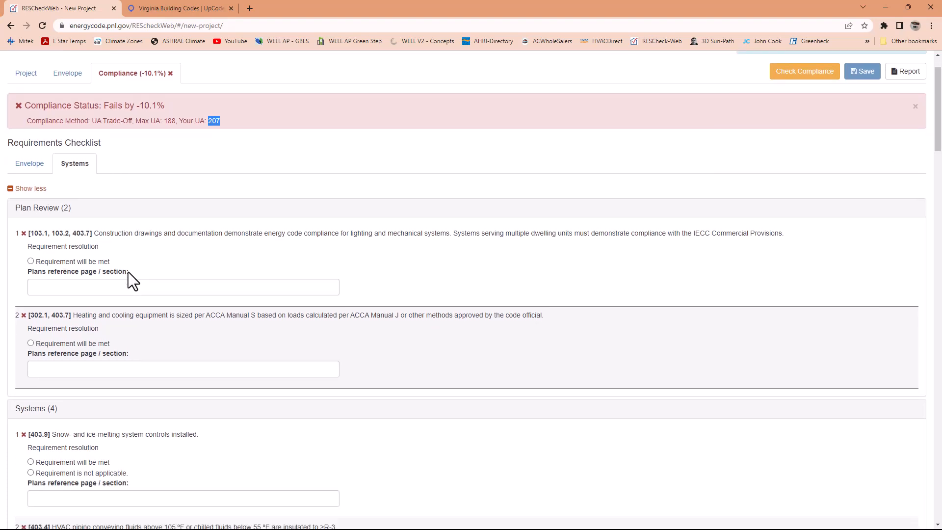
scroll(128, 272, "down", 1)
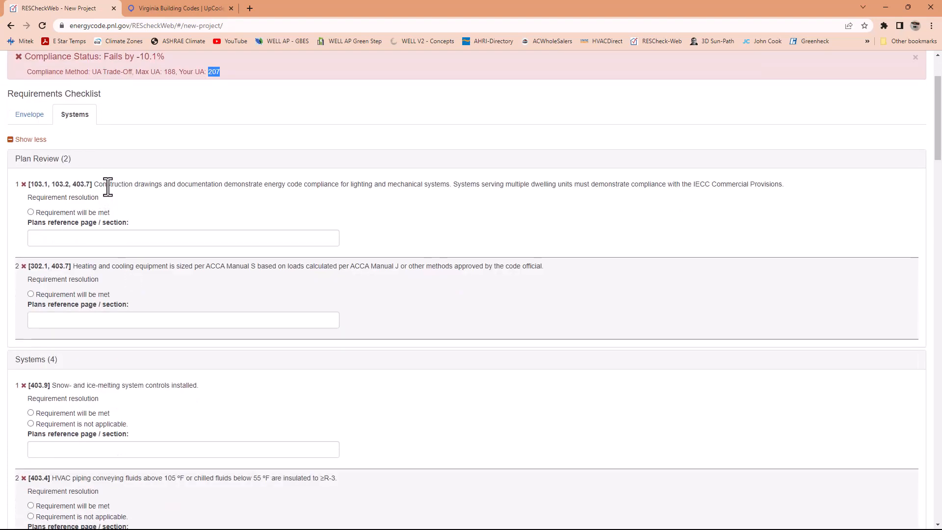
left_click_drag(106, 185, 123, 231)
scroll(102, 273, "down", 1)
scroll(102, 273, "down", 1)
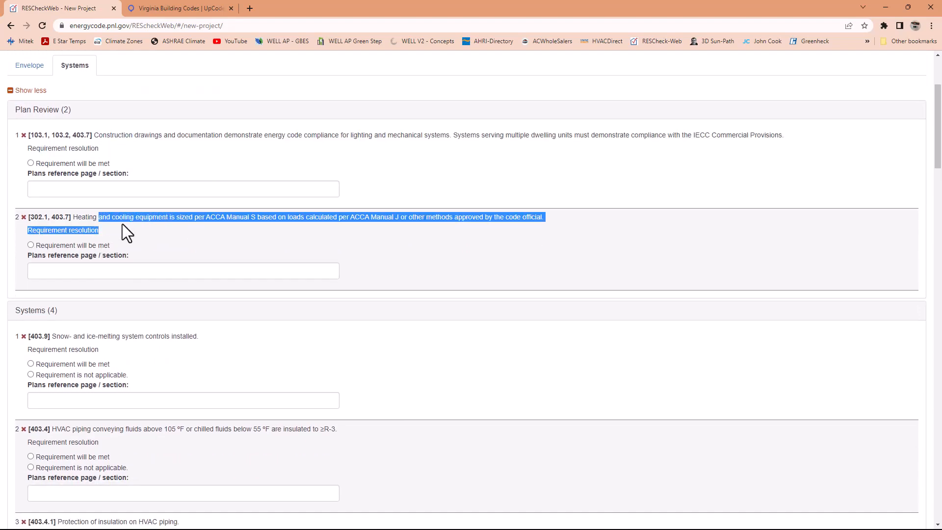
scroll(91, 259, "down", 16)
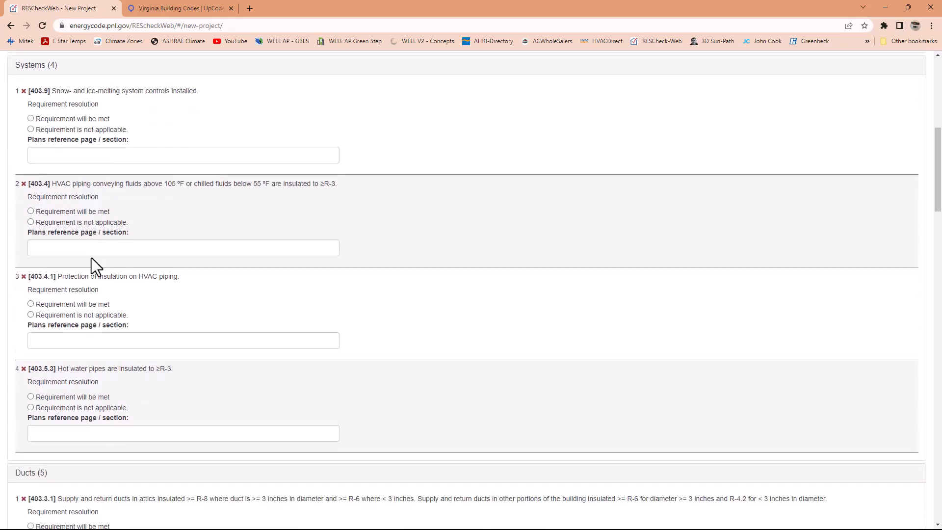
scroll(94, 255, "down", 20)
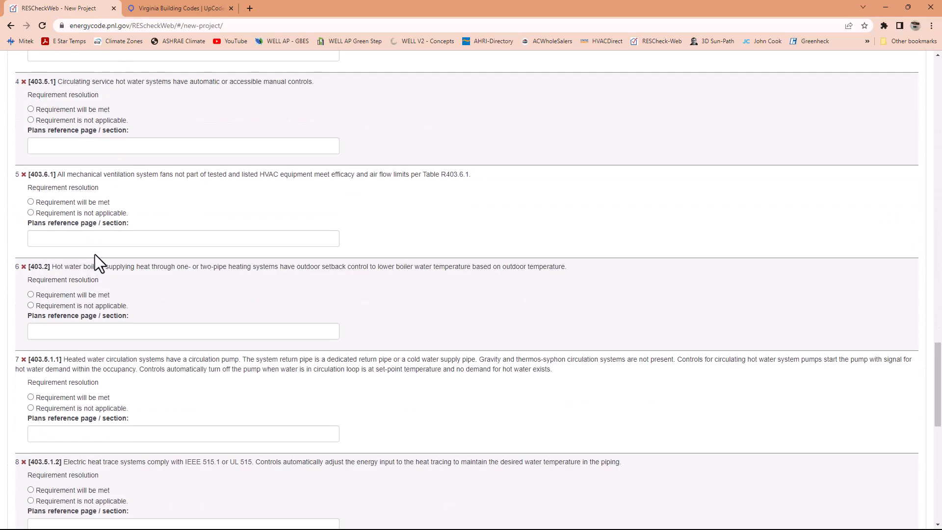
scroll(95, 251, "up", 20)
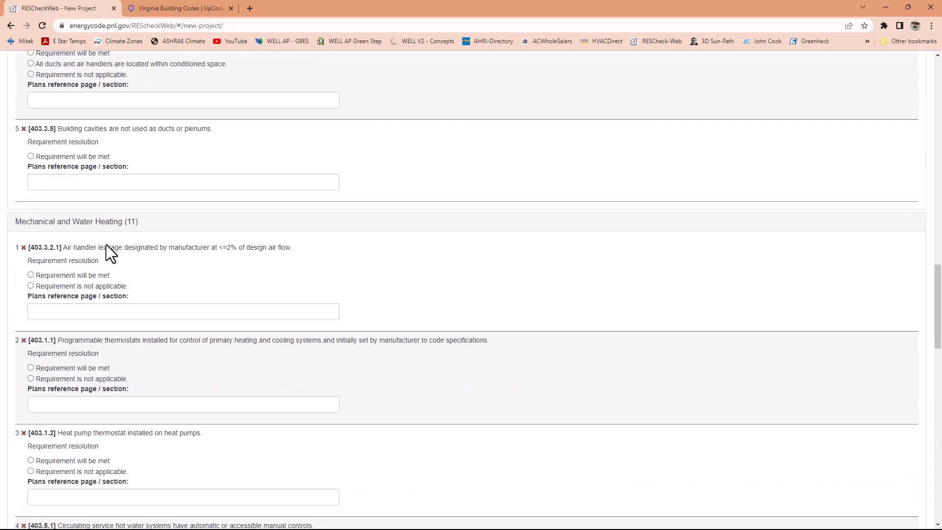
scroll(109, 242, "up", 2)
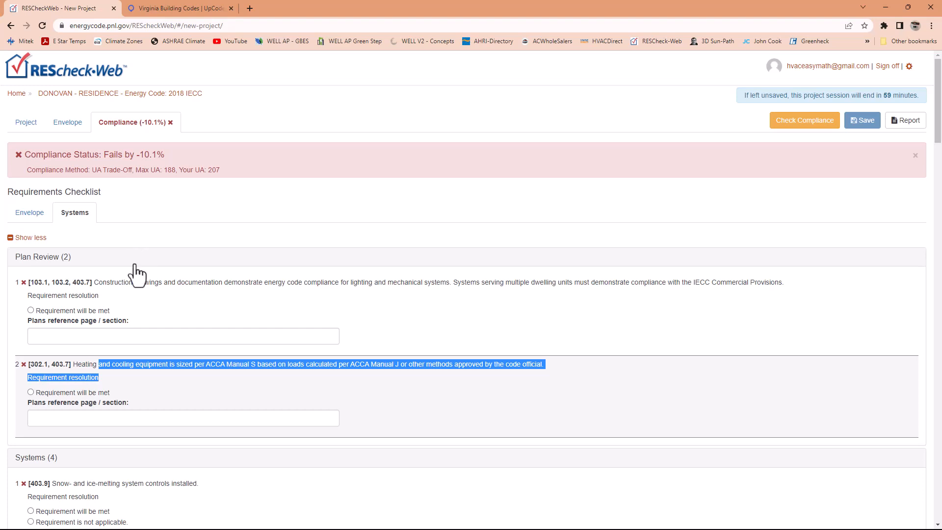
- Return to the envelope list and review the ceiling, wall, window, door and floor assemblies
left_click(63, 126)
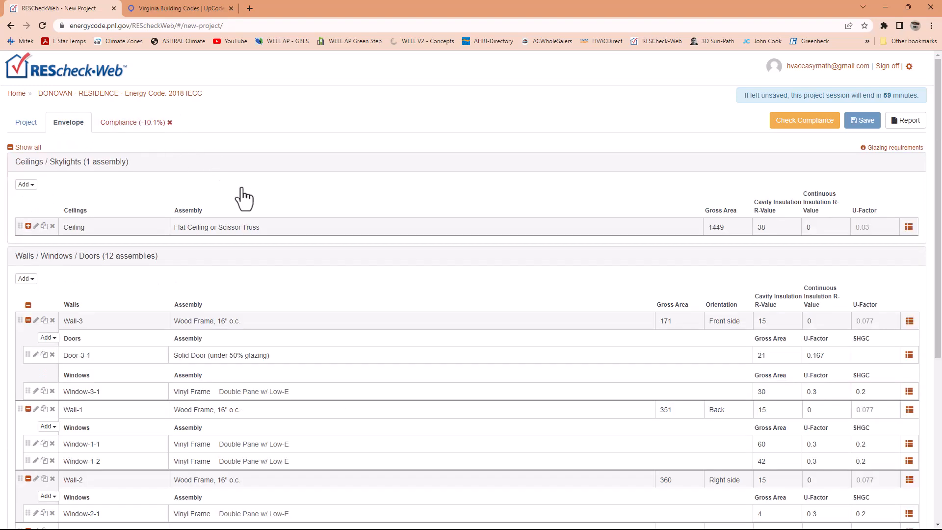
scroll(540, 354, "down", 4)
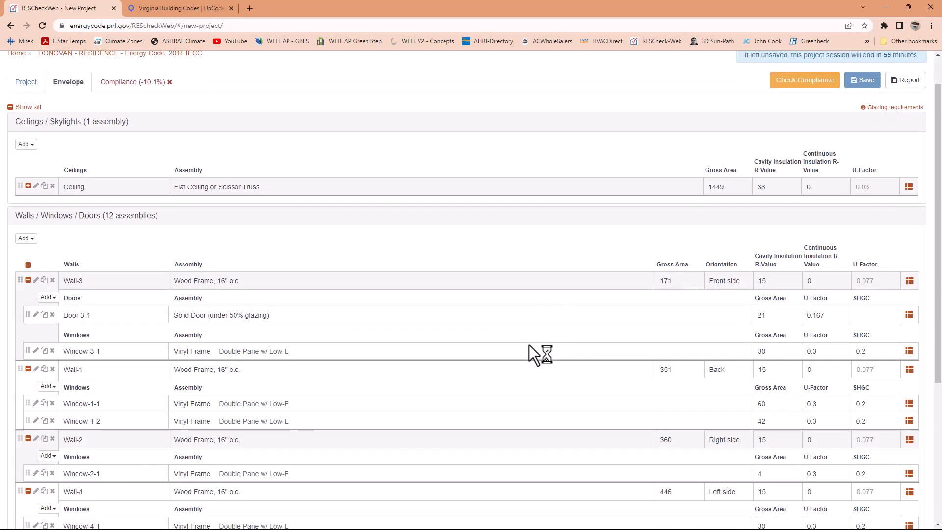
scroll(81, 393, "up", 2)
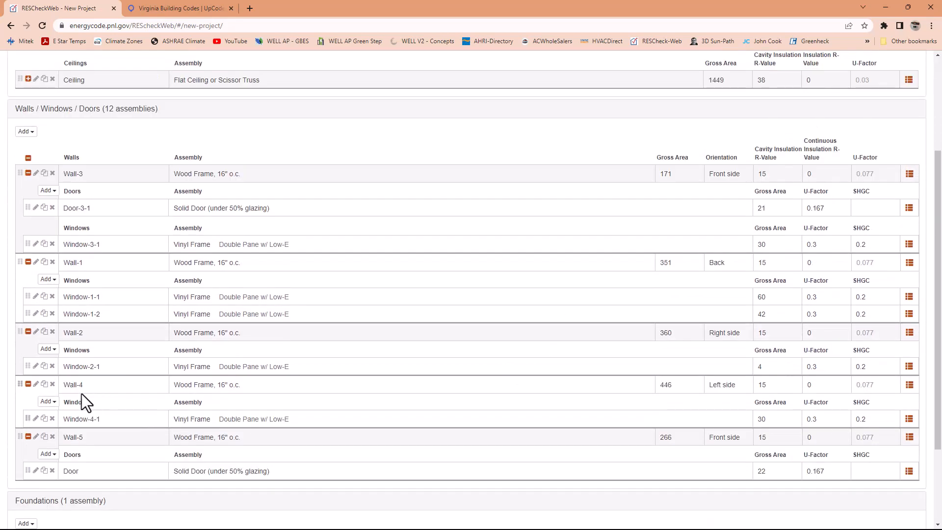
scroll(81, 393, "down", 3)
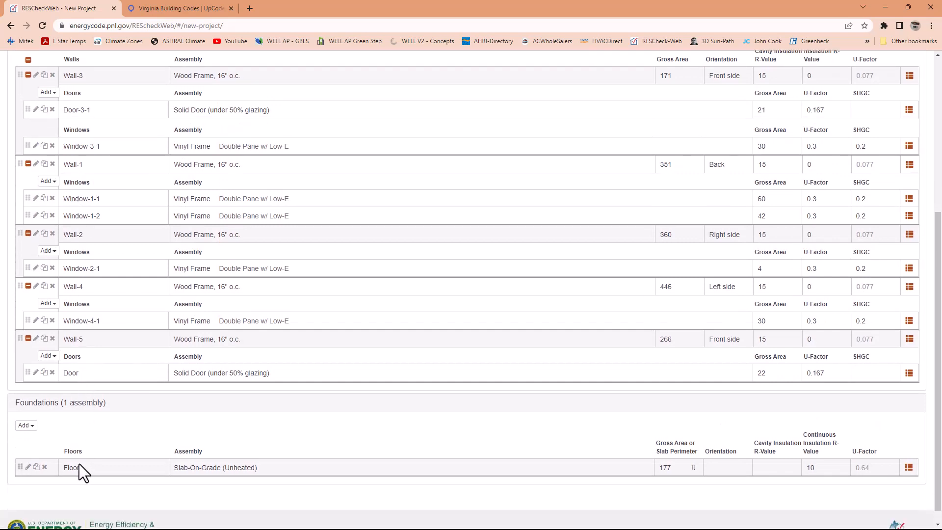
scroll(79, 462, "down", 1)
scroll(78, 446, "up", 3)
scroll(78, 445, "up", 3)
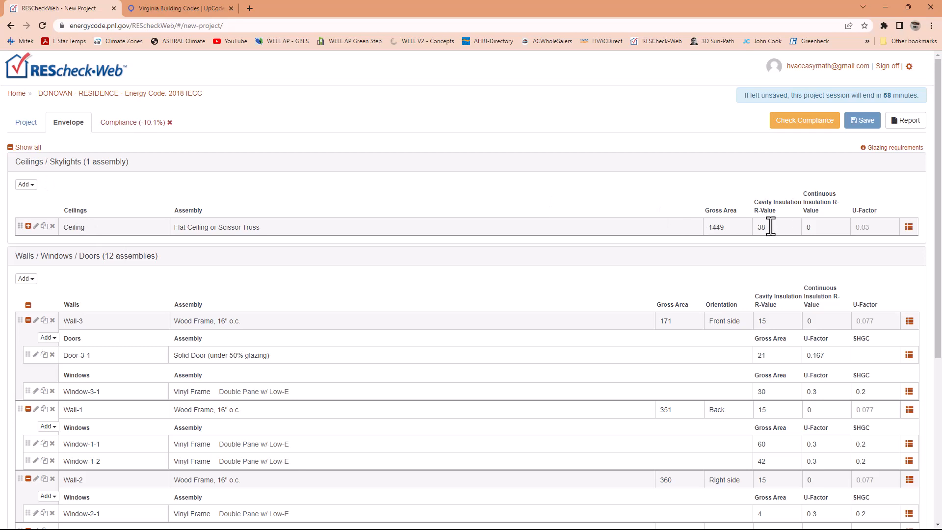
- Set the ceiling assembly's cavity R-value to 49 and save the project
left_click(35, 226)
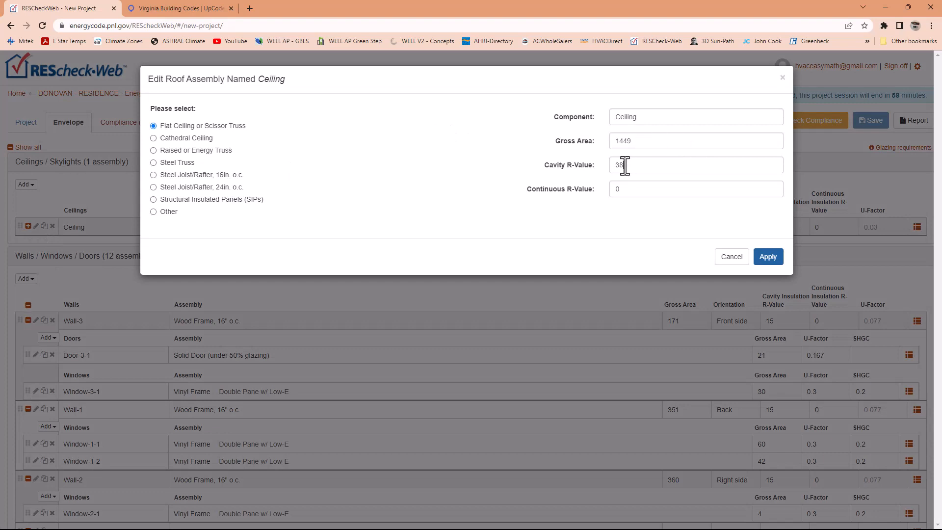
left_click_drag(624, 164, 611, 177)
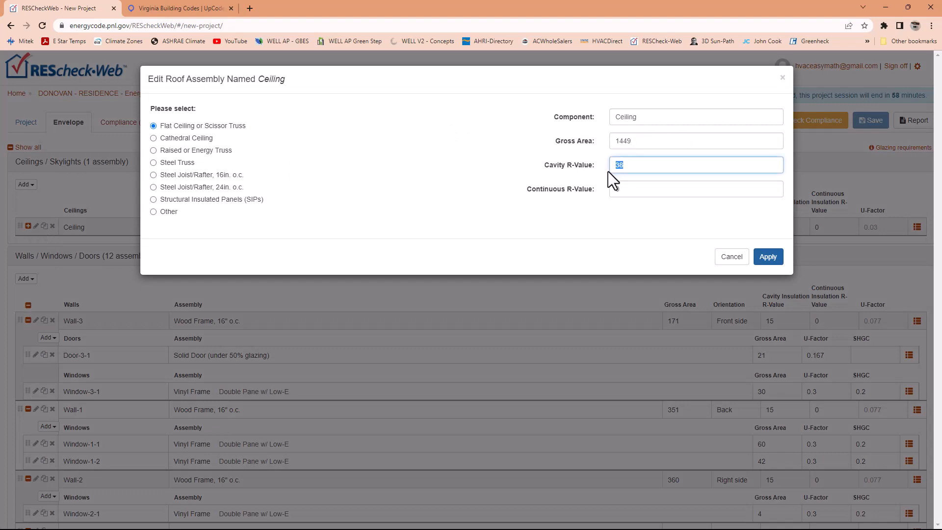
type("49")
left_click(768, 258)
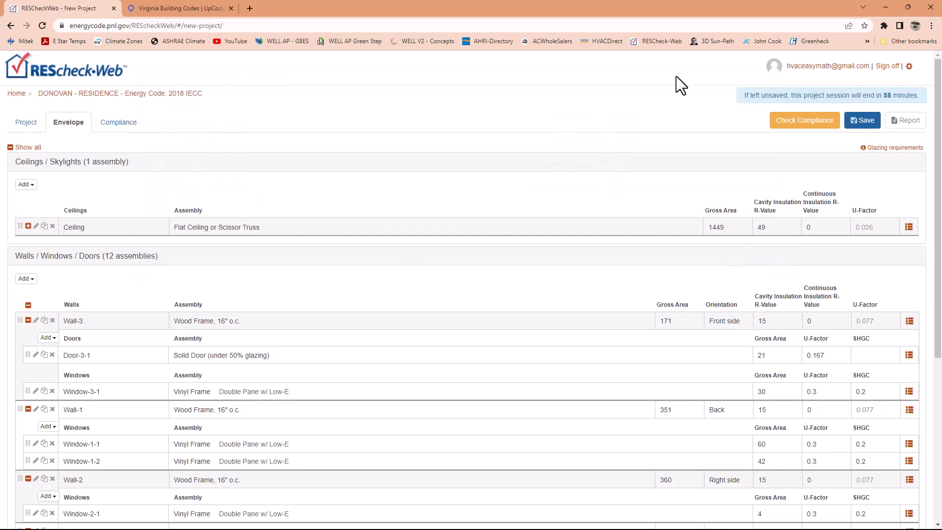
left_click(865, 123)
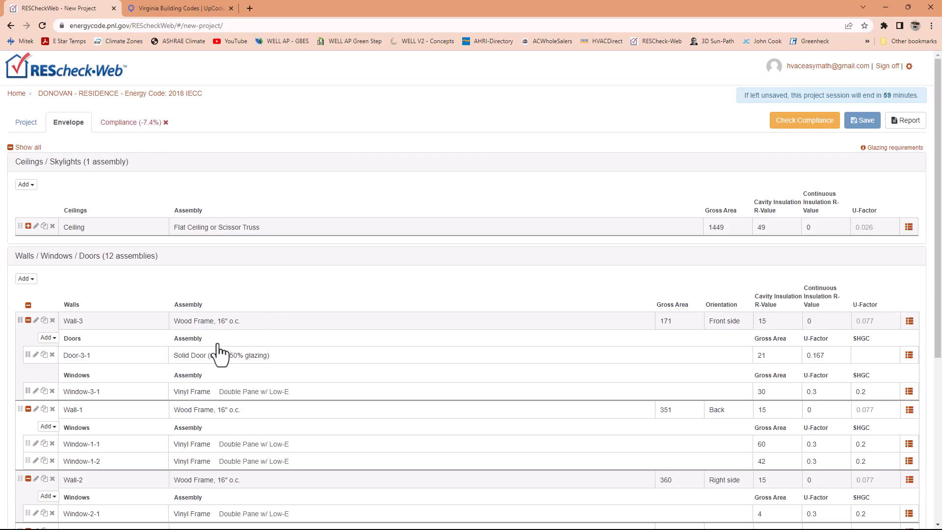
- Set the cavity R-value of Wall-3 to 21 and save the project
scroll(216, 347, "down", 1)
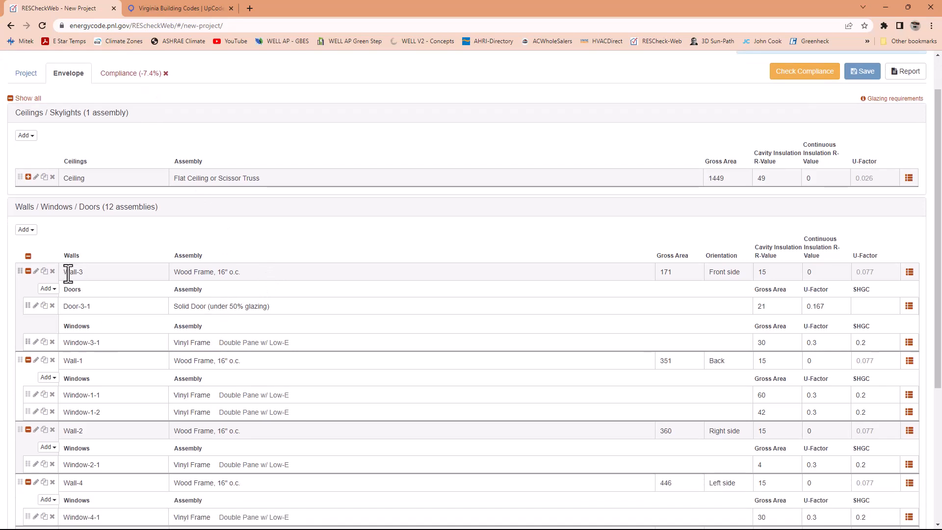
left_click(36, 272)
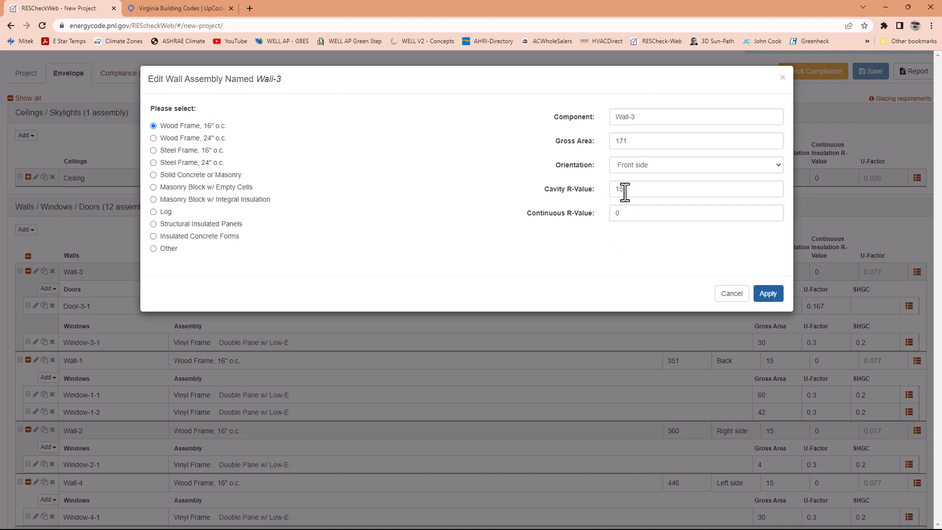
left_click_drag(633, 191, 605, 190)
type("19")
type("21")
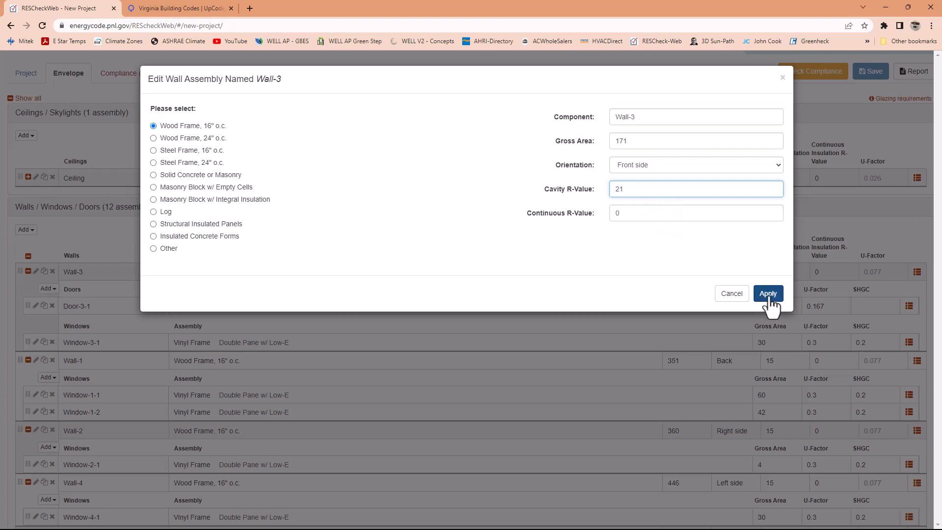
left_click(768, 294)
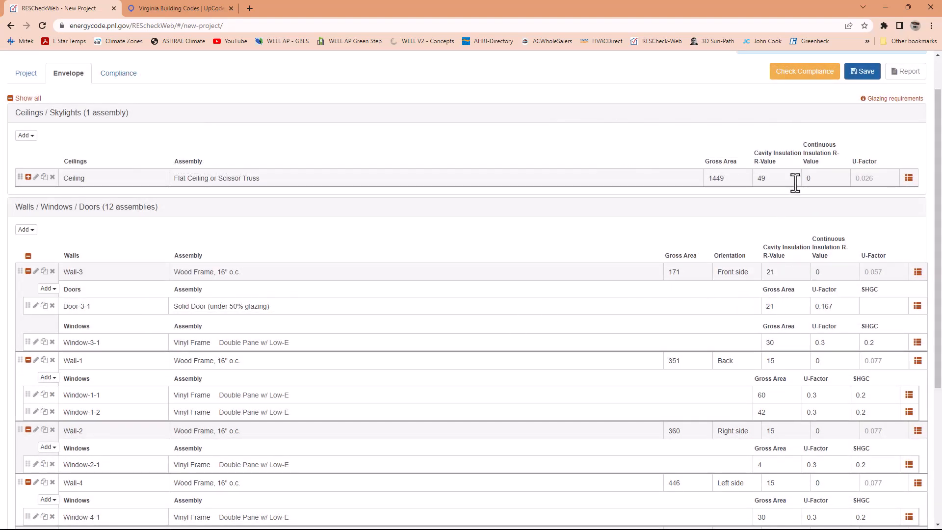
scroll(795, 178, "up", 1)
left_click(860, 122)
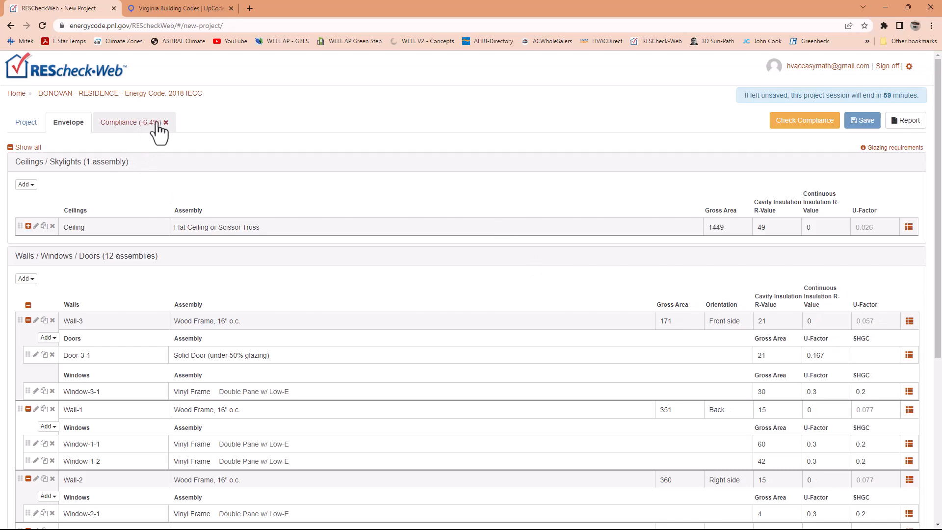
- Set the cavity R-value of the back wall, Wall-1, to 21
scroll(120, 358, "down", 1)
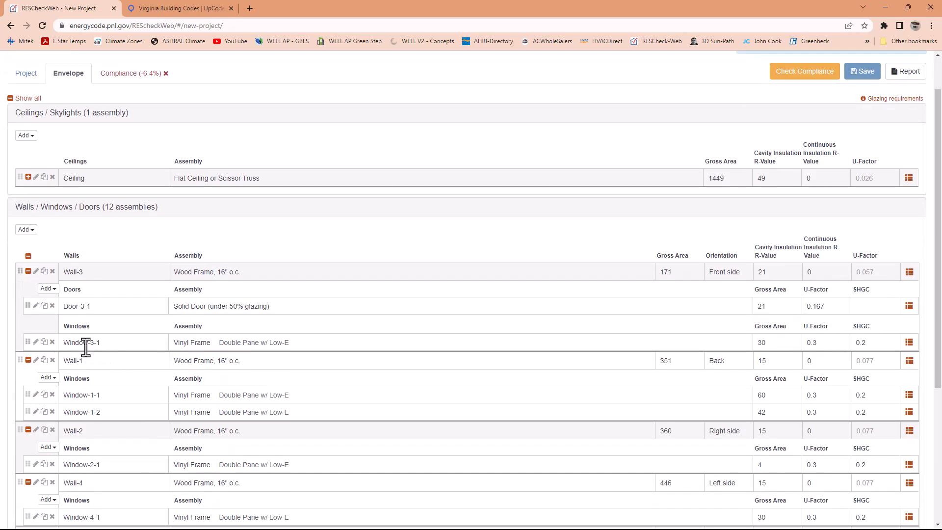
scroll(87, 316, "down", 1)
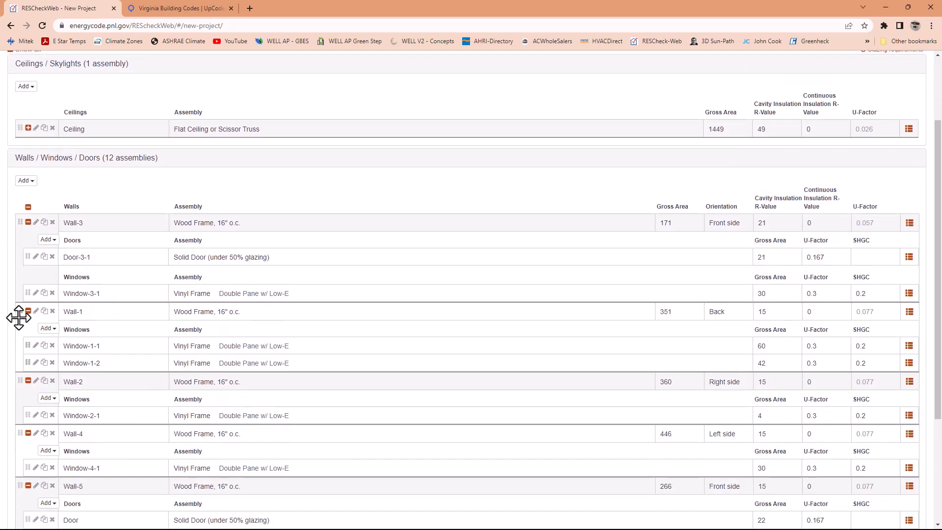
left_click(36, 311)
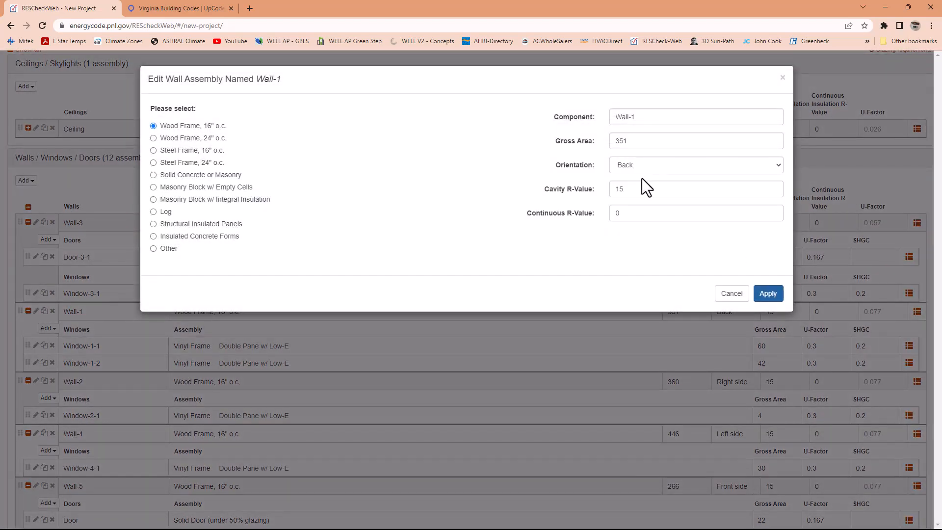
double_click(614, 193)
type("21")
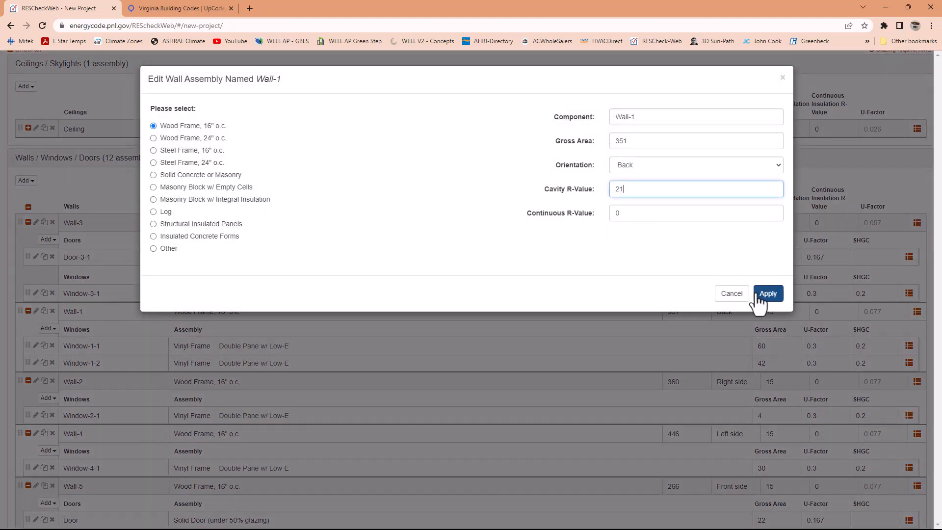
left_click(767, 293)
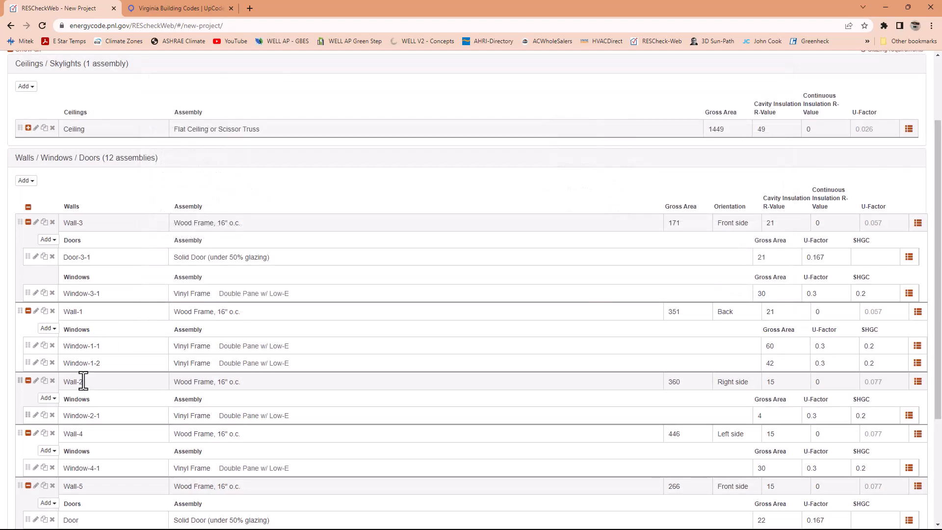
- Set the cavity R-value of the right side wall, Wall-2, to 21
left_click(36, 380)
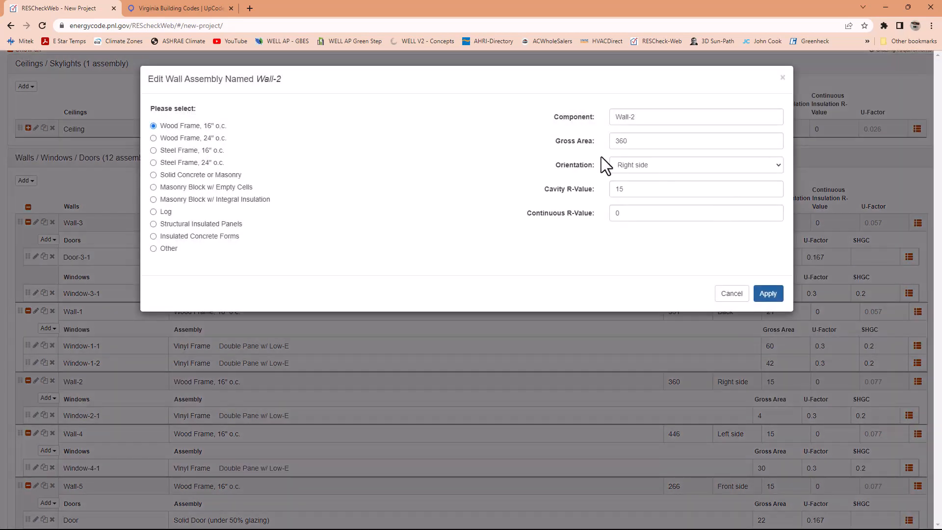
double_click(617, 191)
type("21")
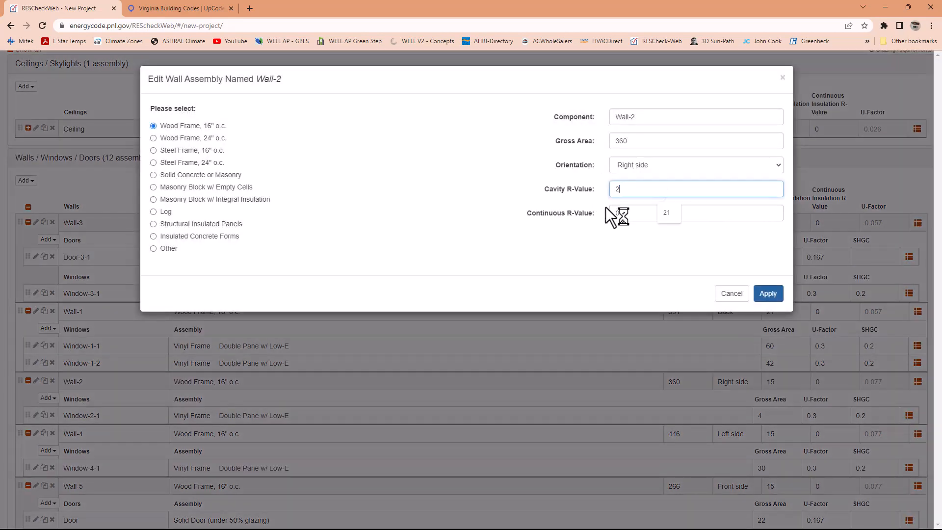
left_click(766, 293)
- Set the cavity R-value of the left side wall, Wall-4, to 21
scroll(83, 415, "down", 2)
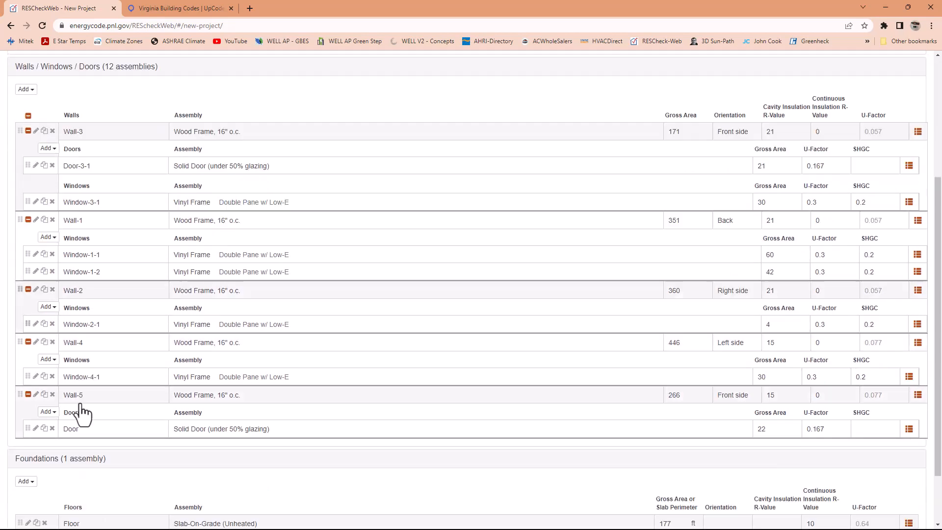
left_click(36, 335)
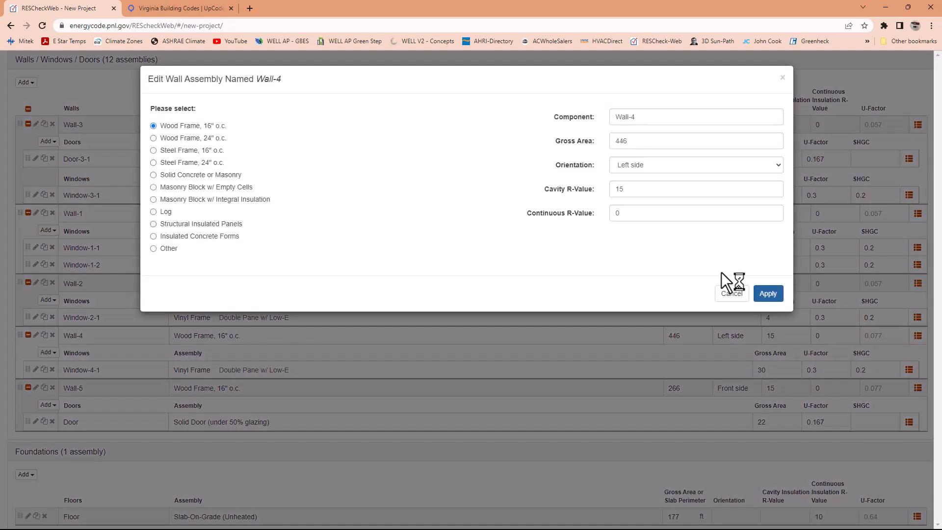
double_click(619, 190)
type("21")
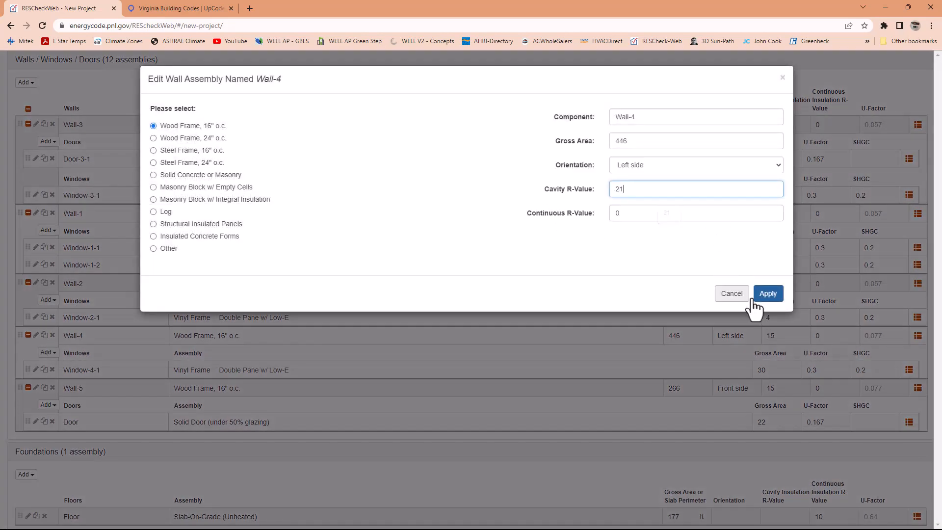
left_click(768, 295)
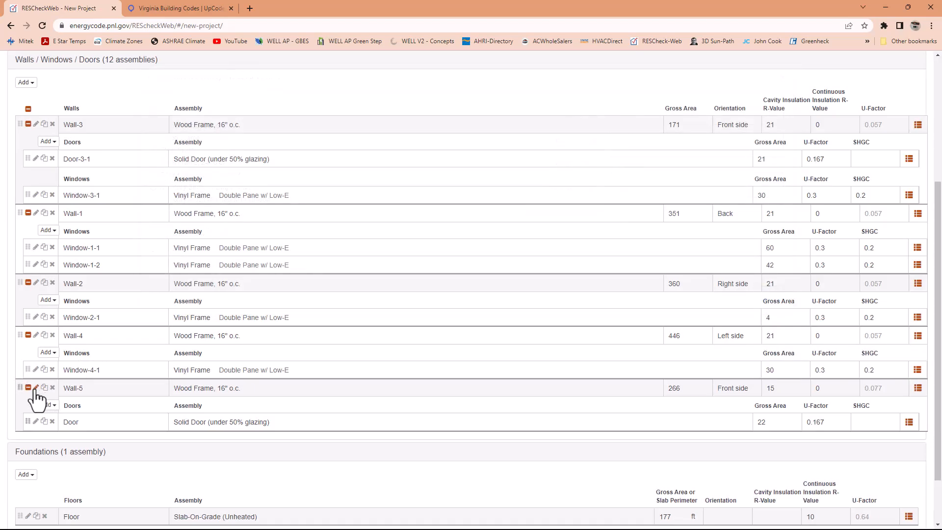
- Set the cavity R-value of the front wall, Wall-5, to 21
left_click(36, 387)
double_click(623, 191)
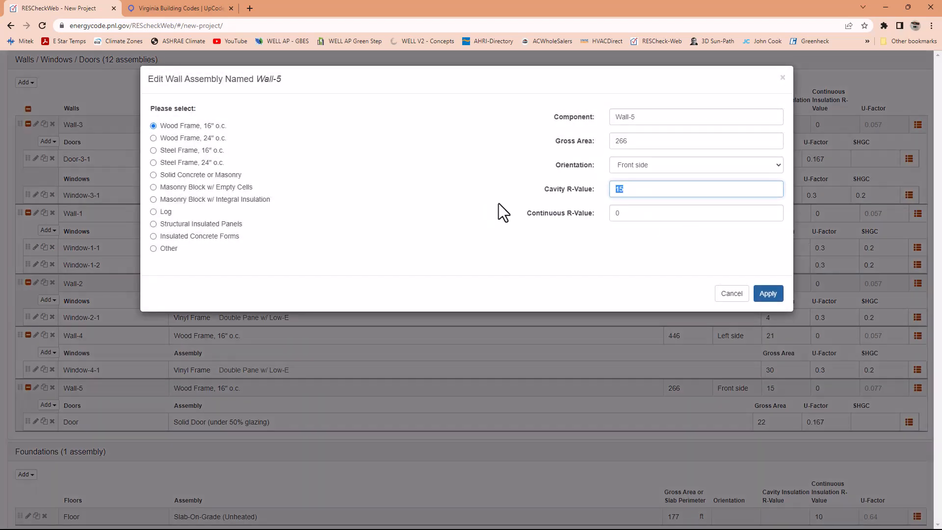
type("21")
left_click(768, 295)
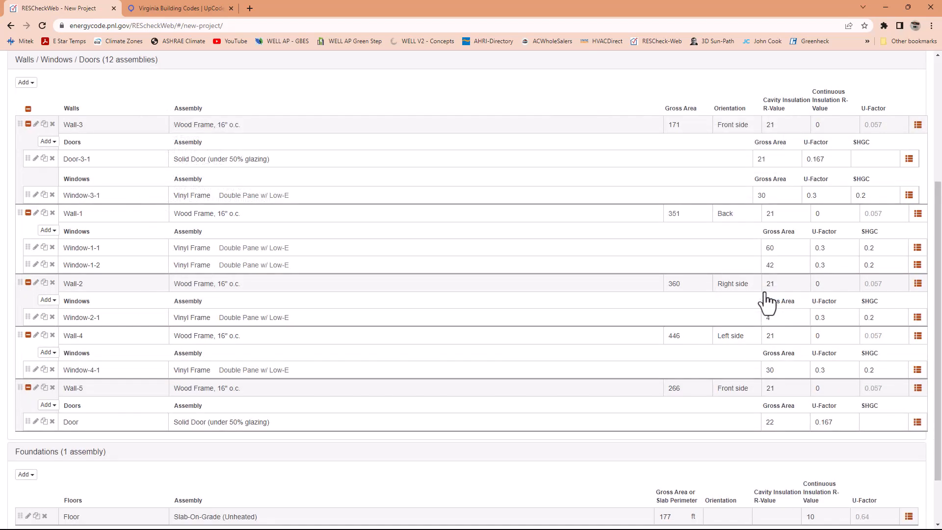
- Save the project with the upgraded wall insulation and run the compliance check
scroll(541, 258, "up", 4)
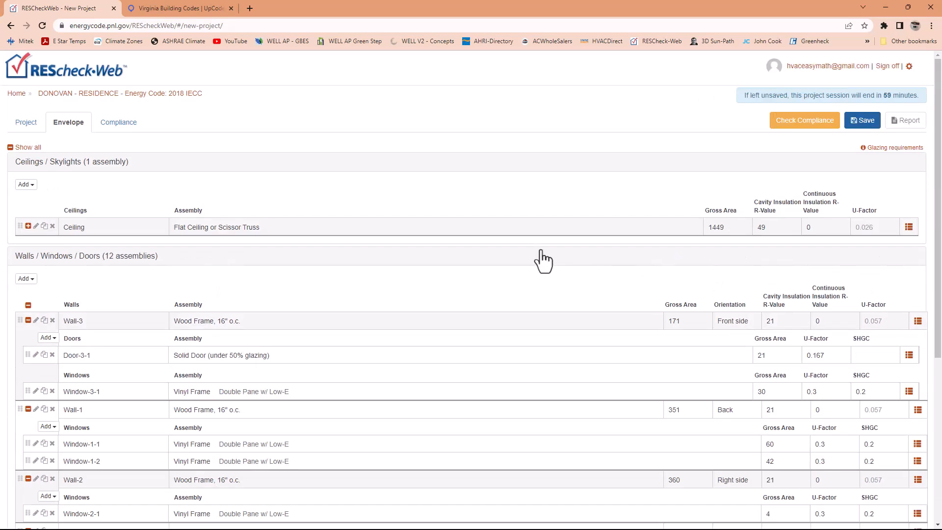
left_click(862, 123)
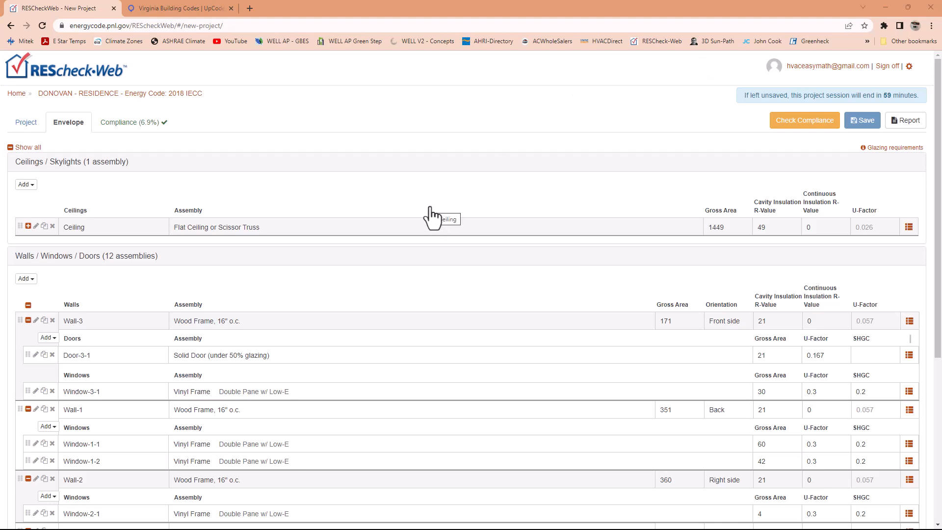
left_click(909, 228)
left_click(818, 126)
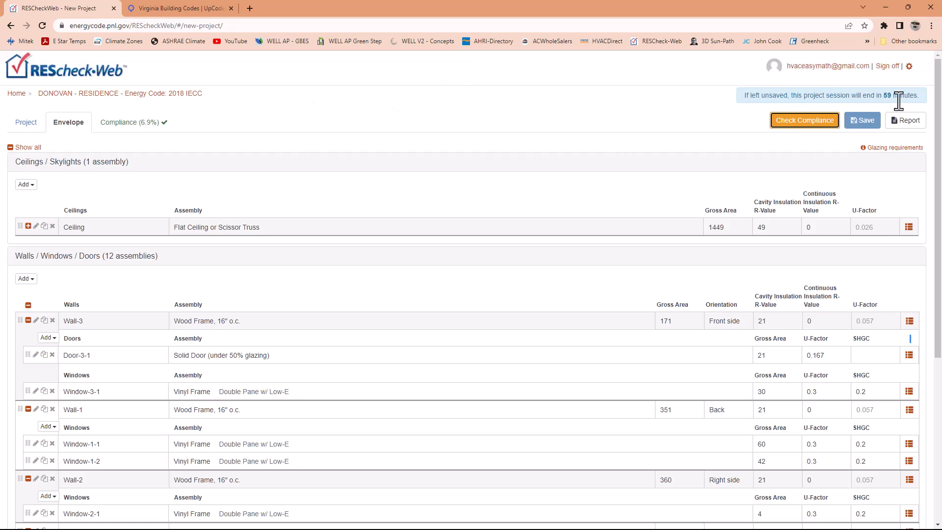
- Generate a report with the Compliance Certificate, Inspection Checklist and Panel Certificate, and declare the document not final
left_click(913, 124)
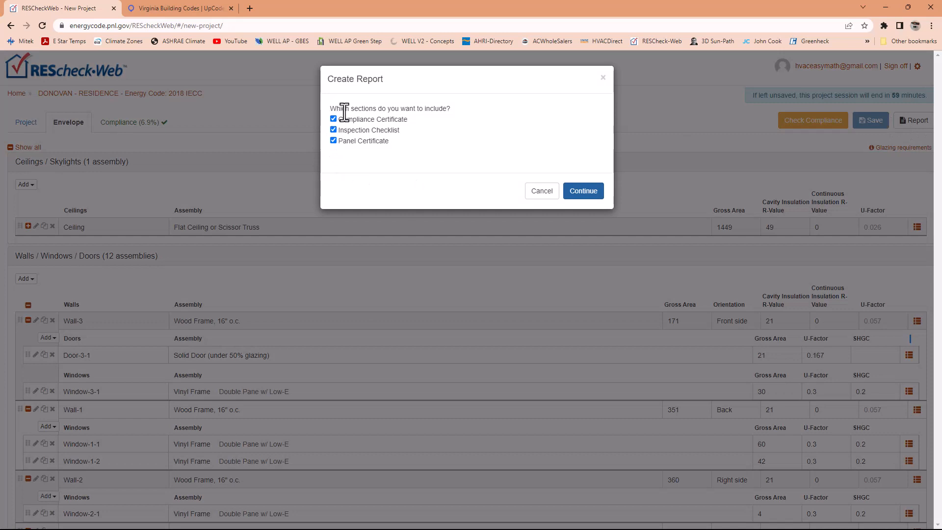
left_click_drag(334, 107, 446, 109)
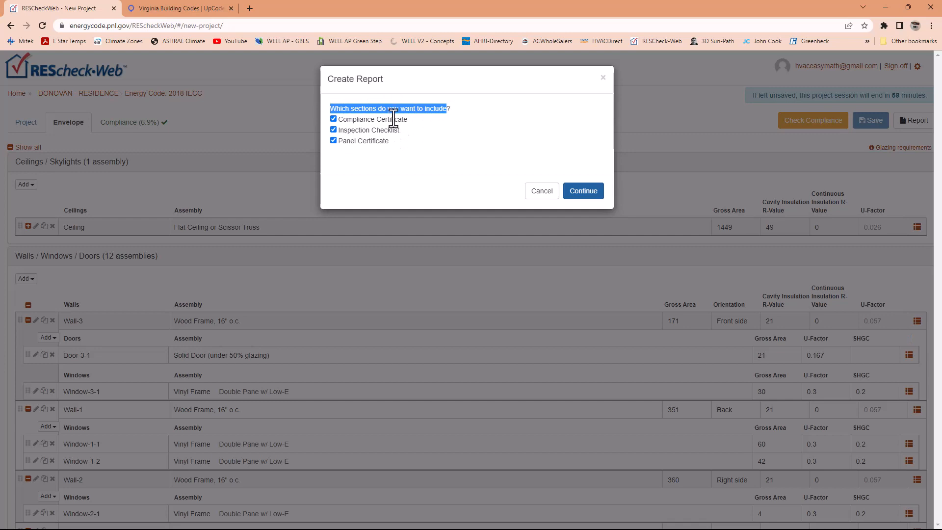
left_click(409, 120)
left_click_drag(409, 120, 340, 121)
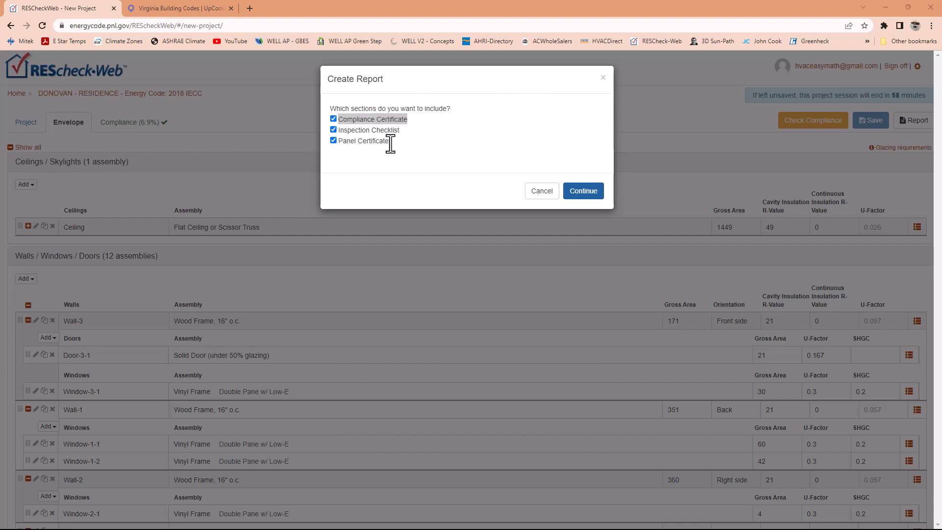
left_click(414, 116)
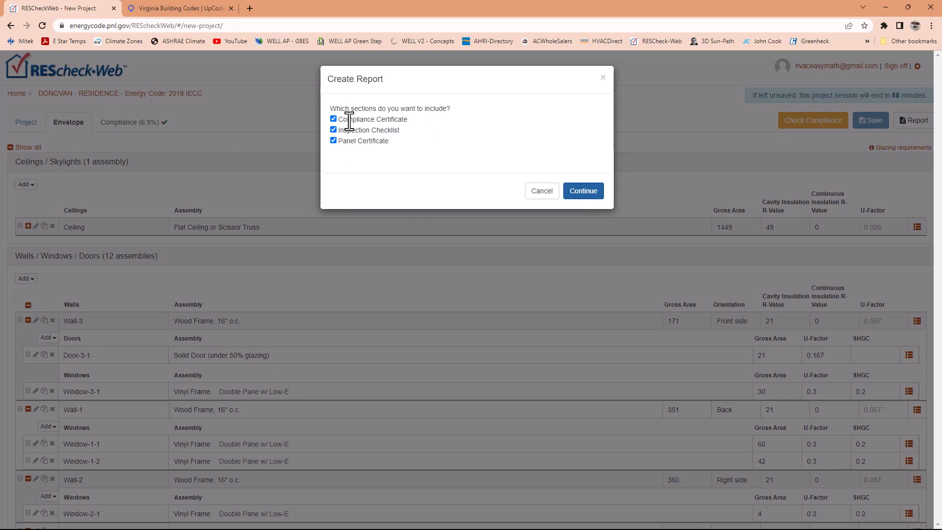
left_click(582, 192)
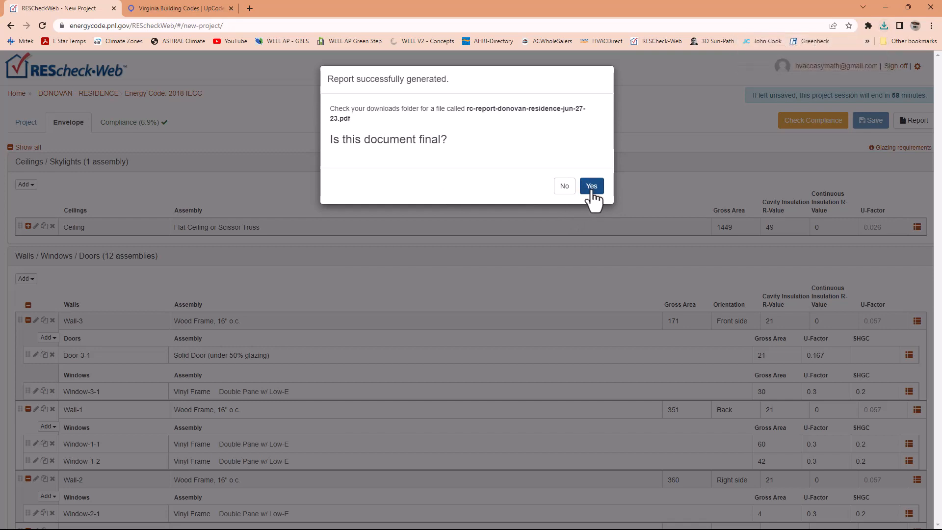
left_click(565, 190)
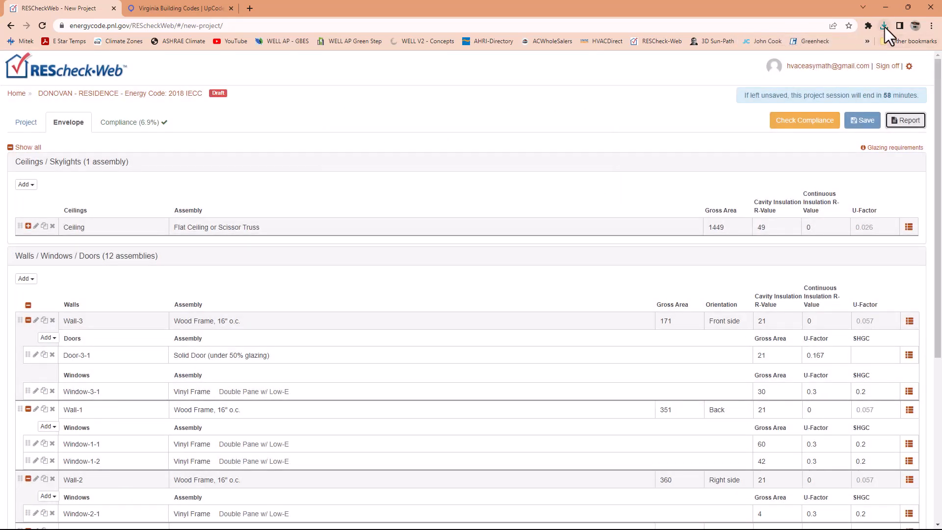
- Open the downloaded report PDF and review the project details, compliance result and envelope assemblies on the Compliance Certificate
left_click(885, 27)
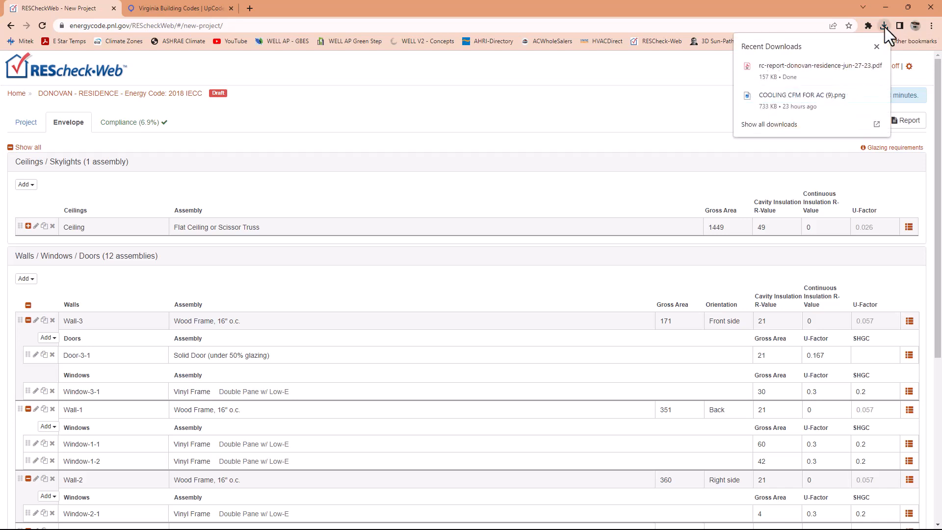
left_click(789, 65)
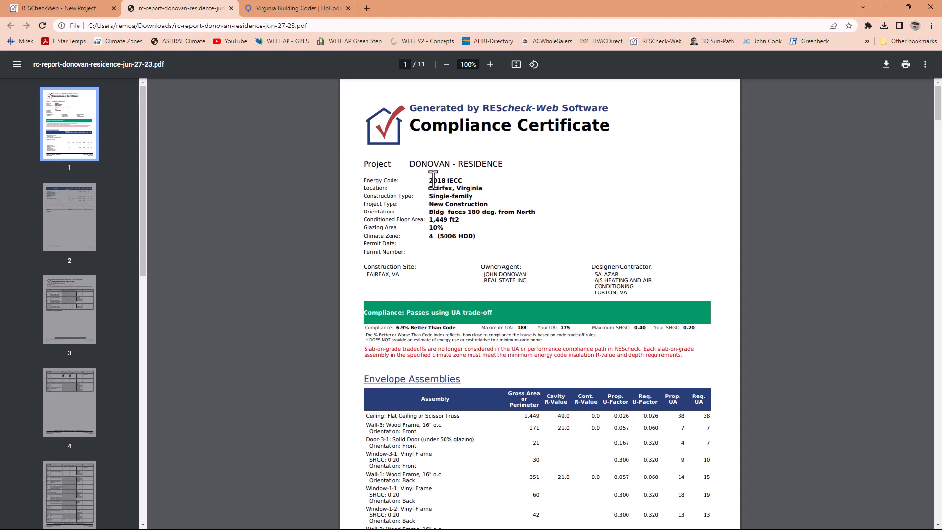
left_click_drag(430, 180, 472, 180)
left_click(435, 230)
scroll(633, 290, "down", 1)
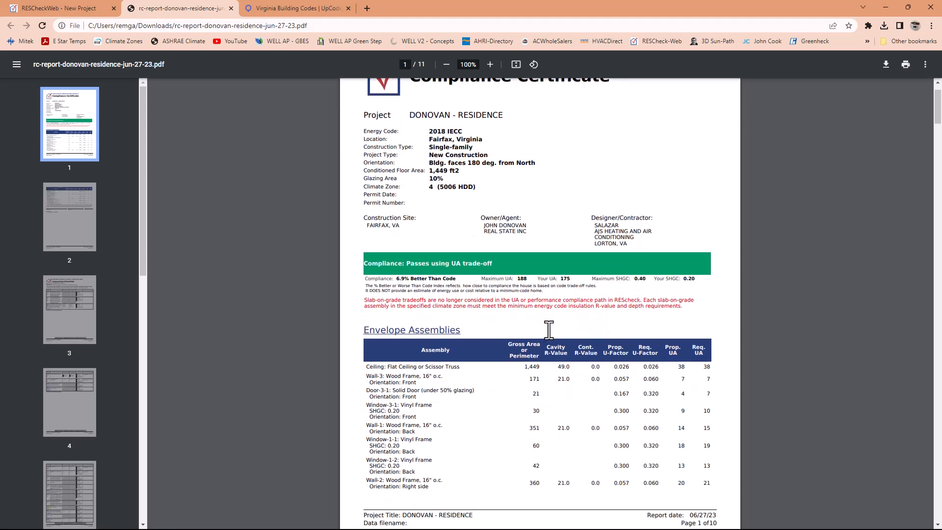
scroll(424, 292, "down", 1)
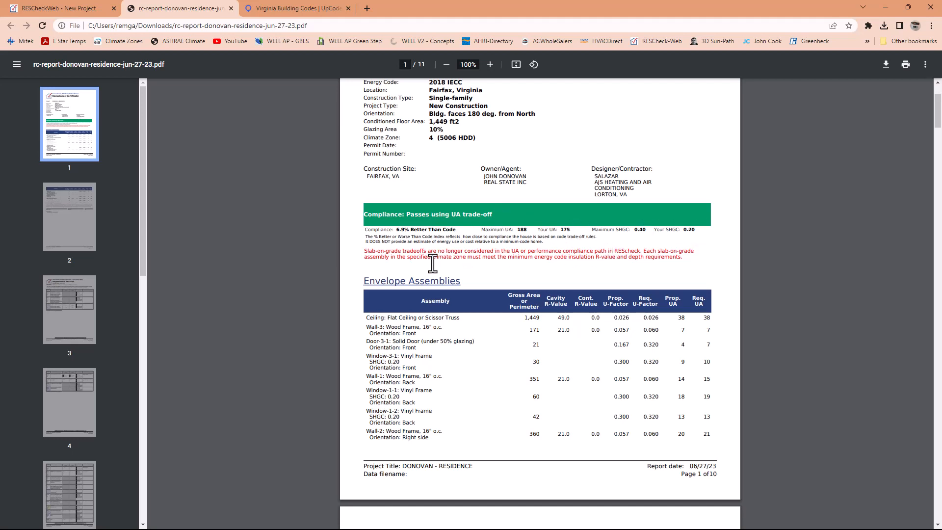
- Review the full Envelope Assemblies table, the compliance statement with its signature lines, and the project notes in the report
scroll(395, 259, "down", 2)
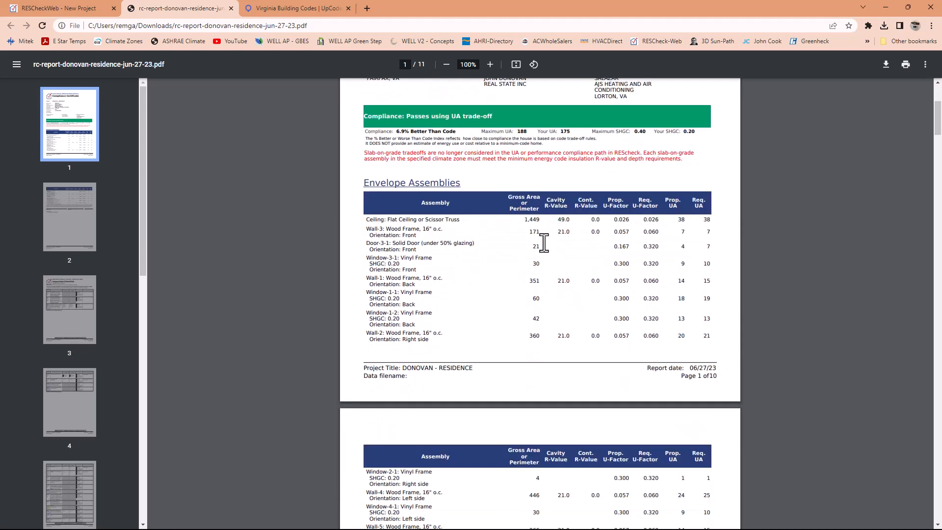
scroll(545, 242, "down", 1)
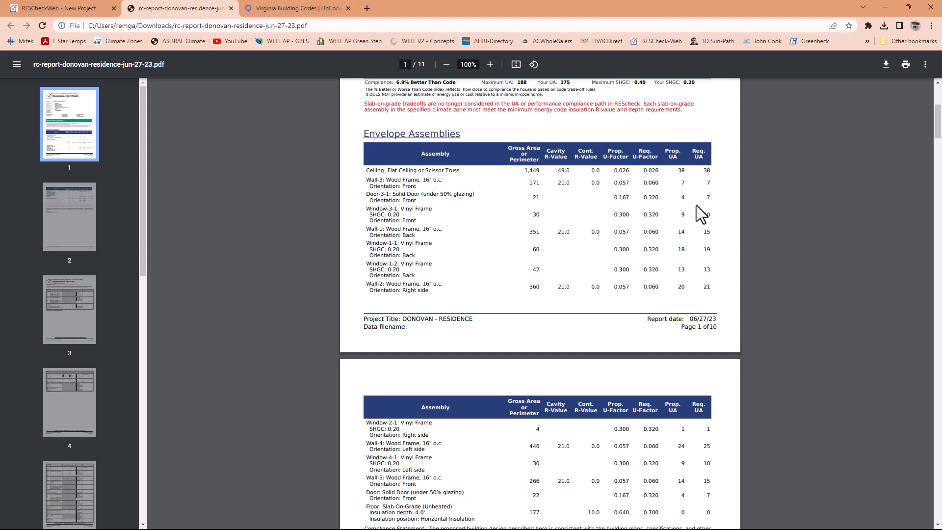
scroll(700, 214, "down", 6)
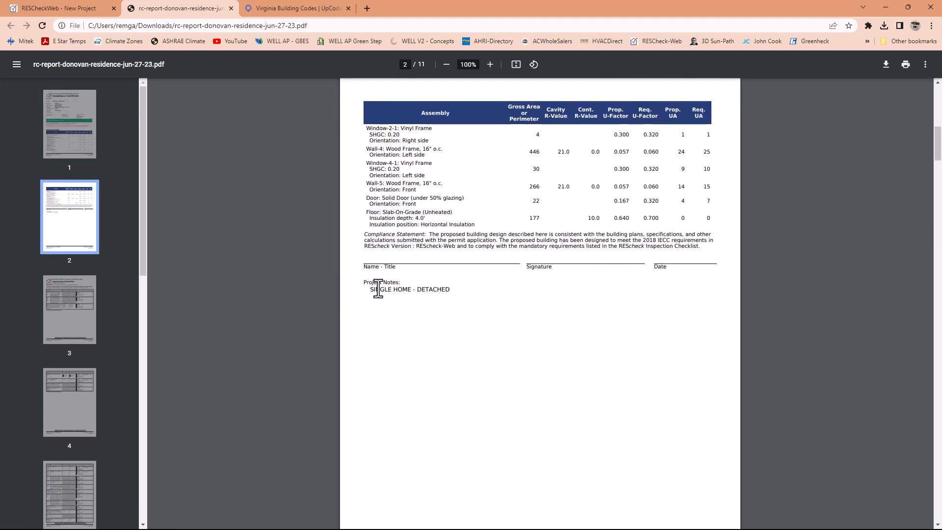
- Look through the Inspection Checklist, then examine the Heating & Cooling Equipment section of the 2018 IECC Energy Efficiency Certificate on the last page
scroll(388, 294, "down", 4)
scroll(393, 286, "down", 4)
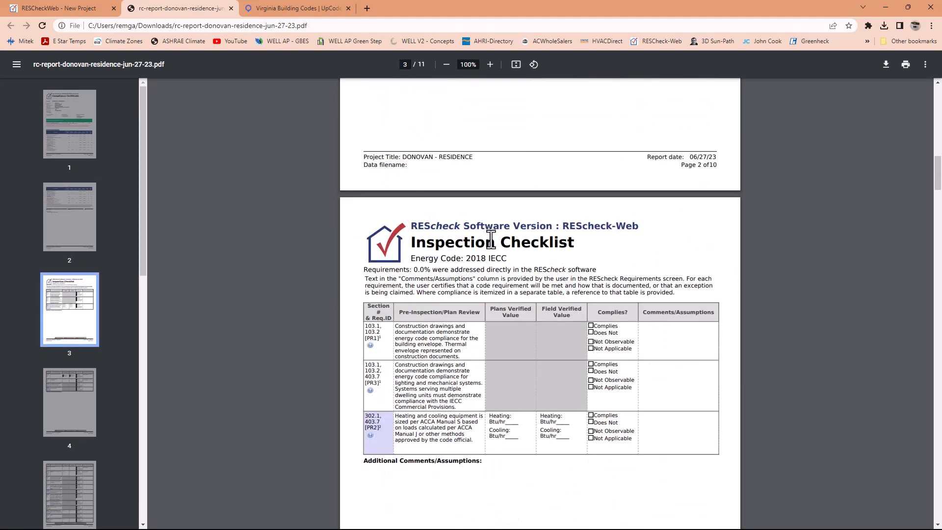
scroll(540, 249, "down", 19)
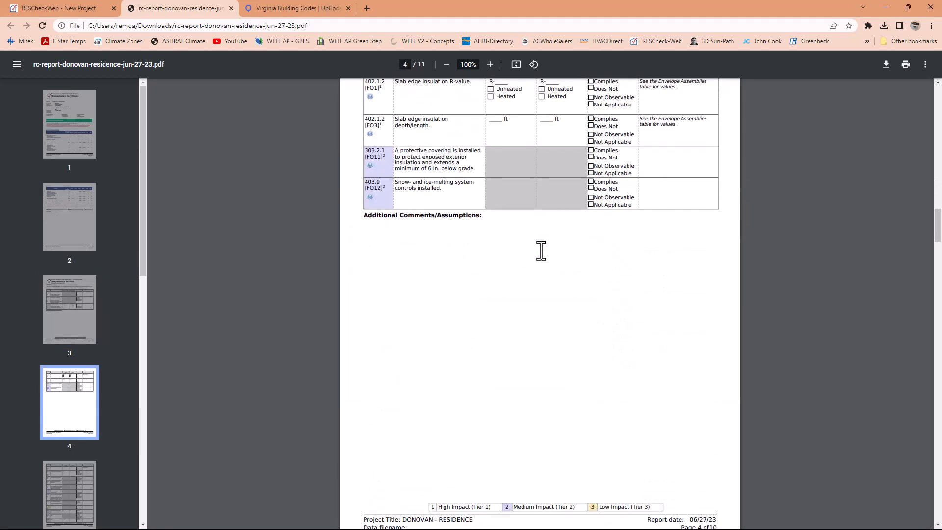
scroll(541, 250, "down", 20)
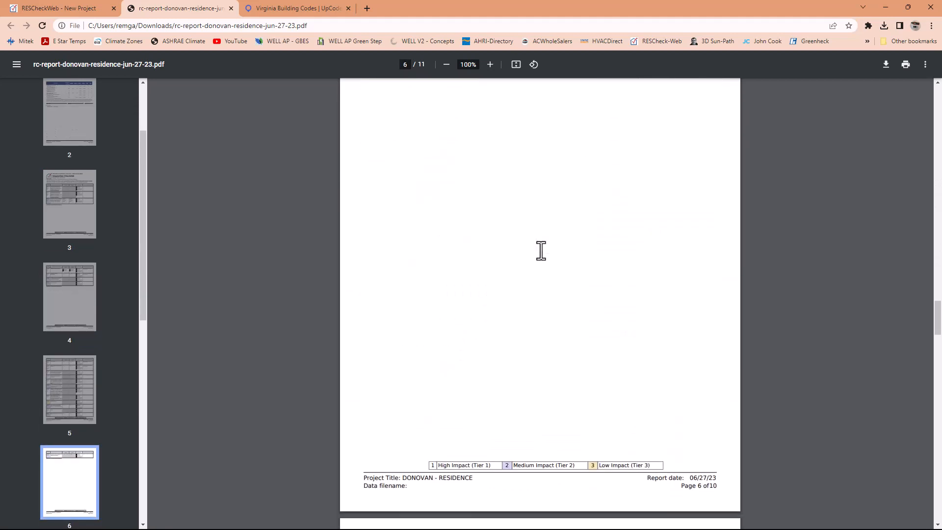
scroll(541, 250, "down", 20)
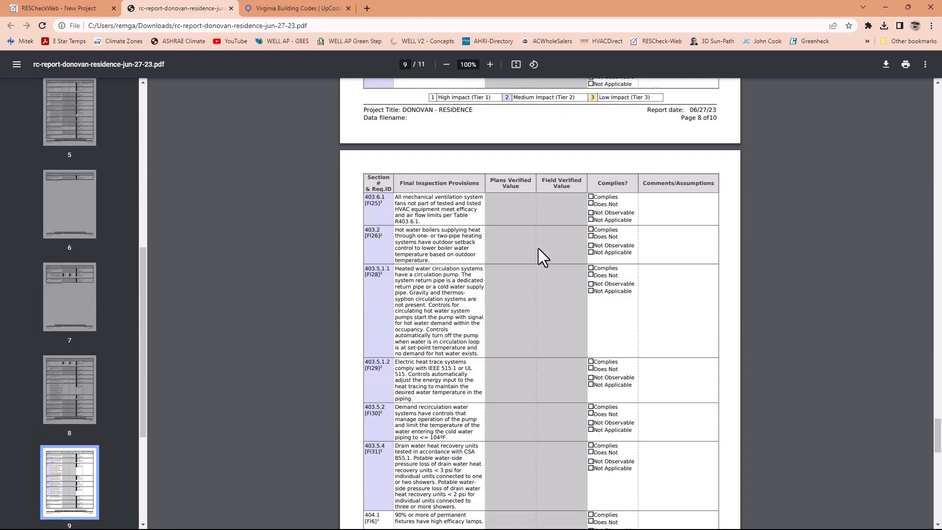
scroll(539, 250, "down", 7)
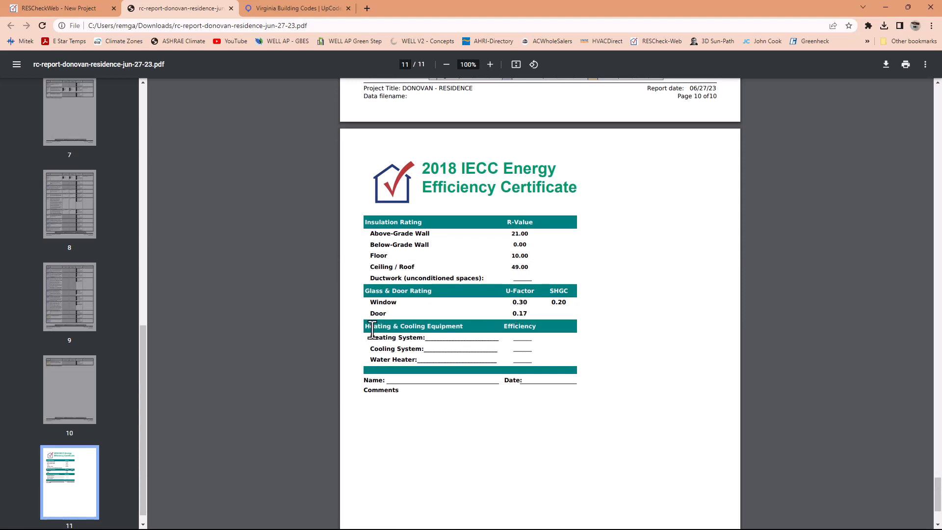
left_click_drag(367, 327, 535, 368)
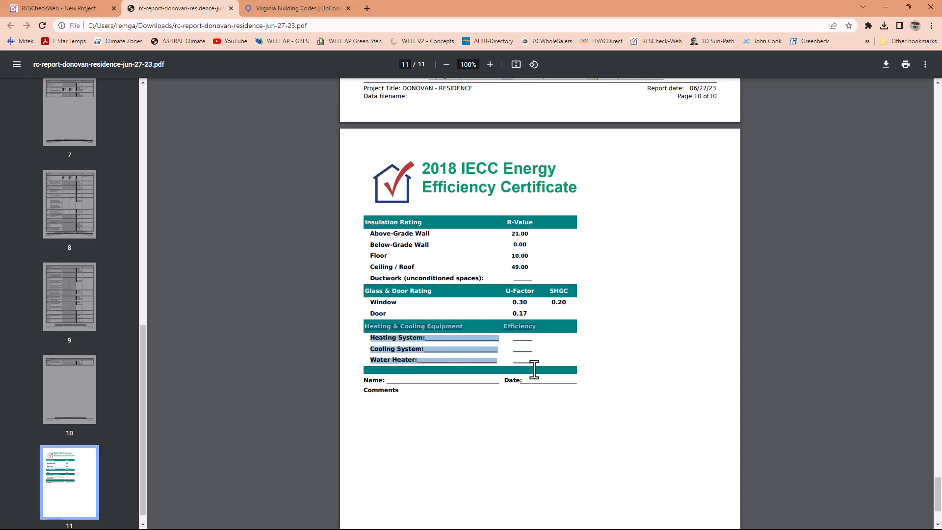
left_click(534, 368)
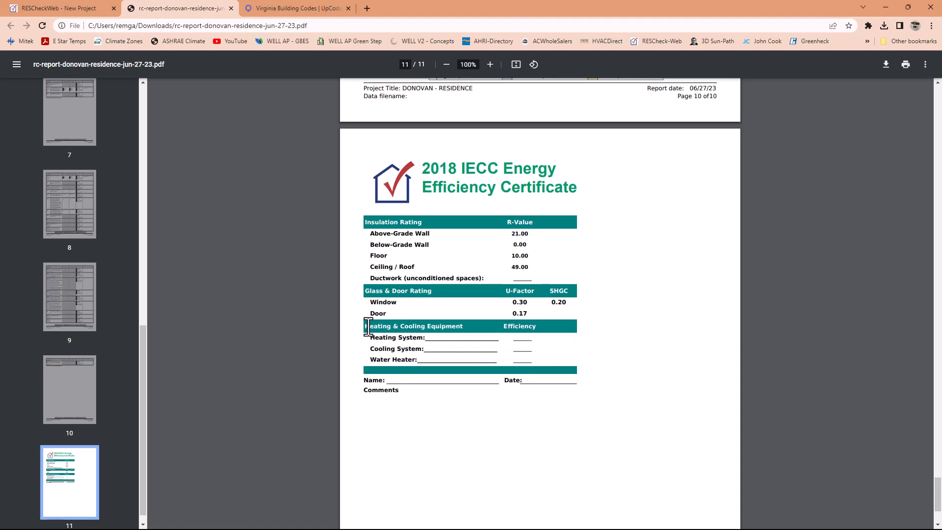